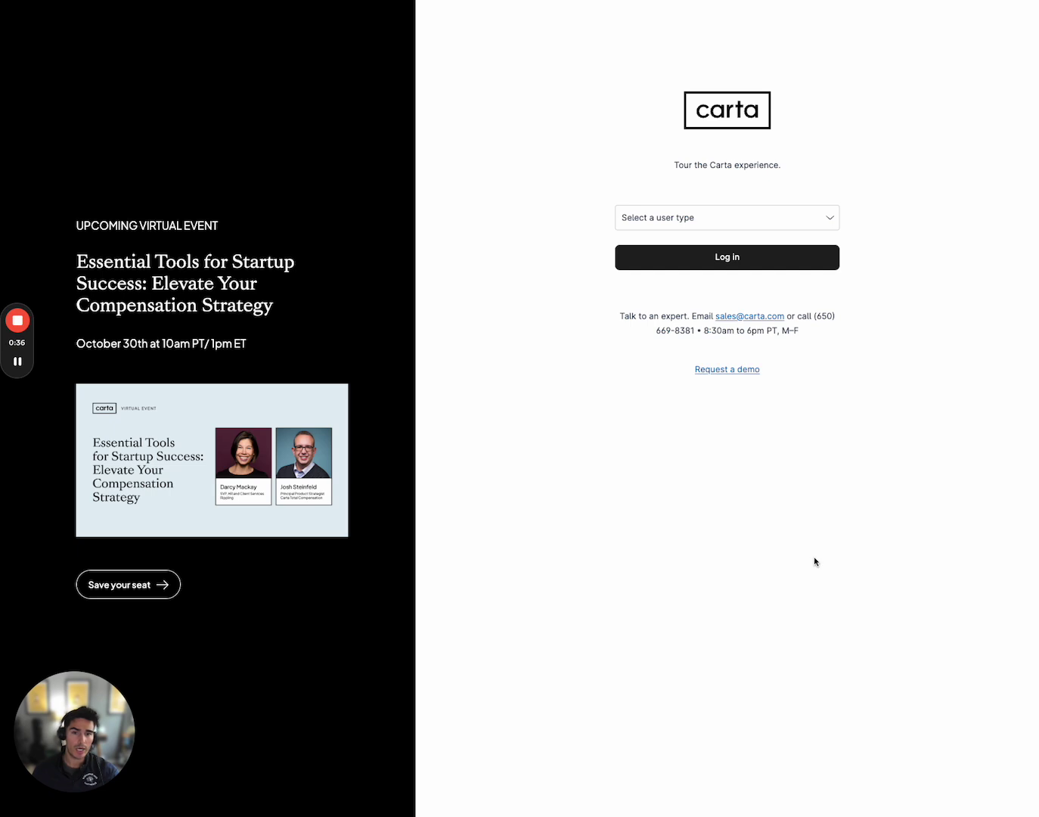
Log in to the demo as a Company administrator, trusting this device for 15 days
left_click(700, 217)
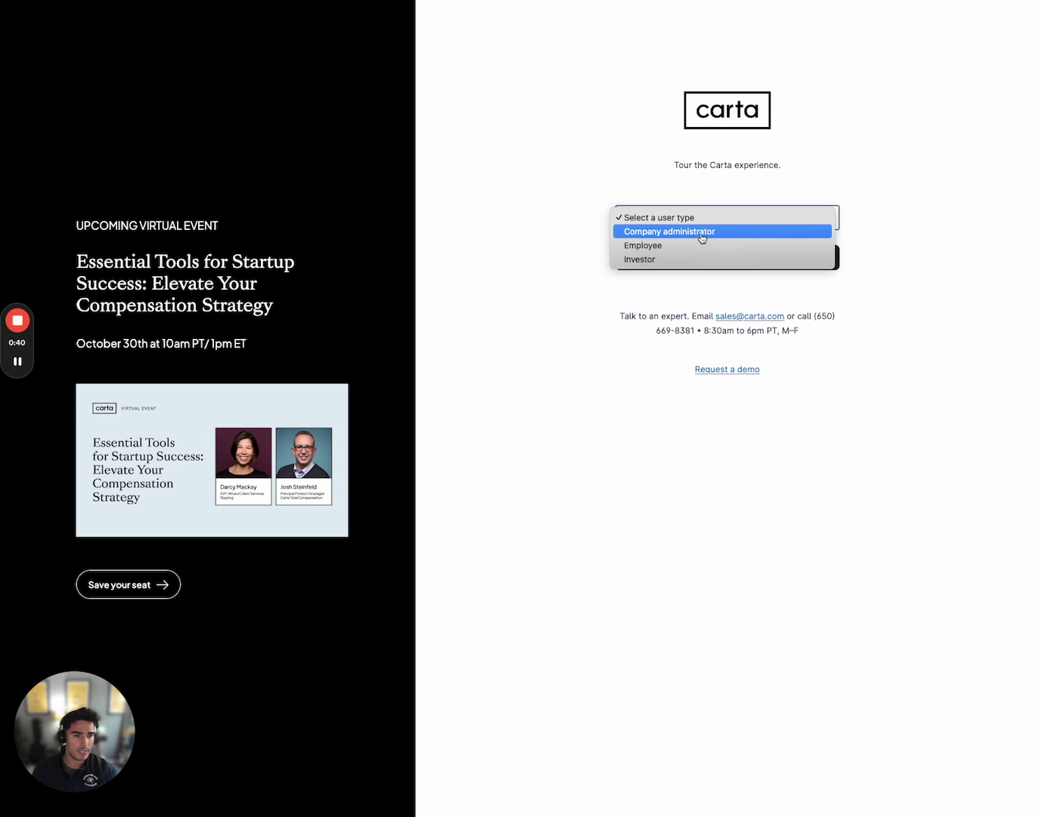
left_click(701, 236)
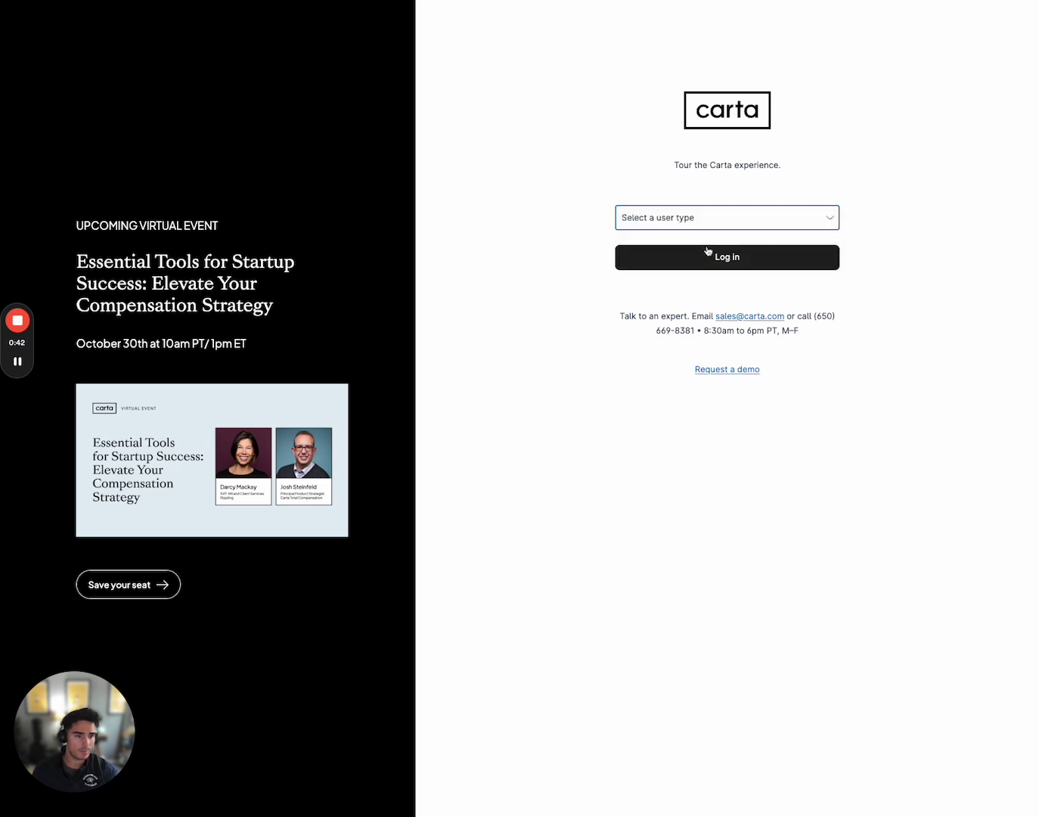
left_click(709, 256)
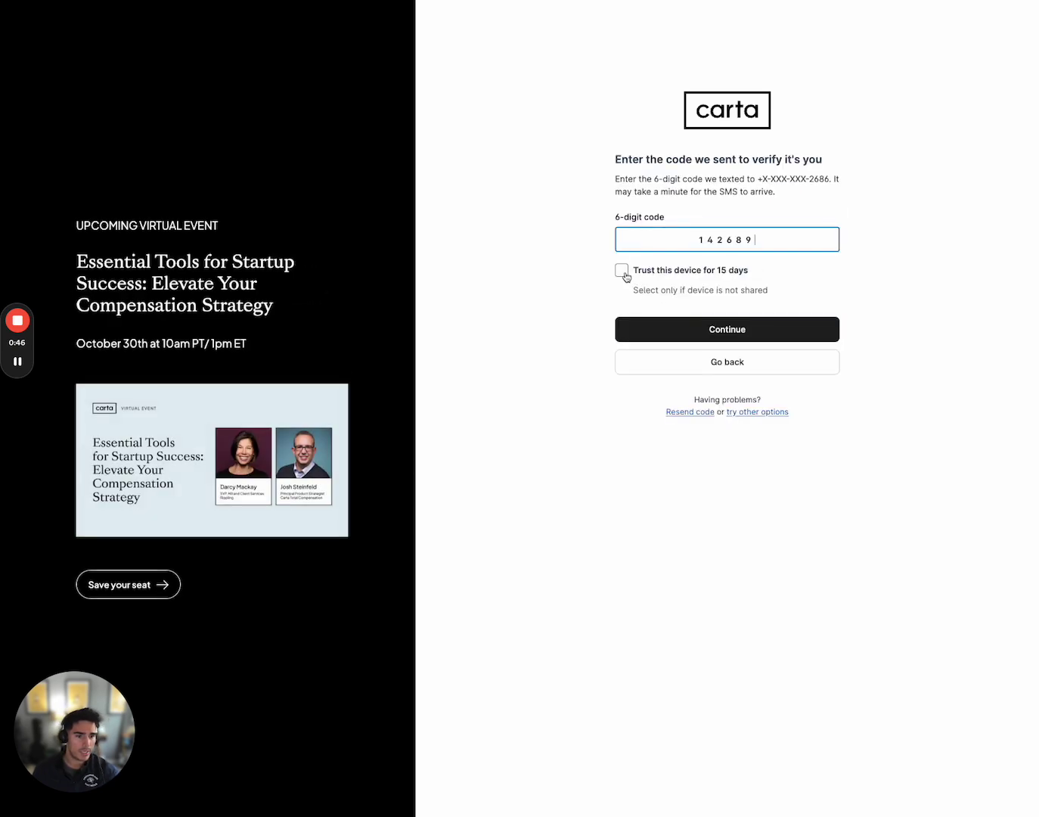
left_click(623, 271)
left_click(746, 329)
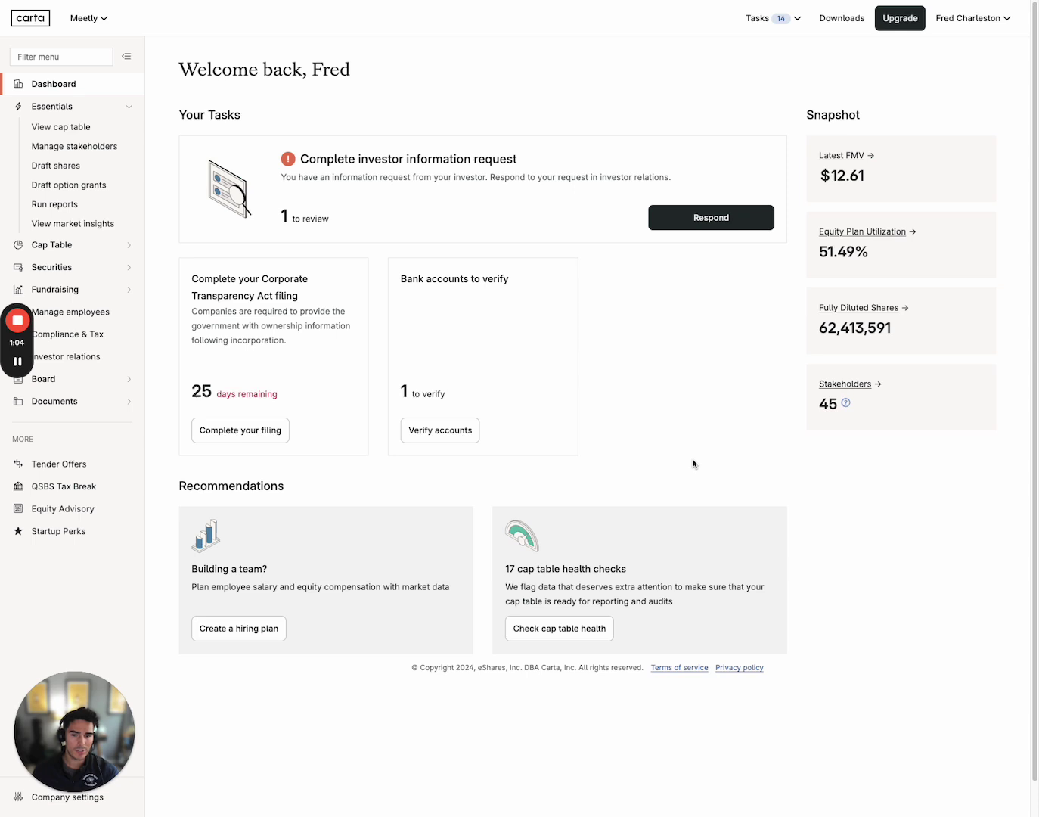
mouse_move(17, 379)
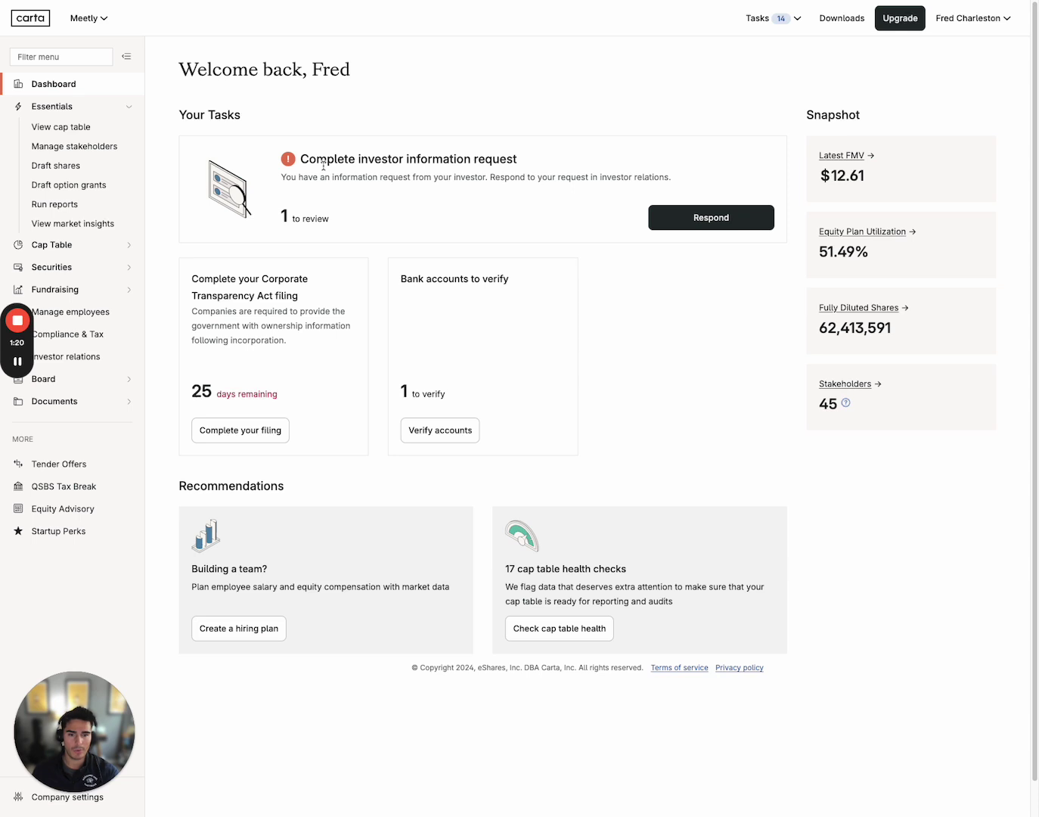
left_click(58, 245)
scroll(58, 249, "down", 1)
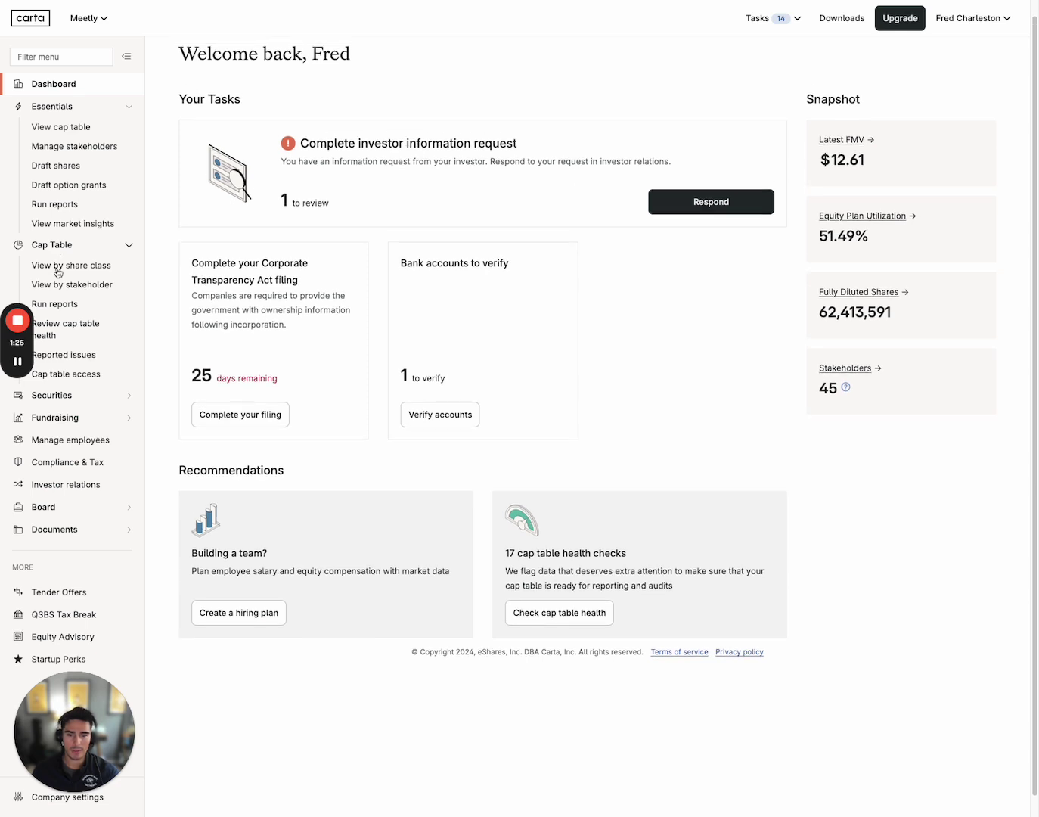
left_click(66, 247)
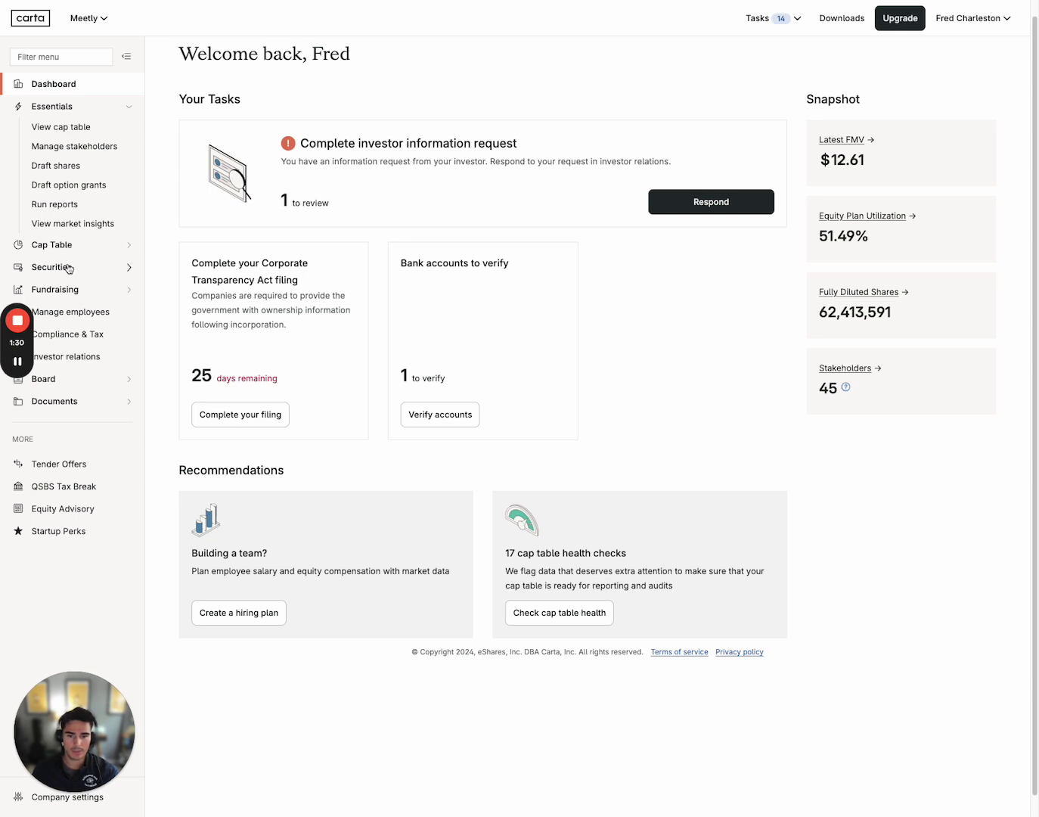
Expand the Securities section in the sidebar
left_click(68, 269)
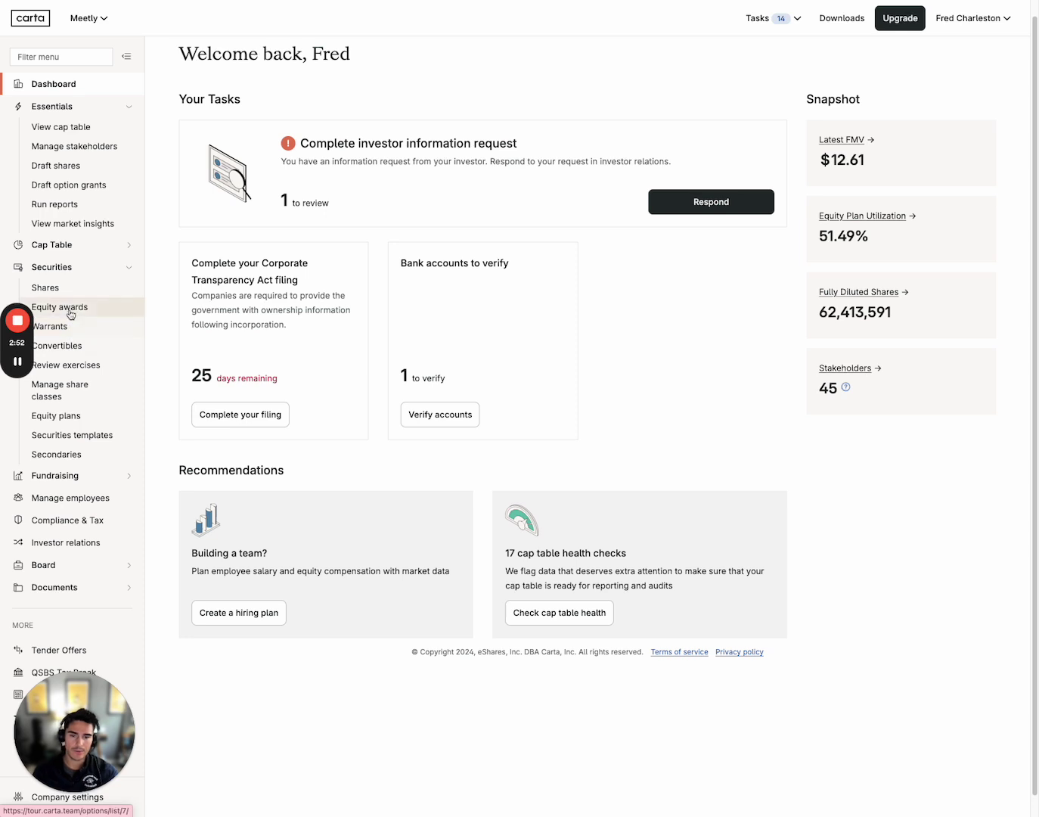
Open the Shares list and scroll through the issued securities table and back up
left_click(80, 293)
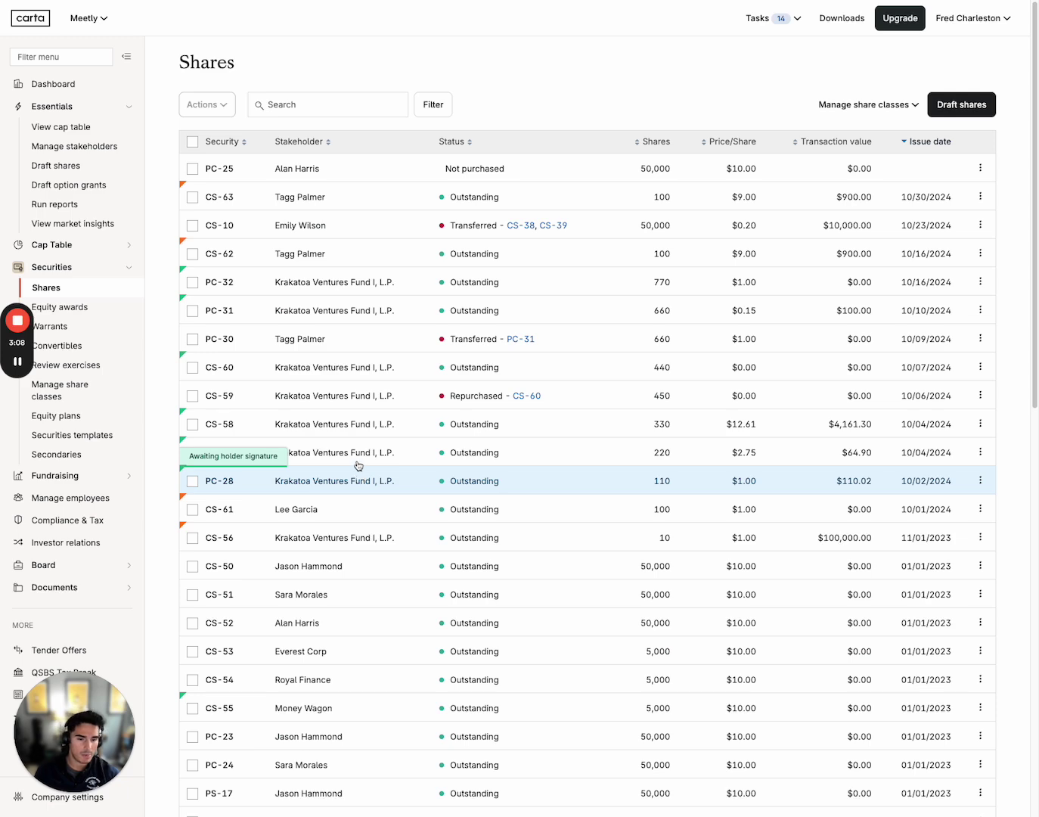
scroll(357, 460, "down", 5)
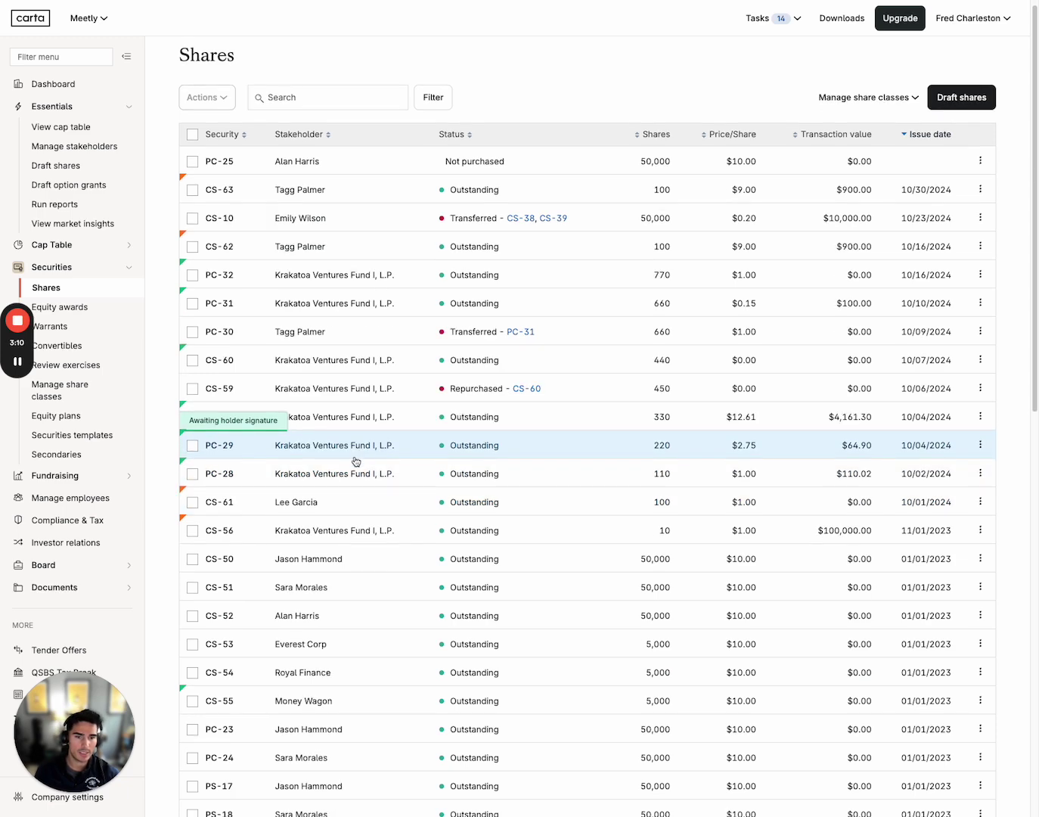
scroll(356, 461, "down", 7)
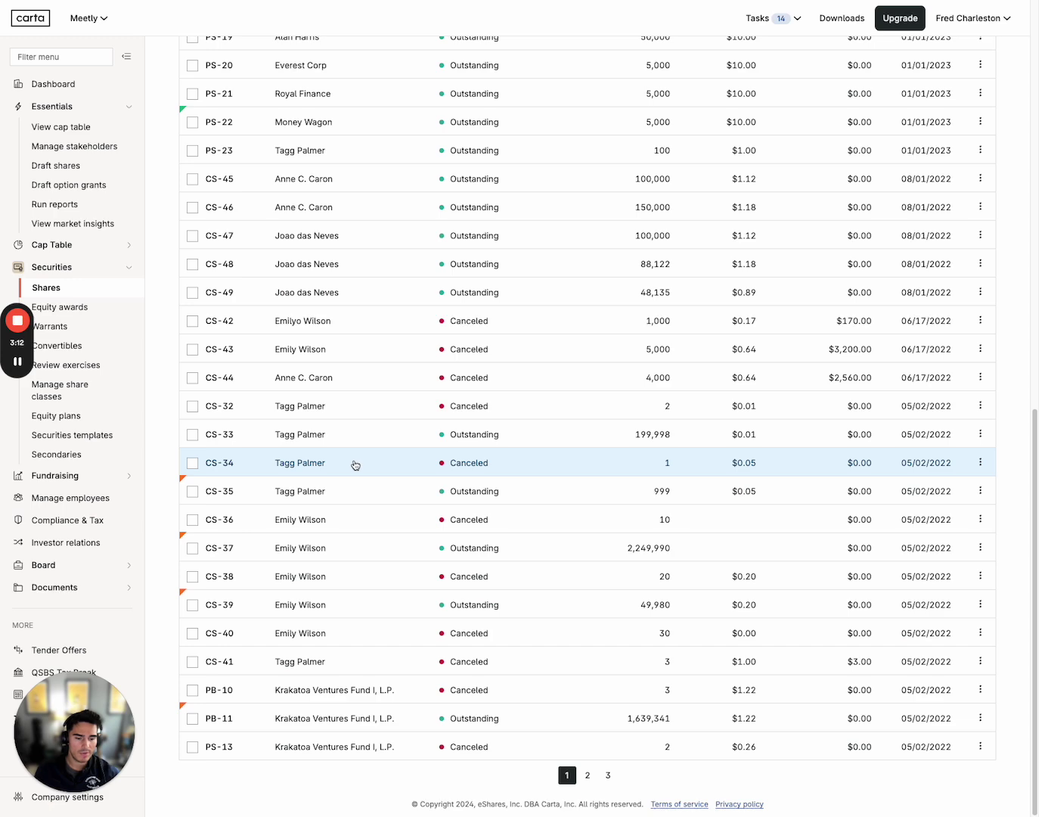
scroll(356, 464, "up", 12)
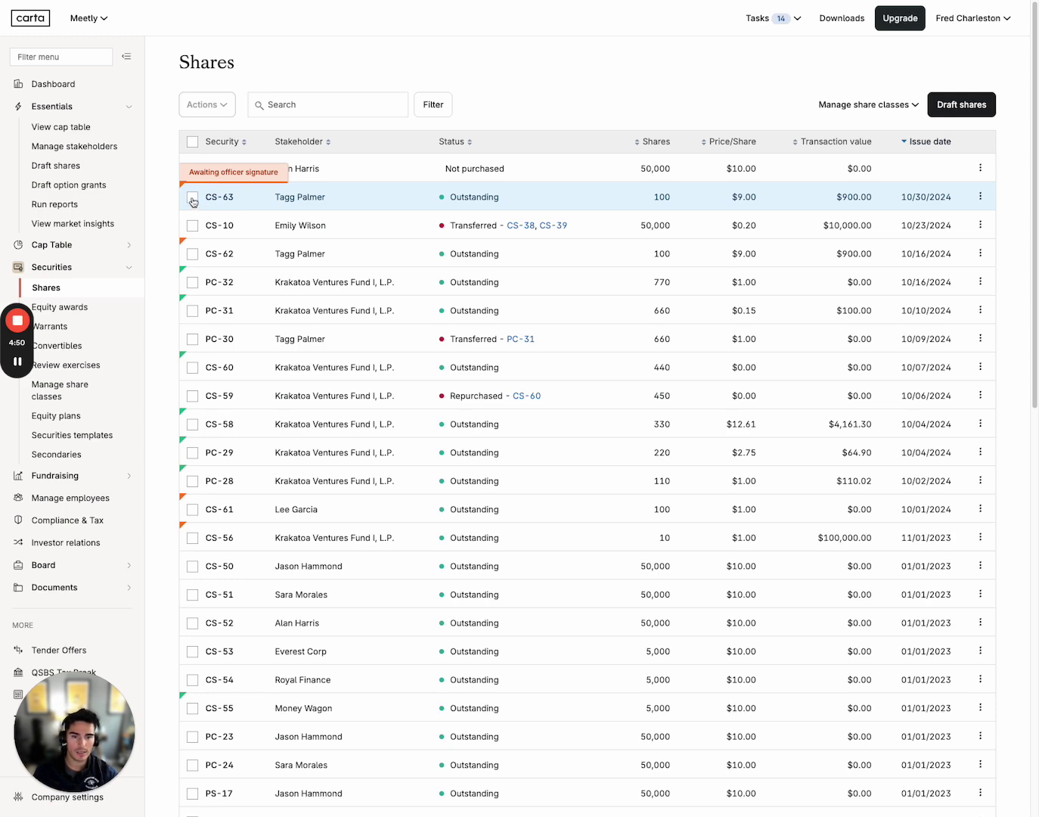
left_click(193, 199)
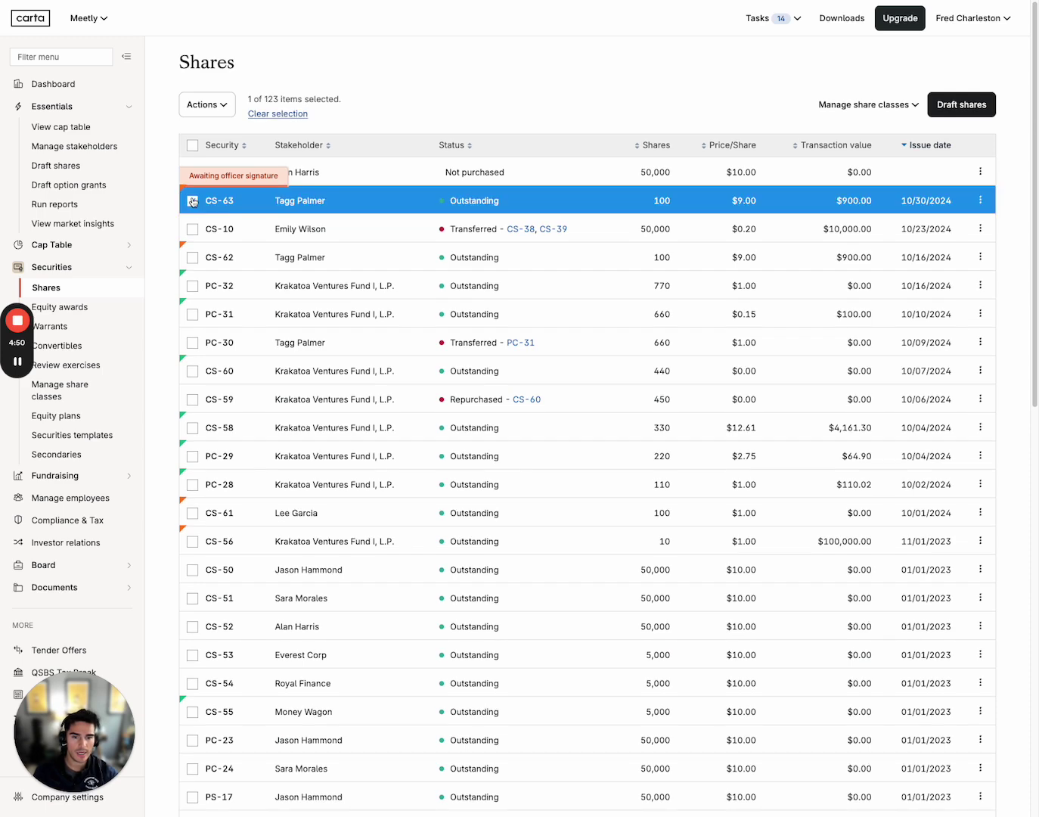
left_click(217, 112)
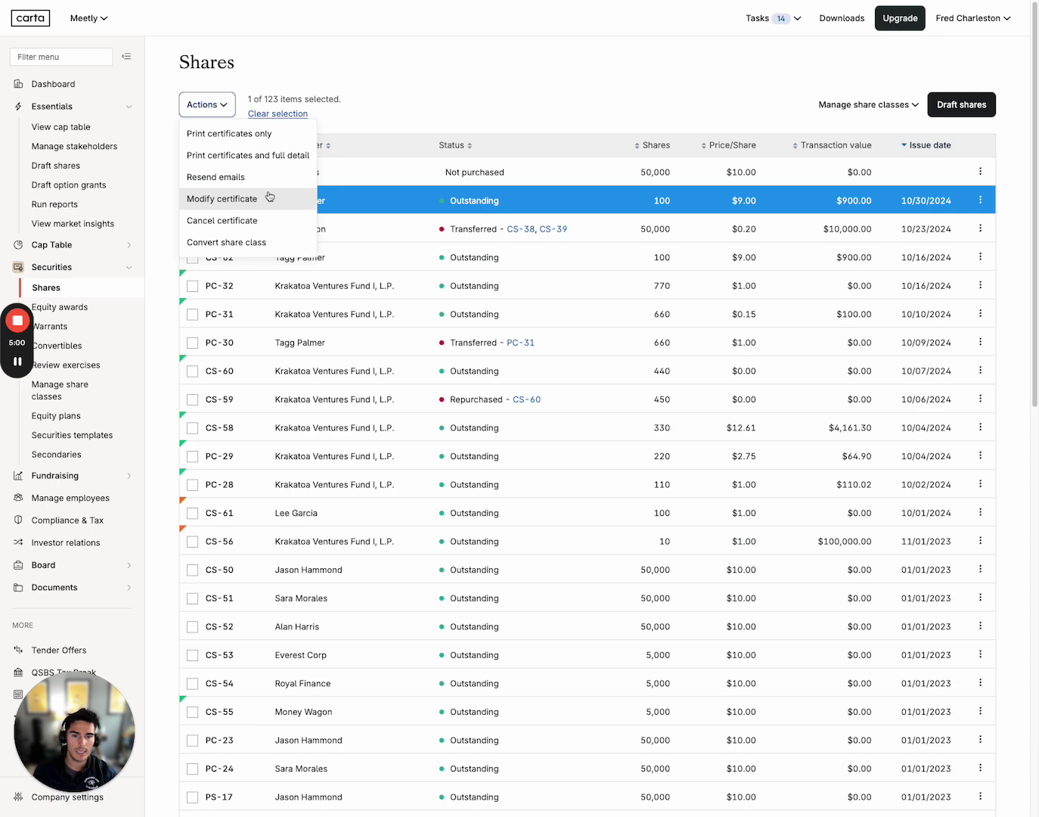
left_click(270, 142)
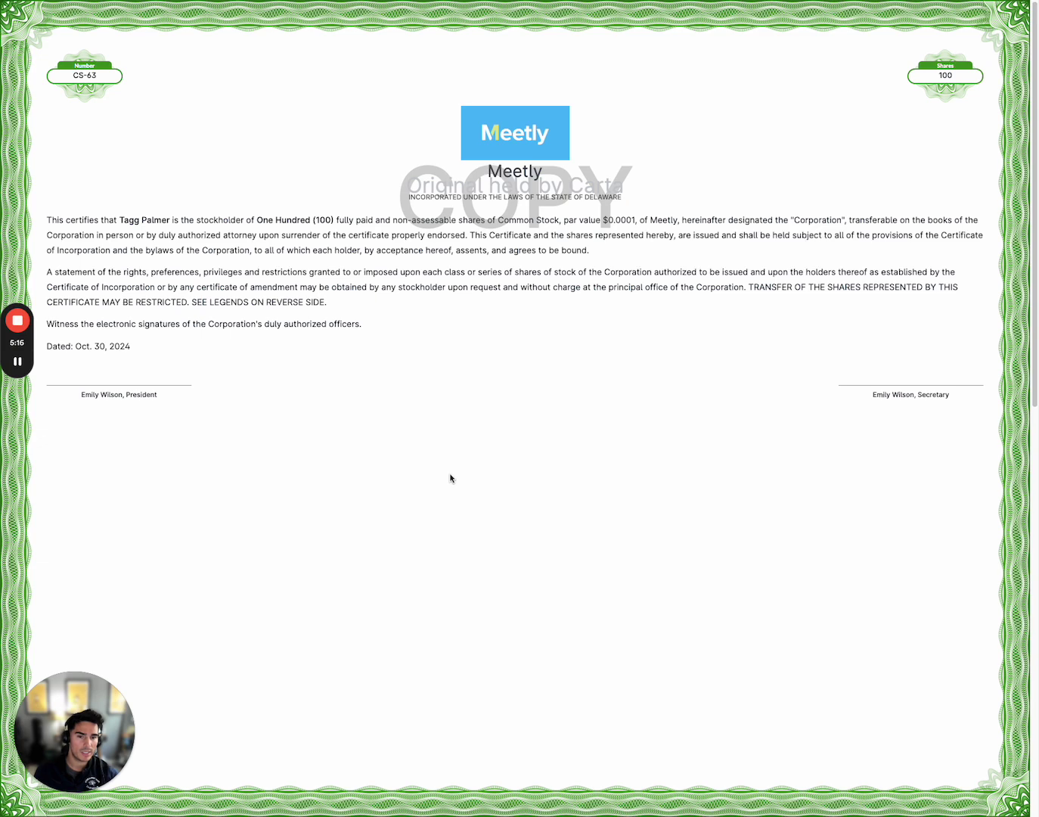
scroll(450, 478, "down", 1)
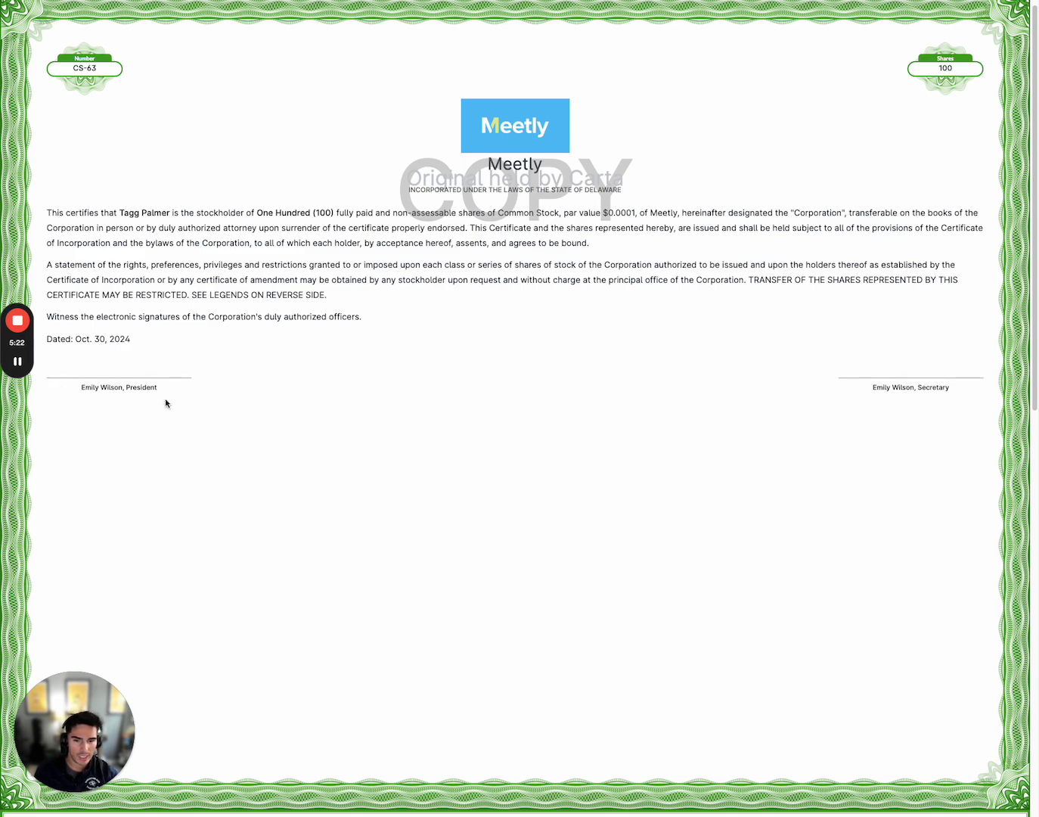
scroll(462, 454, "down", 10)
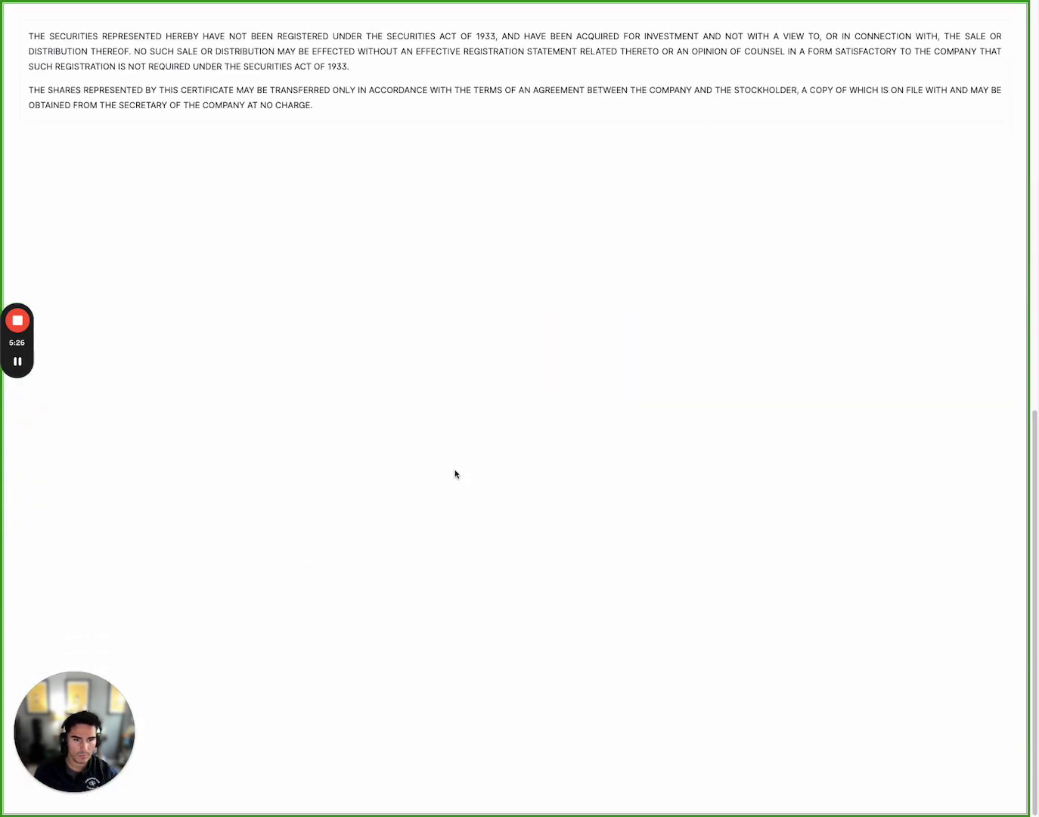
scroll(454, 475, "up", 10)
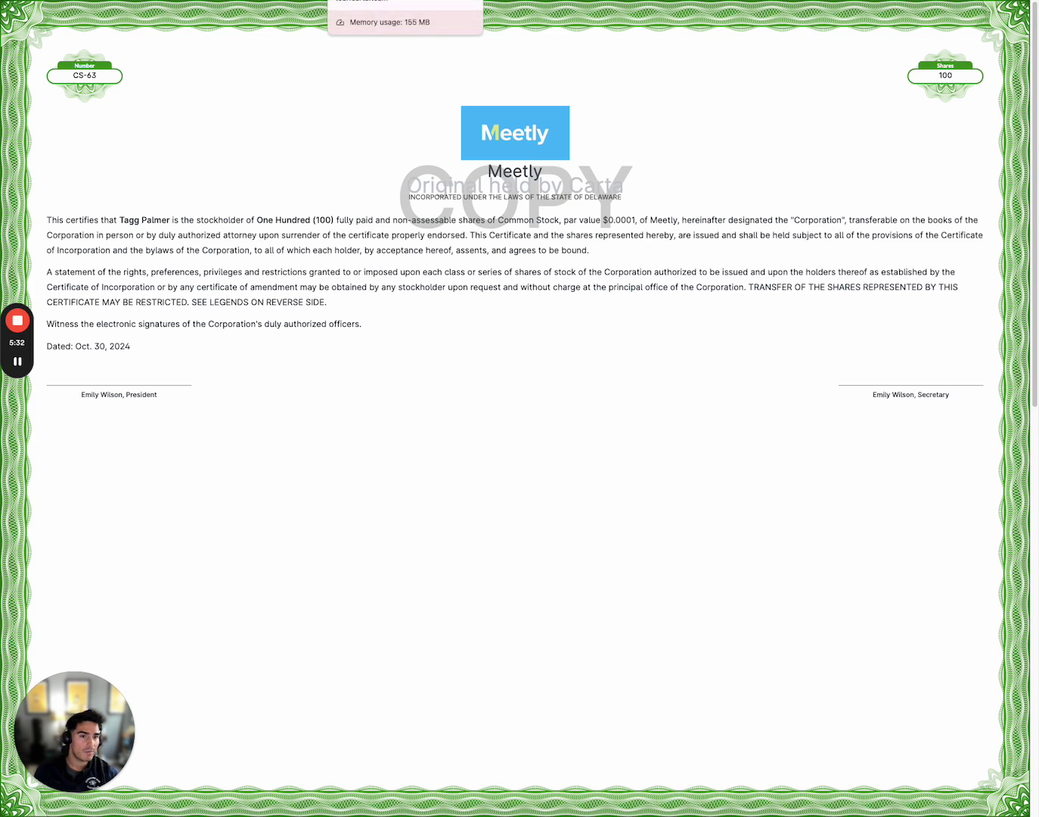
left_click(405, 1)
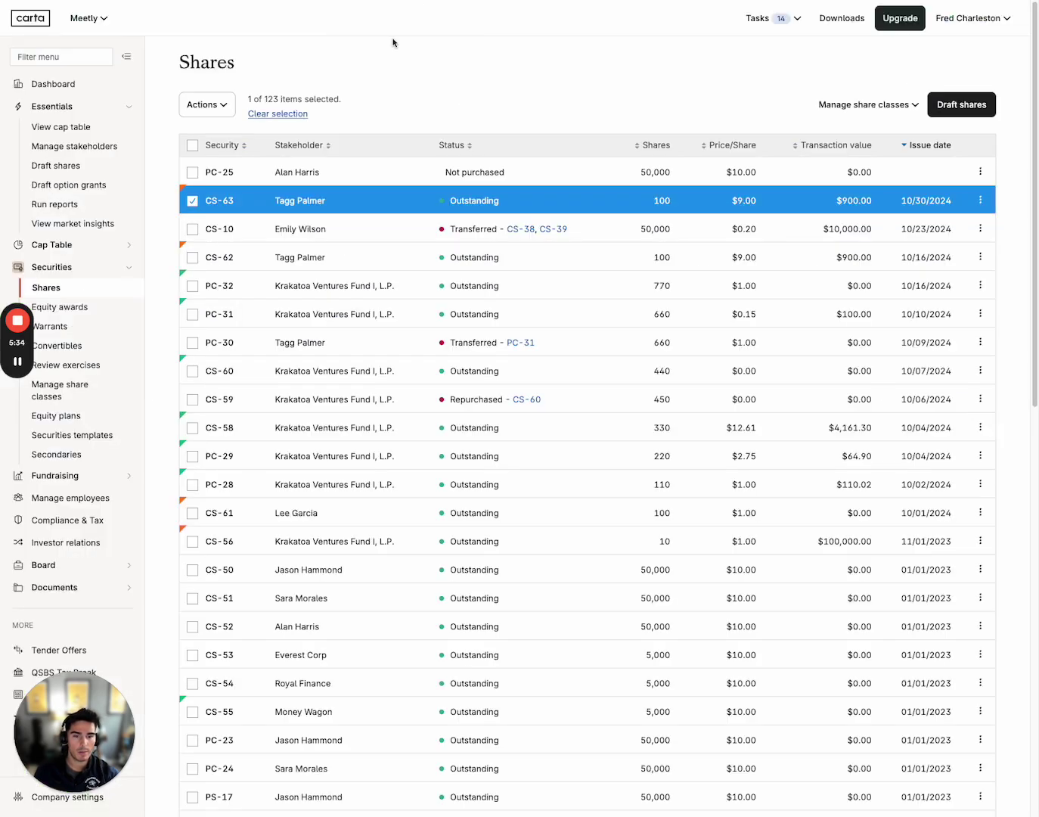
left_click(192, 201)
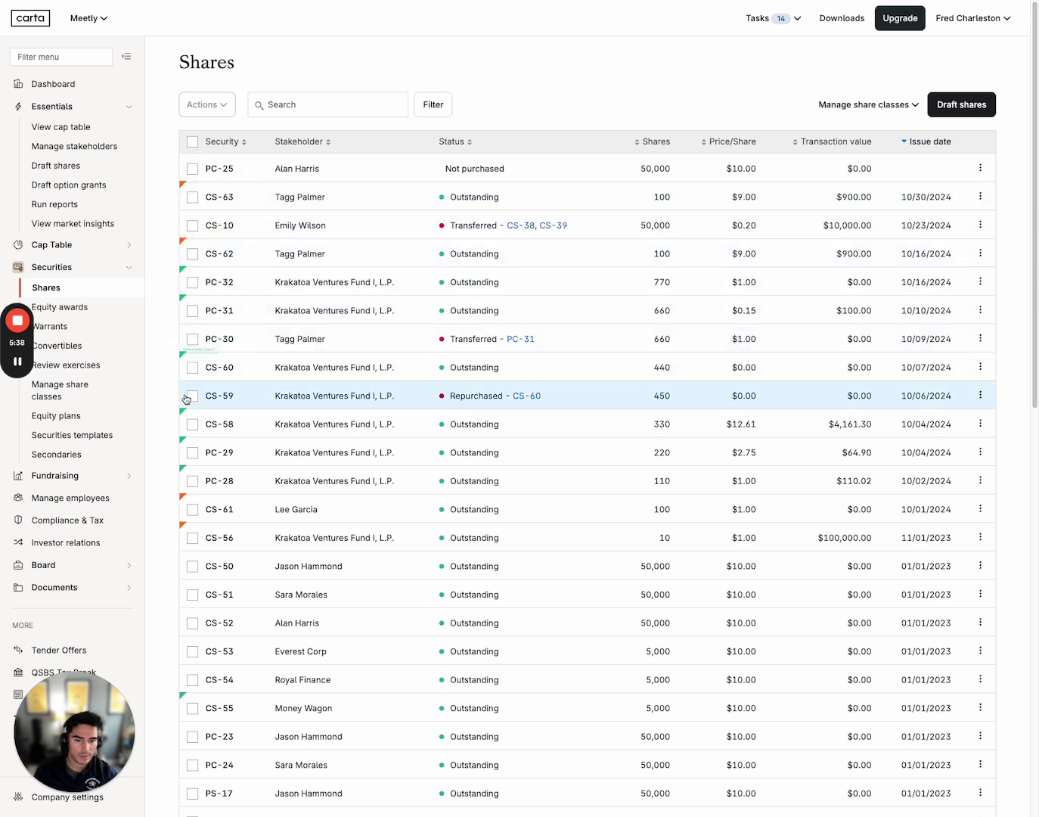
left_click(194, 569)
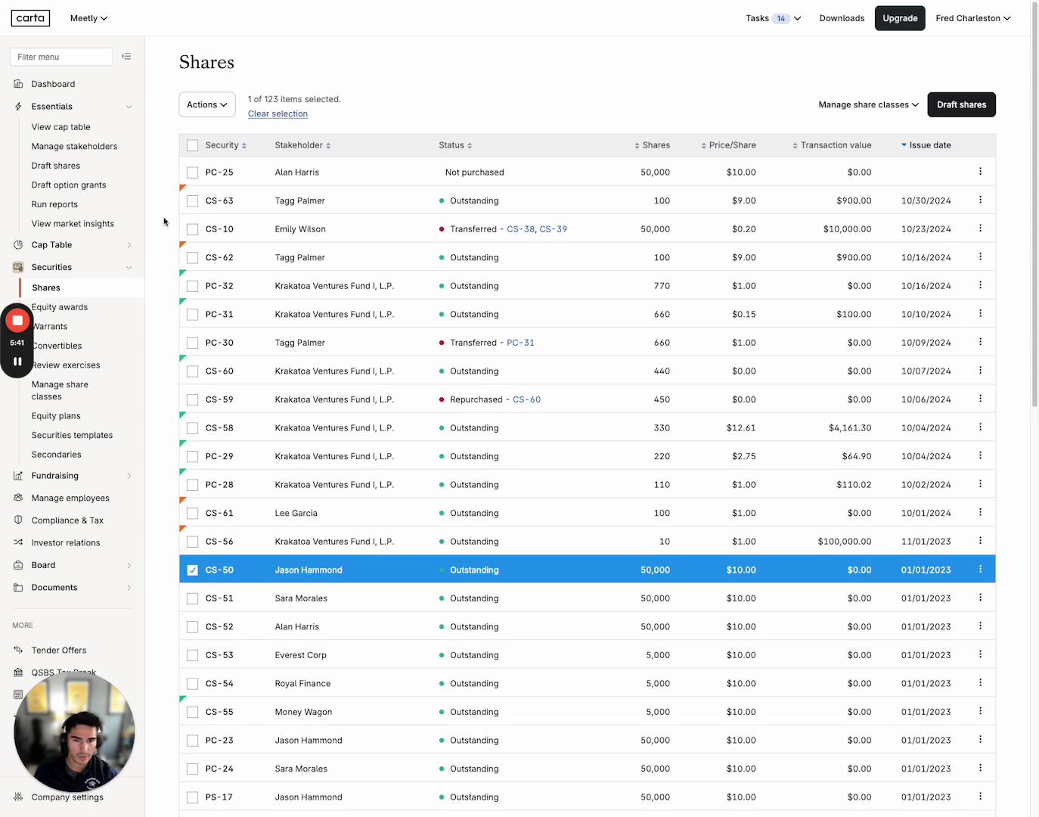
left_click(205, 105)
left_click(218, 133)
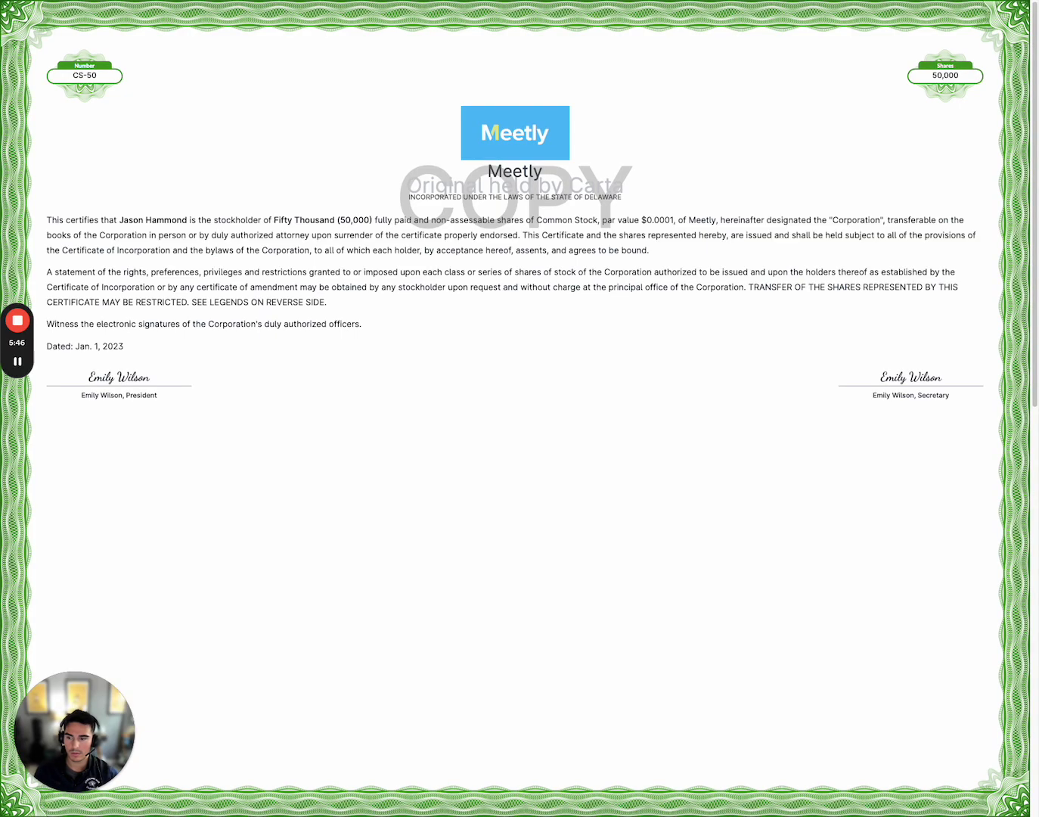
scroll(361, 523, "down", 10)
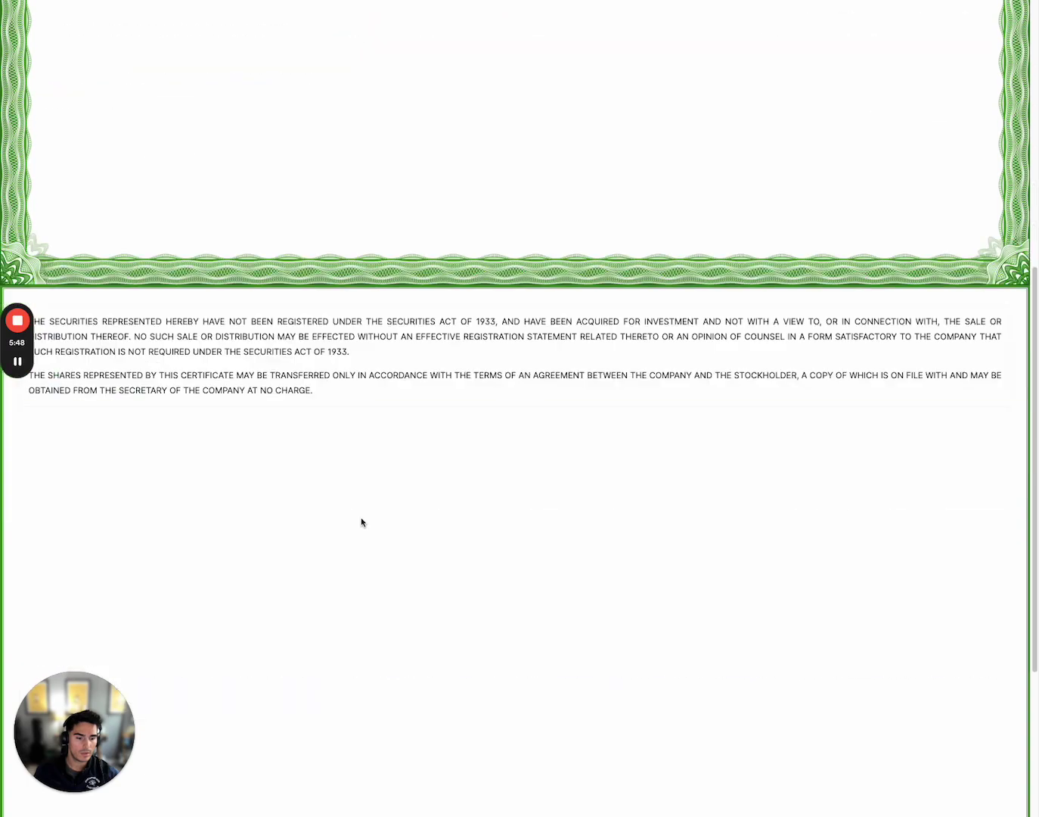
scroll(362, 525, "up", 10)
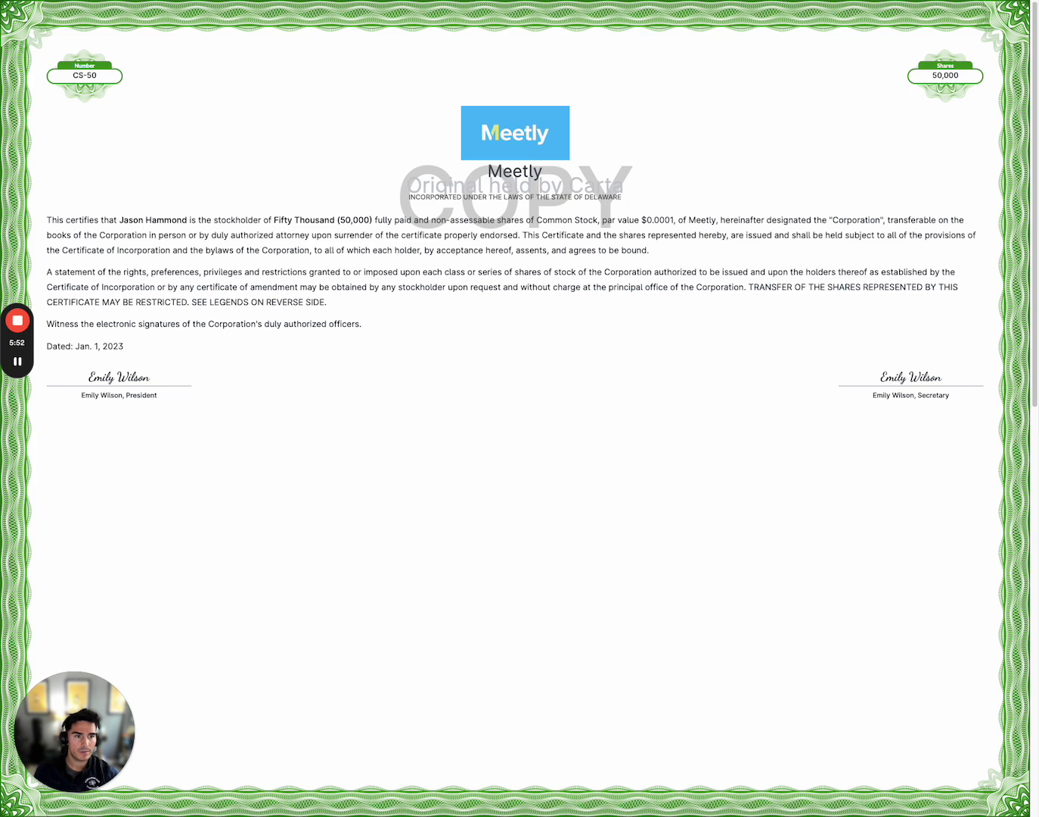
key("super+w")
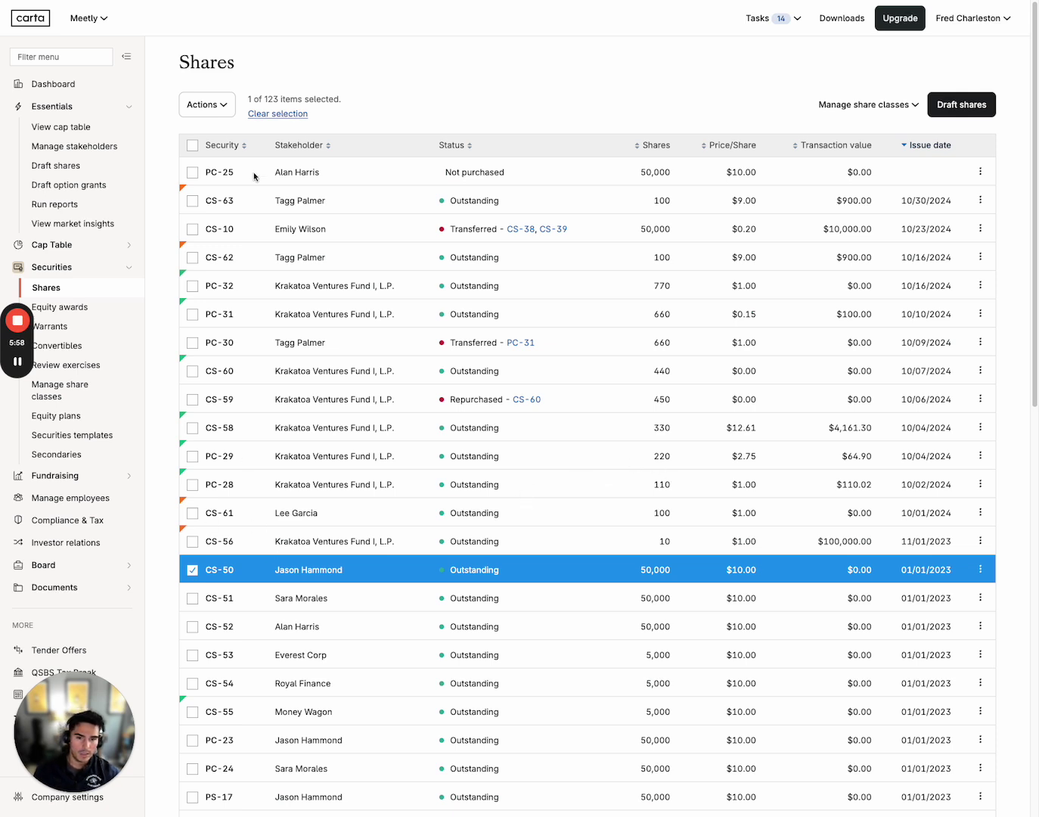
Preview CS-50's certificate with full detail, reading down through its exemption and approvals
left_click(214, 107)
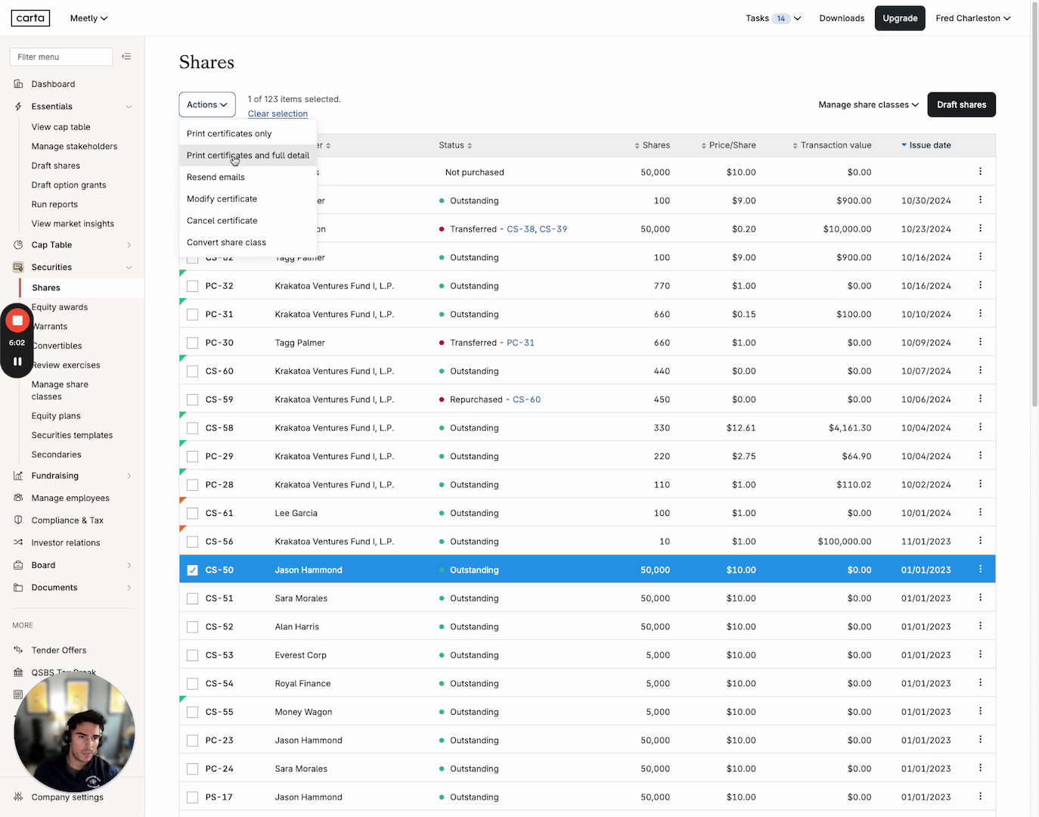
left_click(236, 158)
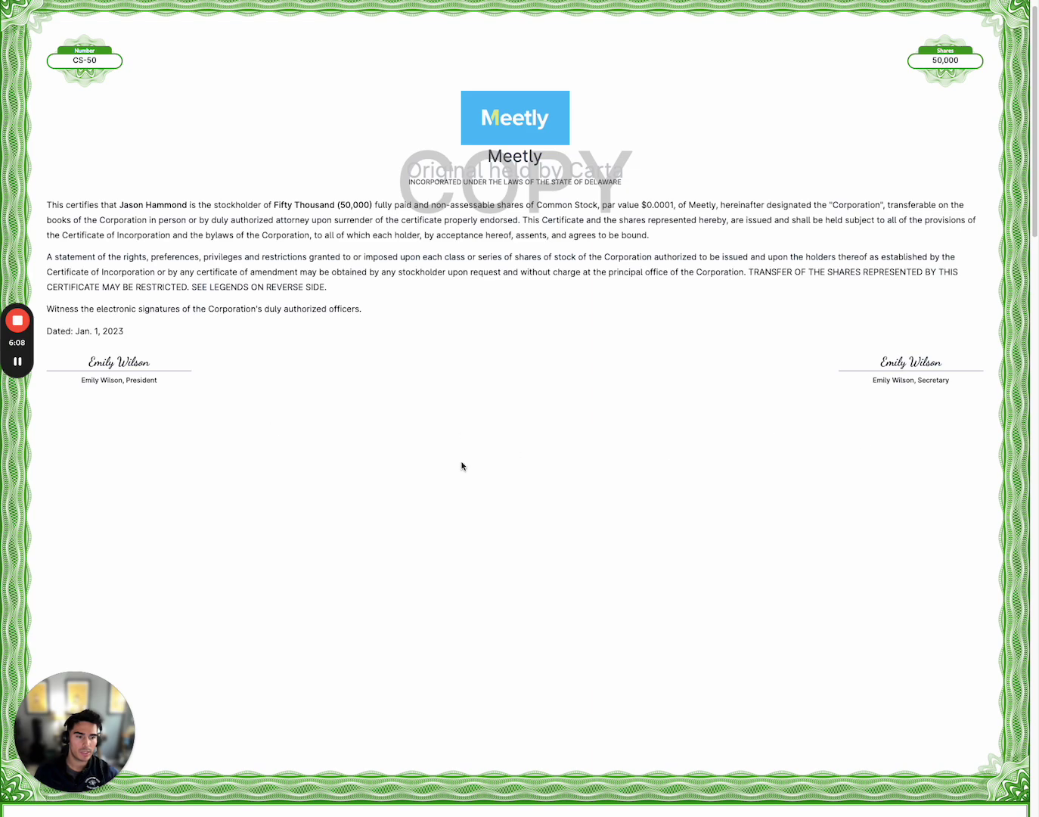
scroll(461, 467, "down", 5)
scroll(456, 469, "down", 12)
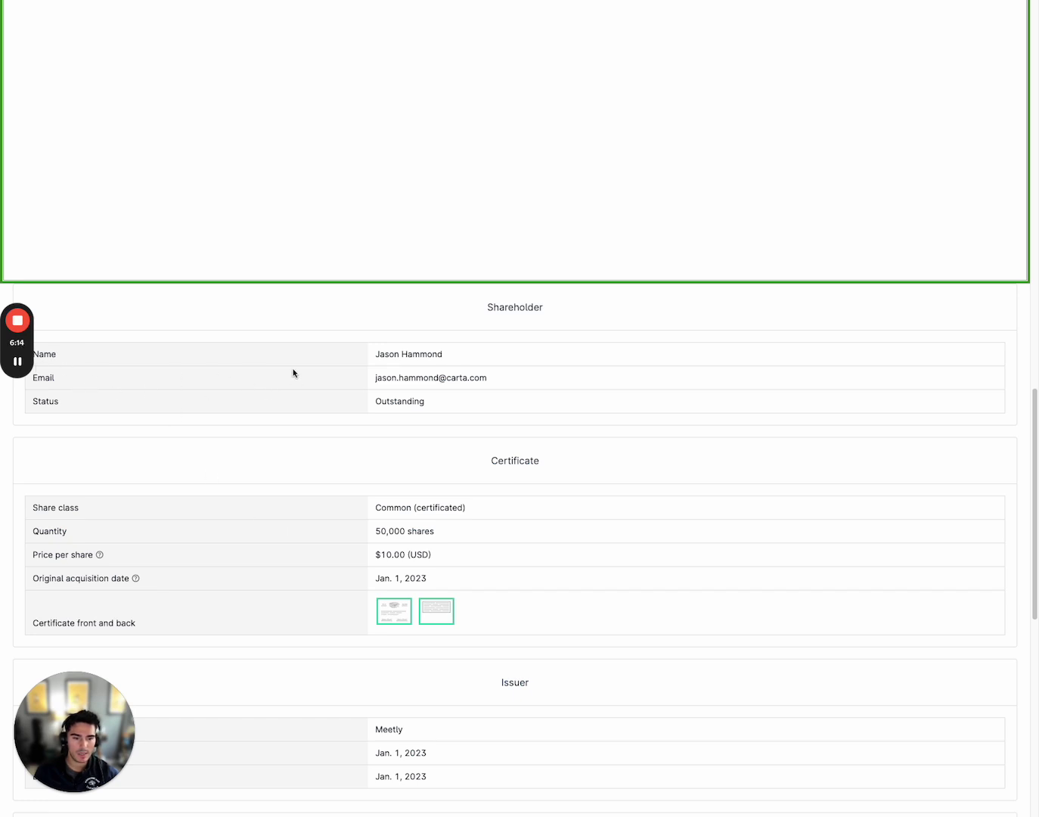
scroll(258, 452, "down", 2)
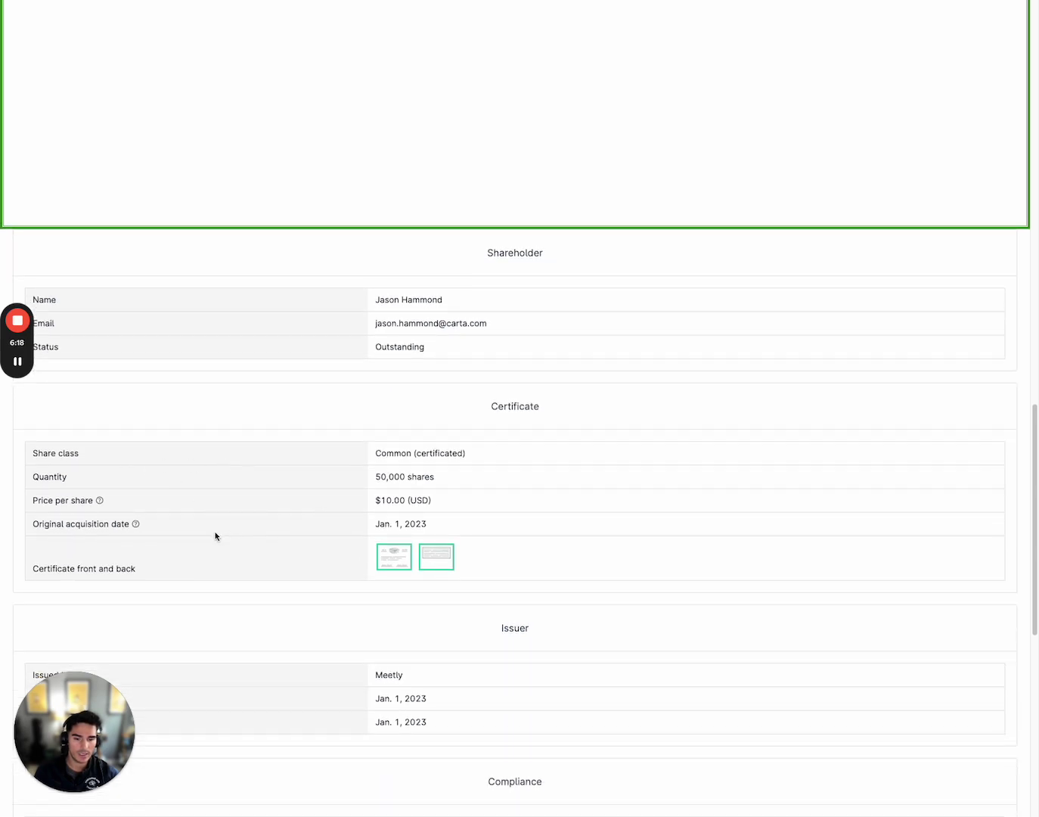
scroll(215, 536, "down", 1)
scroll(217, 538, "down", 1)
scroll(265, 492, "down", 5)
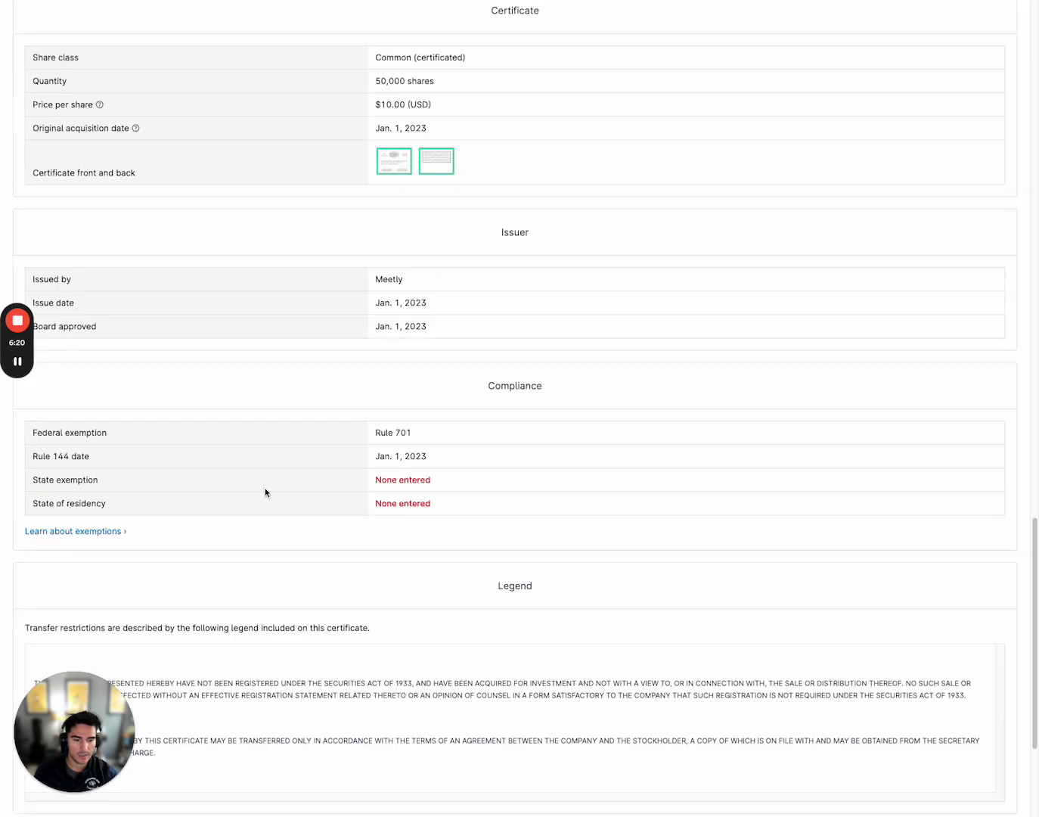
scroll(264, 492, "down", 3)
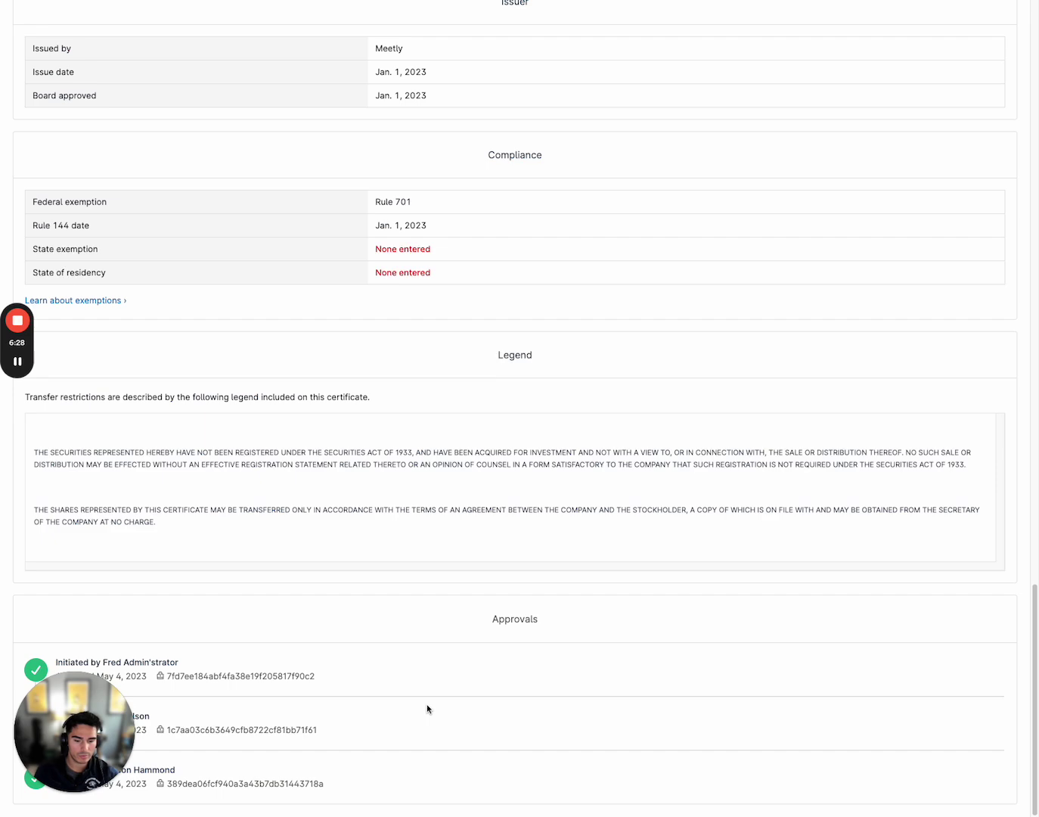
Return to the Shares list and show the Actions menu for CS-50
scroll(427, 710, "up", 7)
scroll(429, 708, "up", 10)
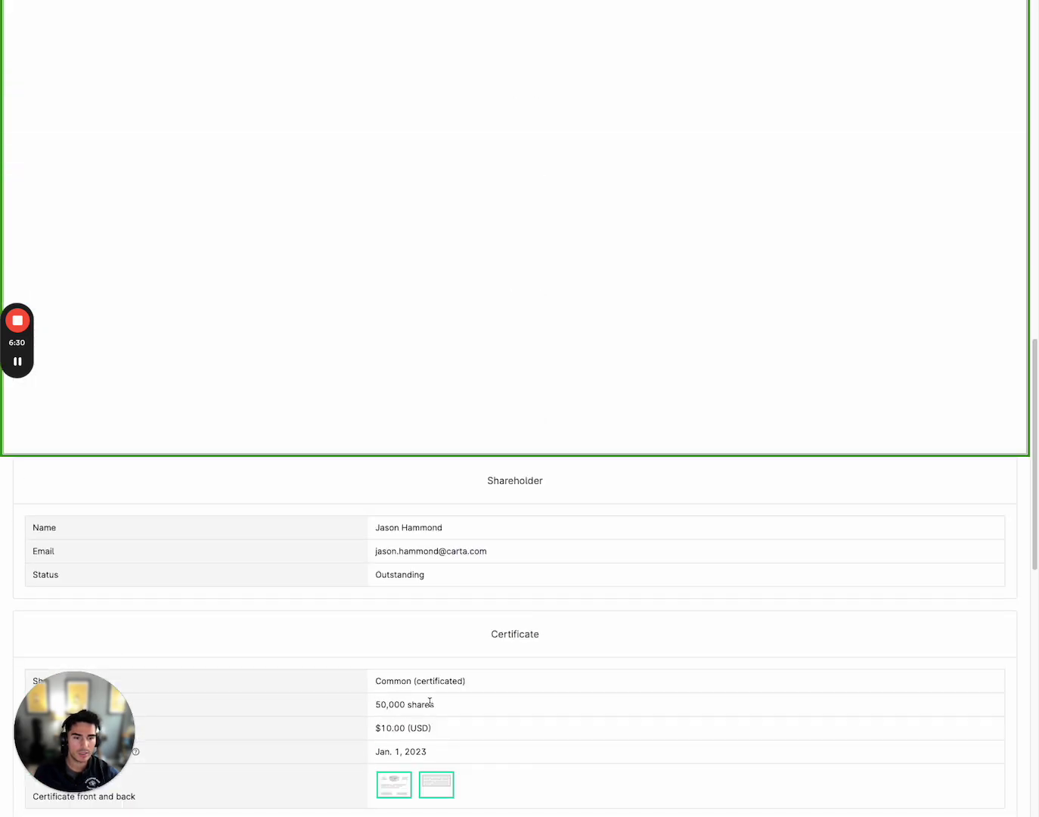
key("super+w")
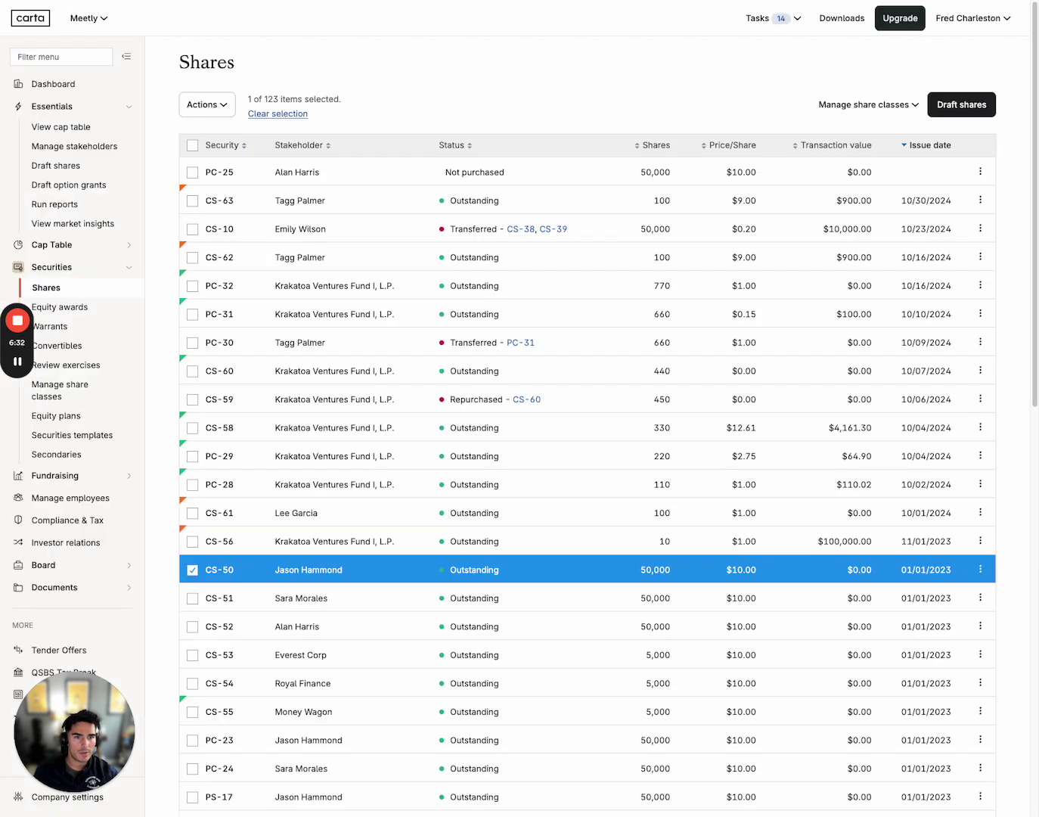
left_click(220, 103)
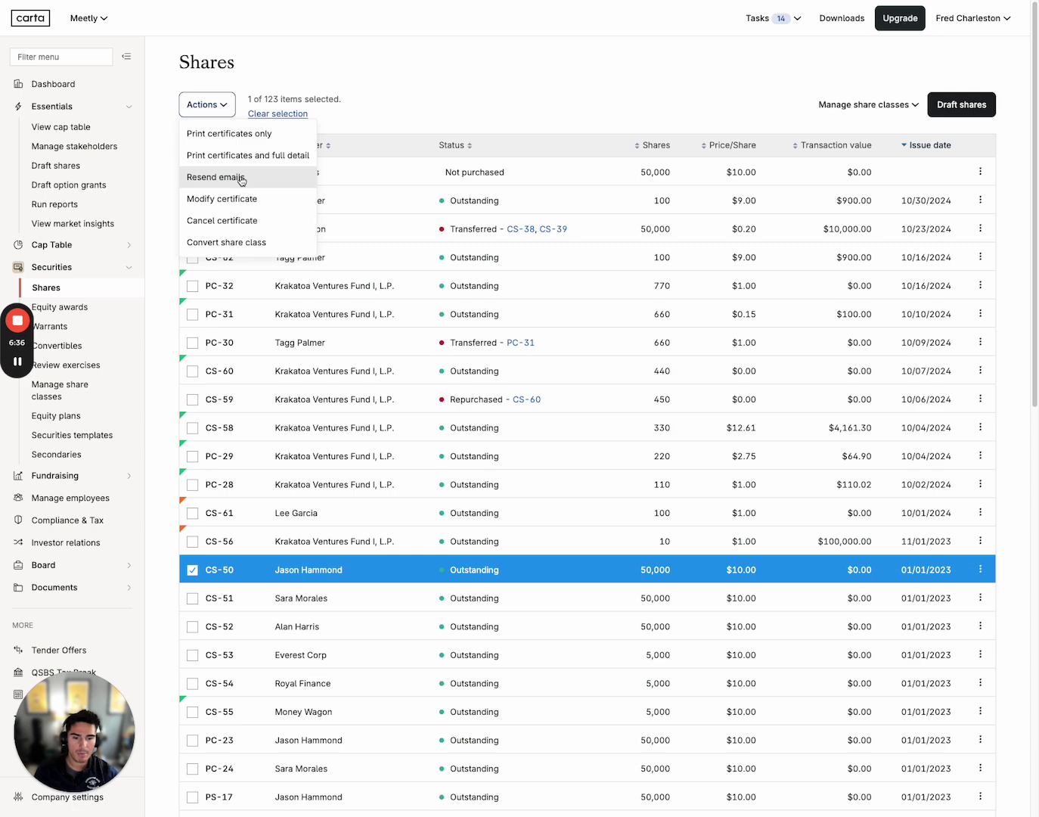
Switch the selection from CS-50 to PC-32 and show PC-32's Actions menu
left_click(418, 87)
mouse_move(209, 201)
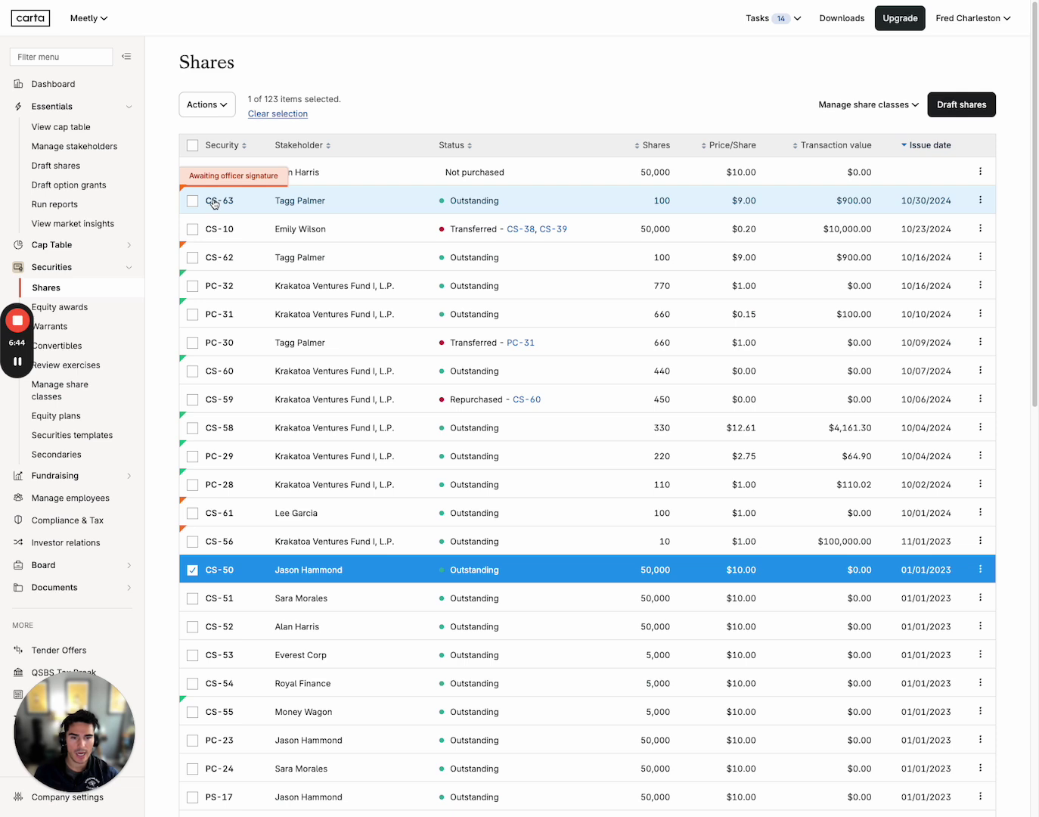
mouse_move(217, 291)
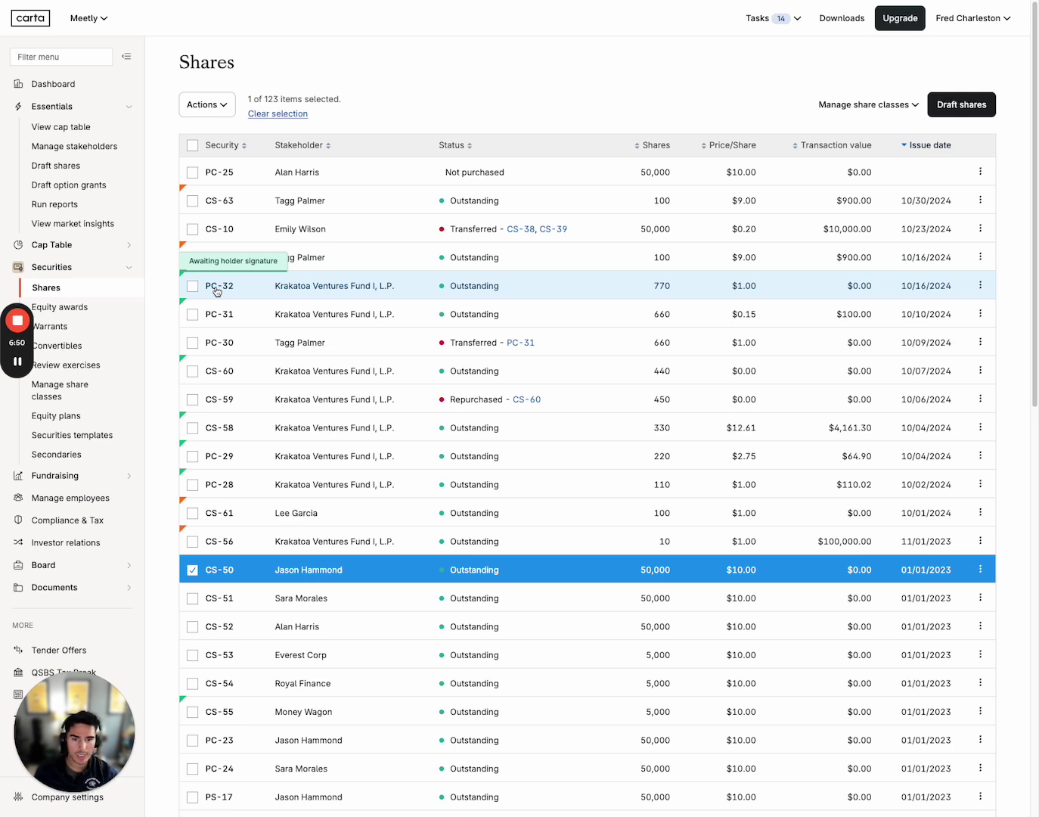
left_click(192, 287)
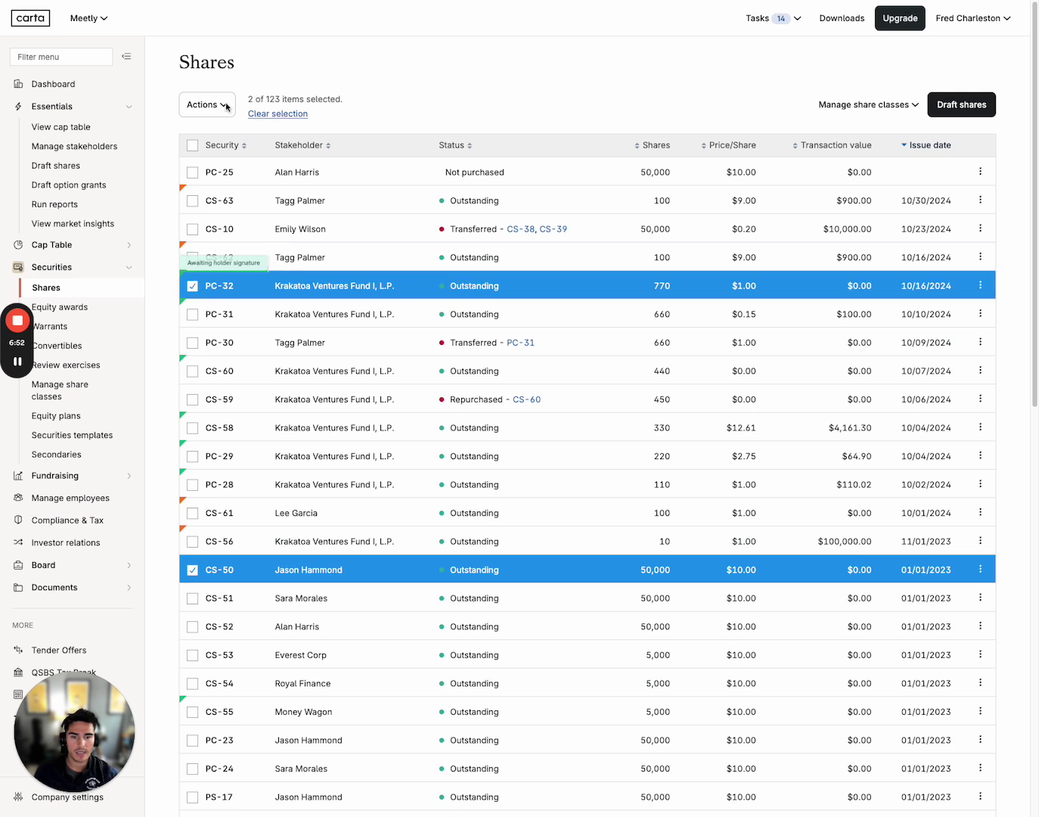
left_click(194, 568)
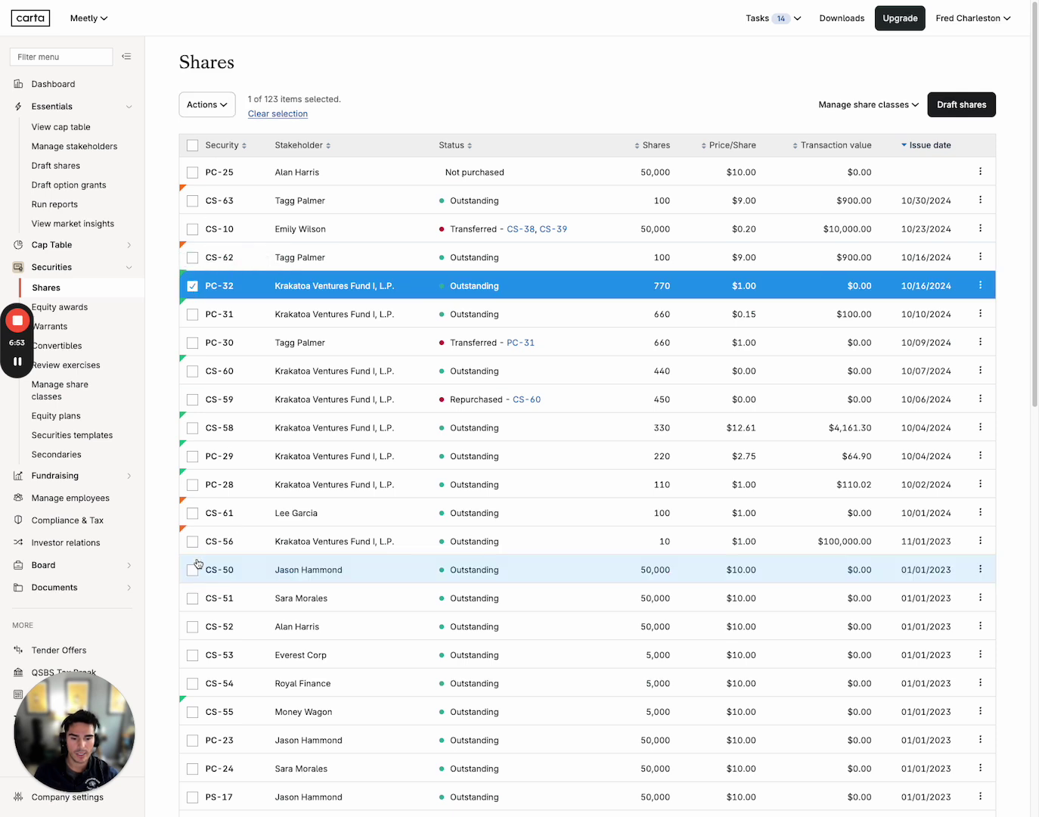
left_click(210, 106)
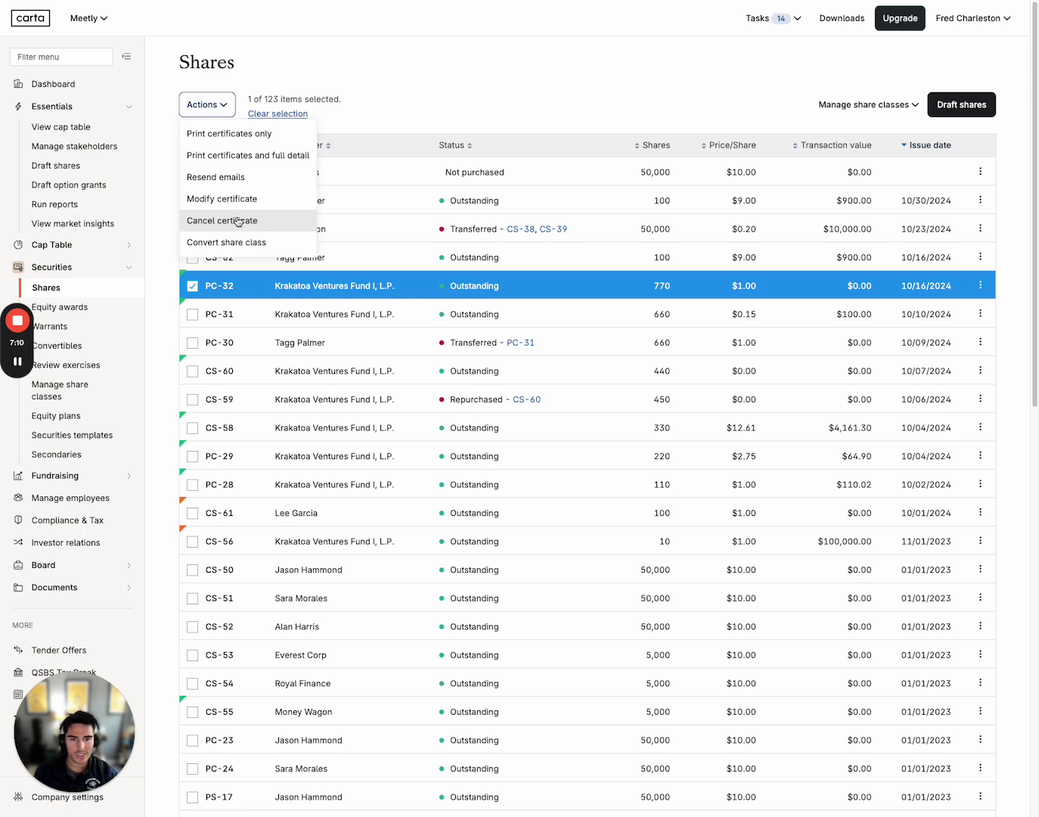
left_click(237, 222)
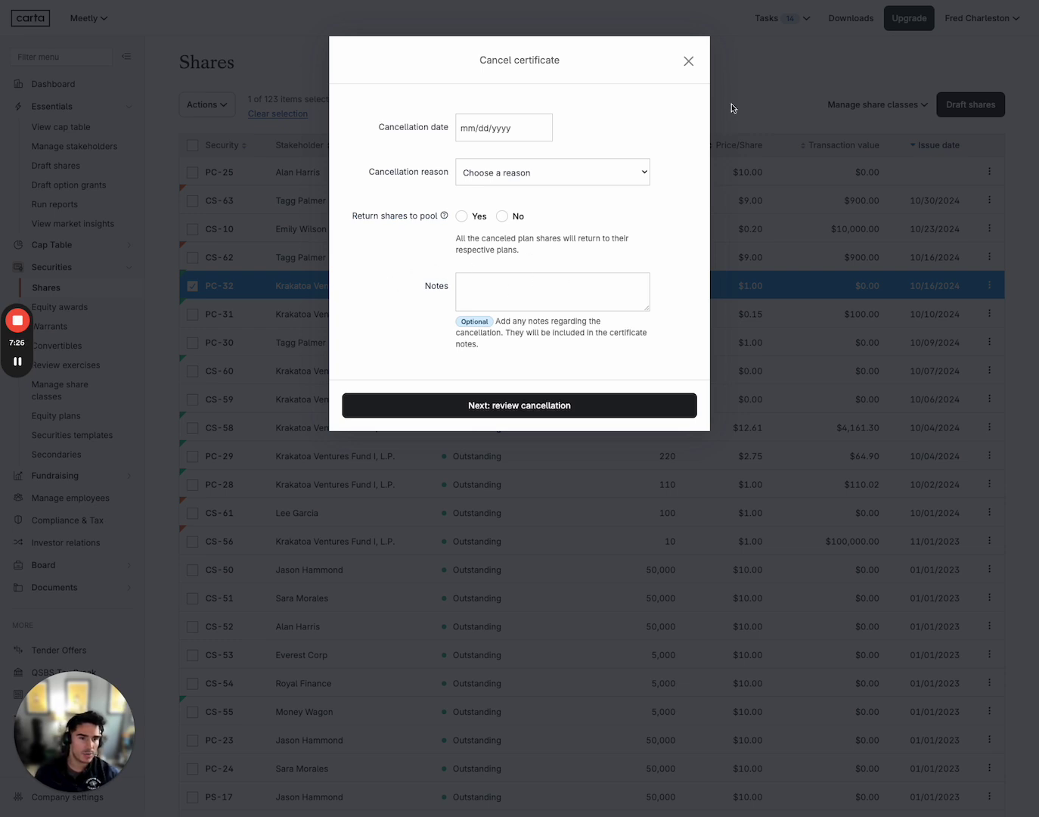
left_click(688, 65)
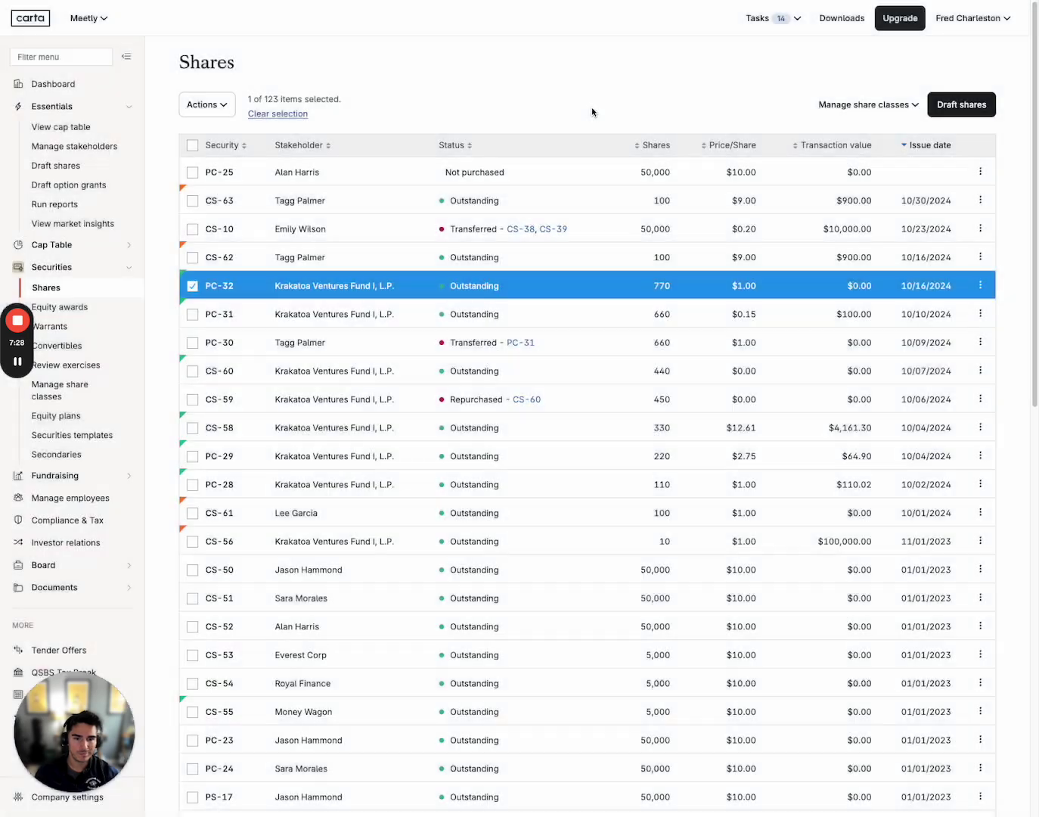
Preview the Convert share class introduction for PC-32, then go back to the Shares list
left_click(219, 108)
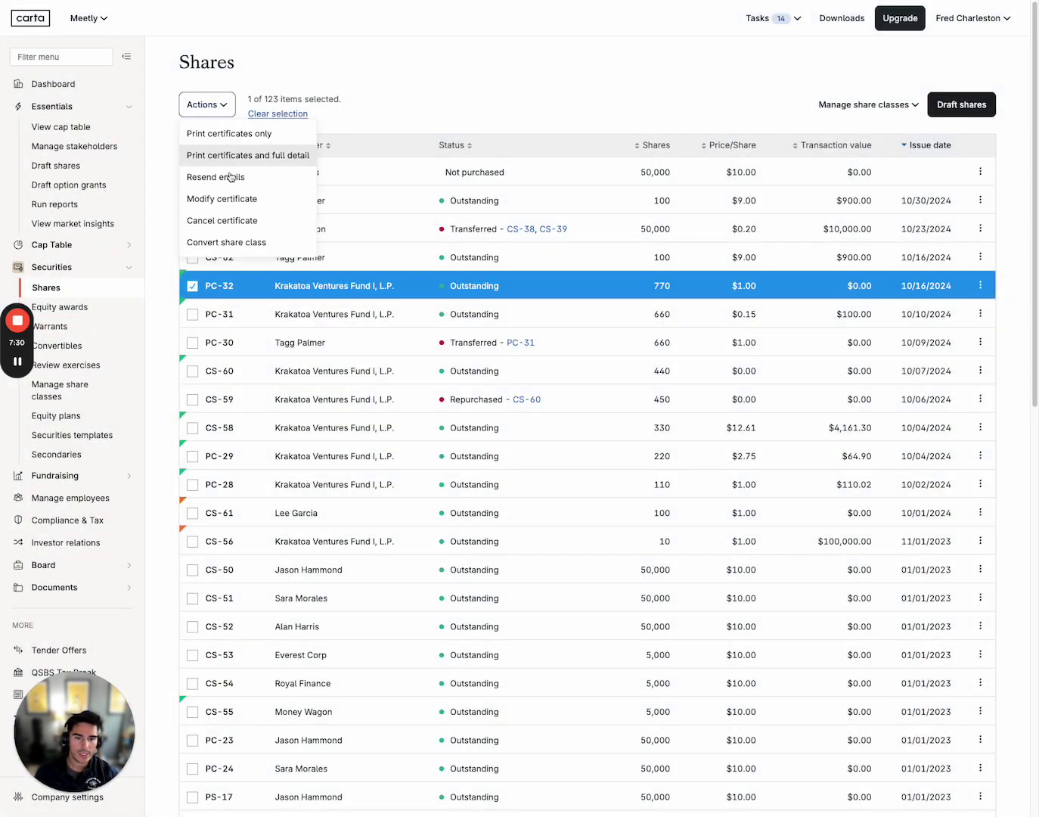
left_click(237, 243)
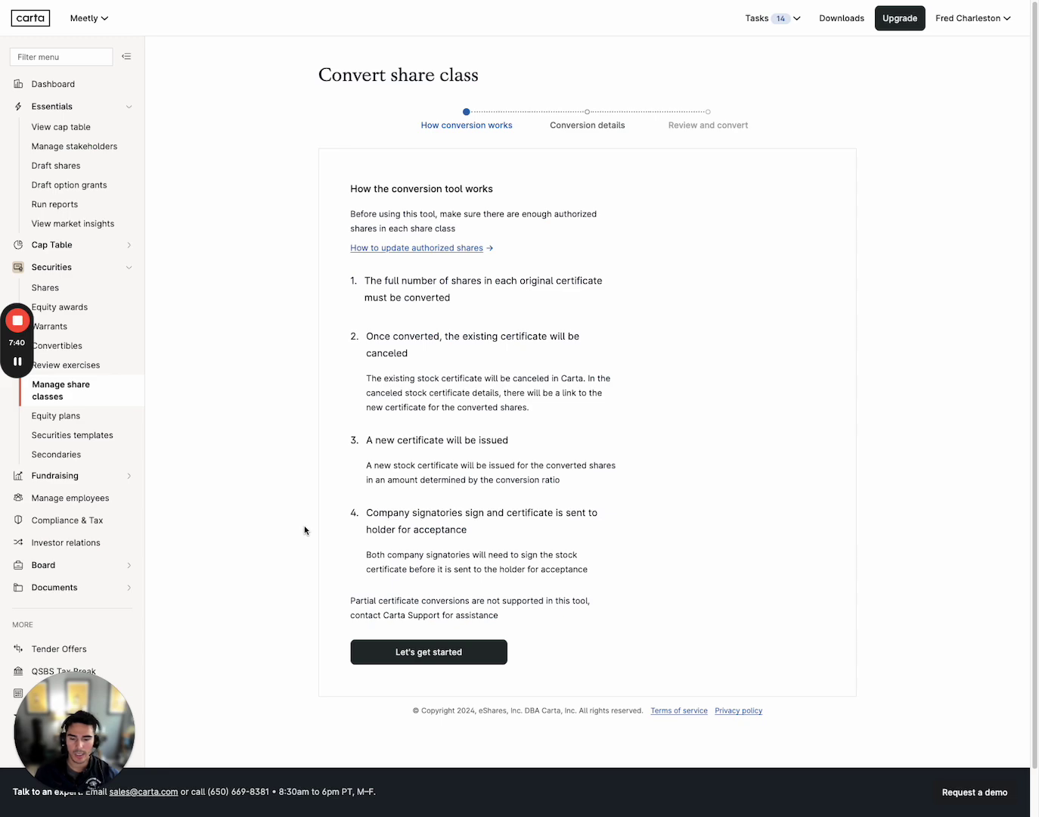
scroll(305, 530, "down", 1)
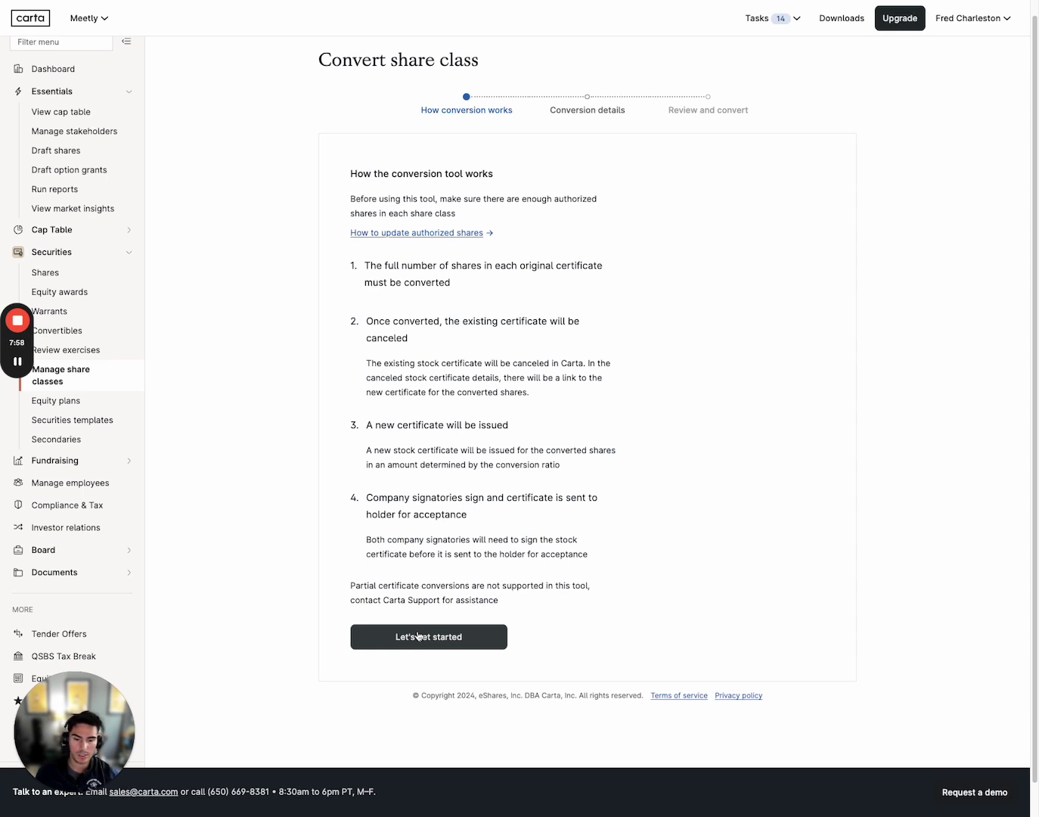
left_click(424, 634)
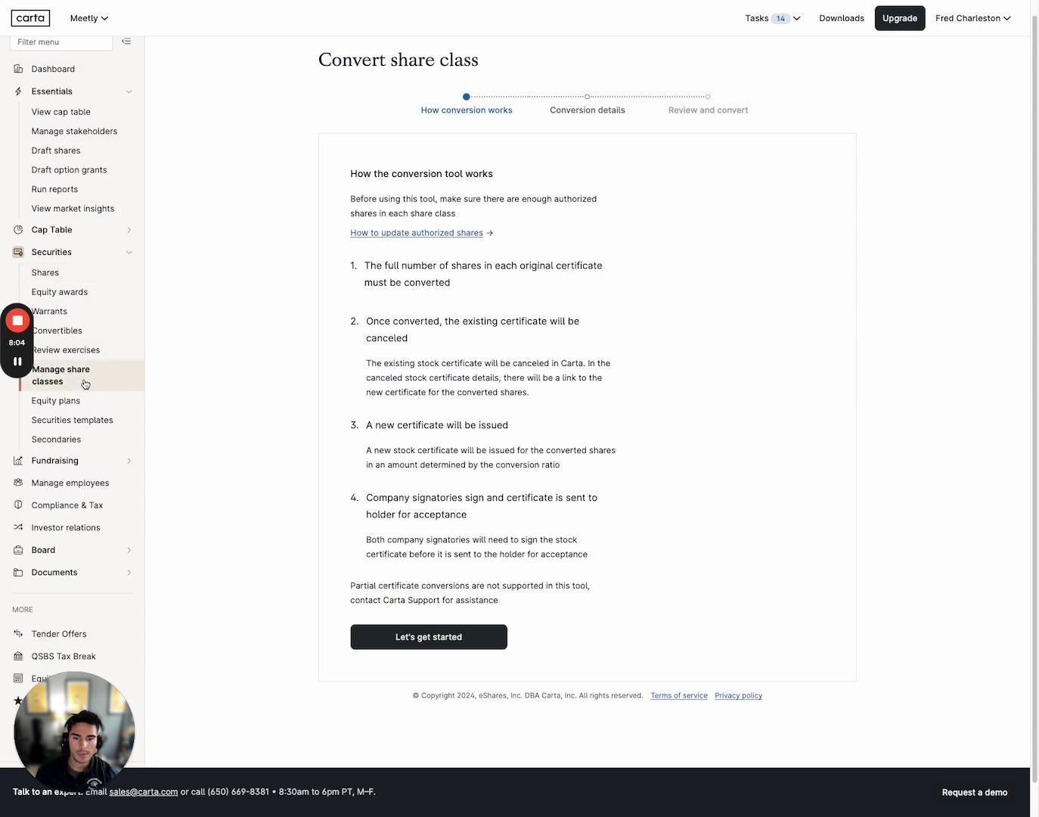
left_click(78, 275)
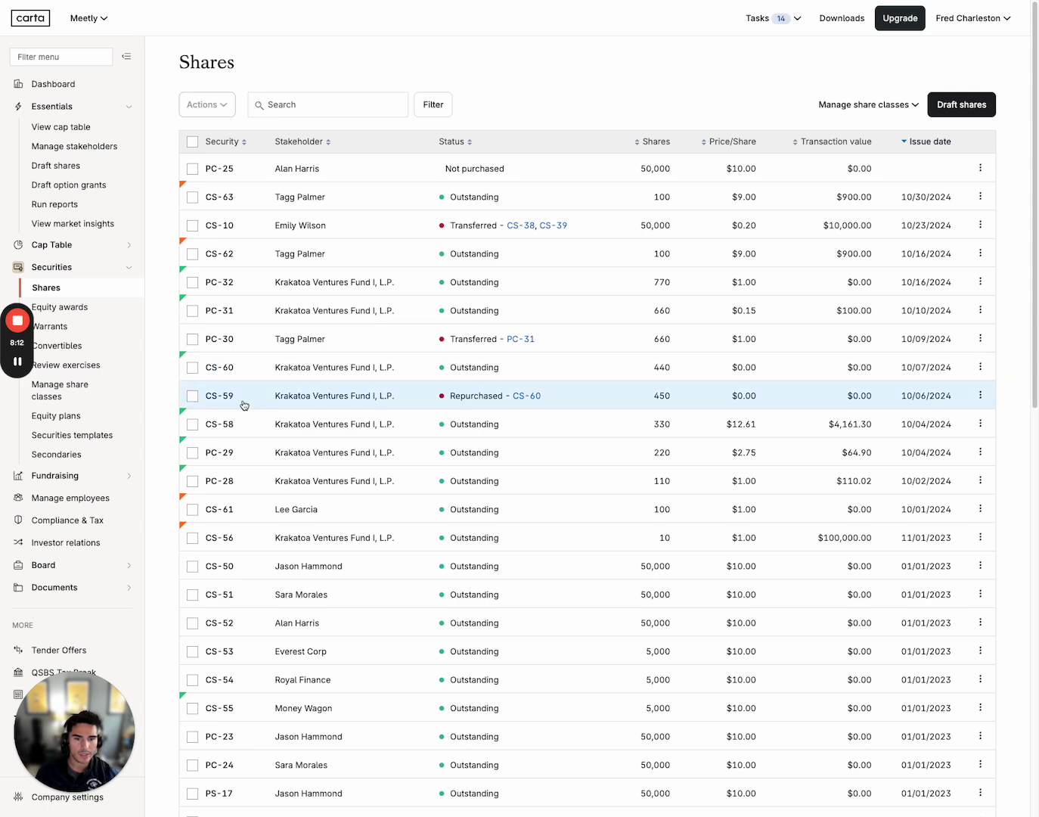
Begin a Modify certificate on CS-63 with reason Amendment and note 'test'
left_click(192, 197)
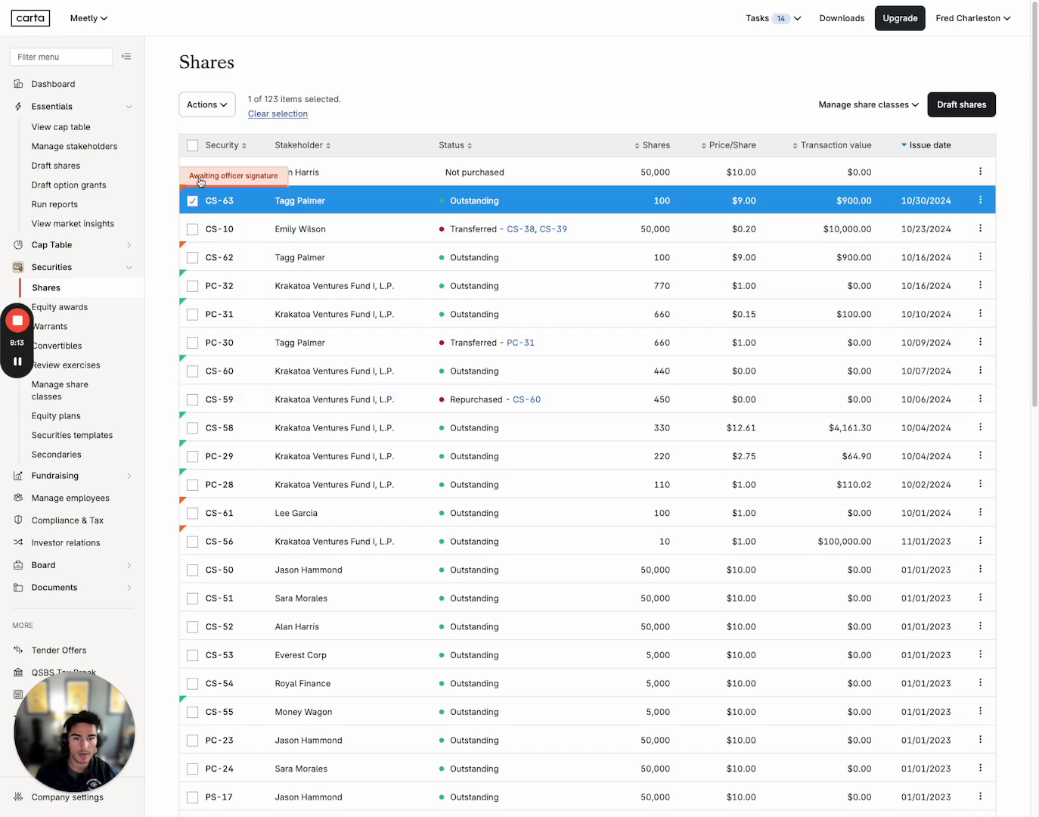
left_click(225, 109)
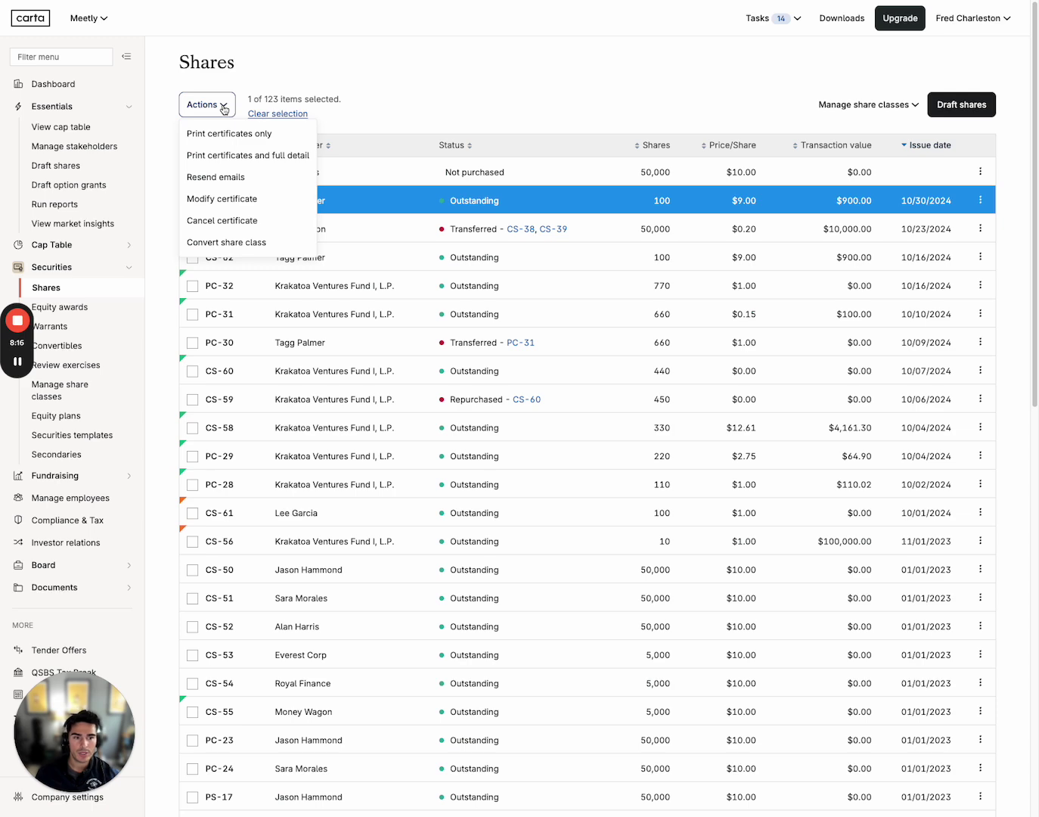
left_click(220, 199)
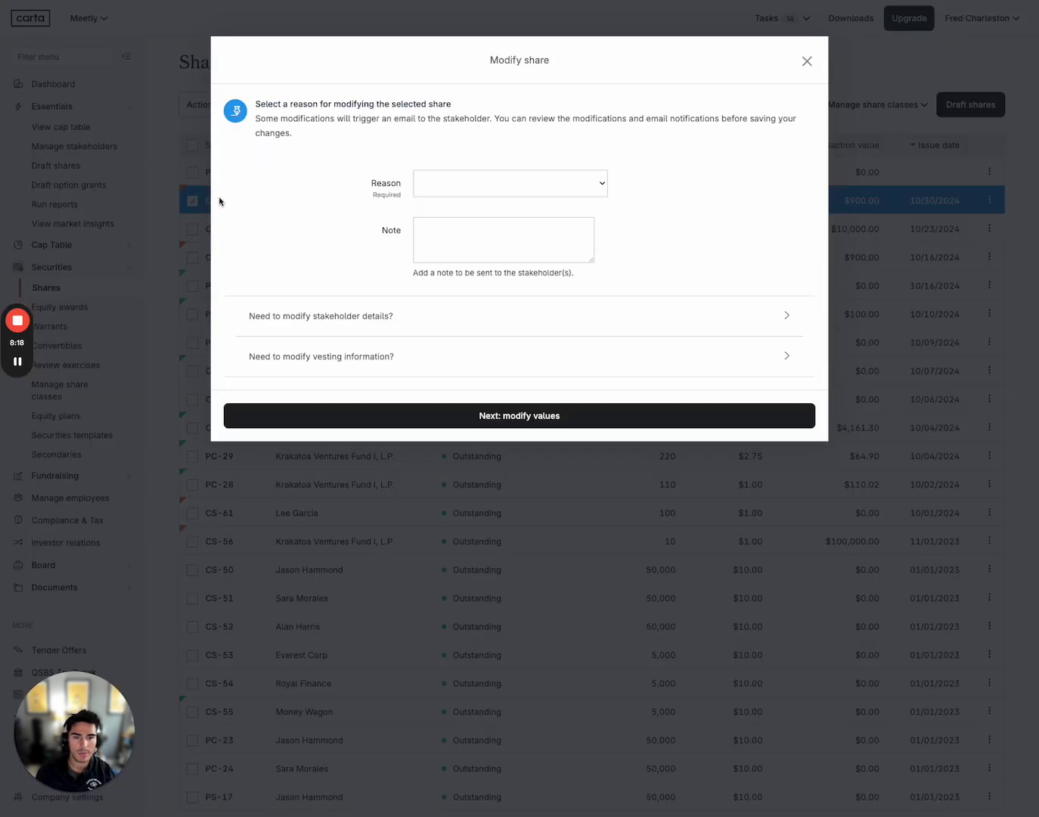
left_click(482, 192)
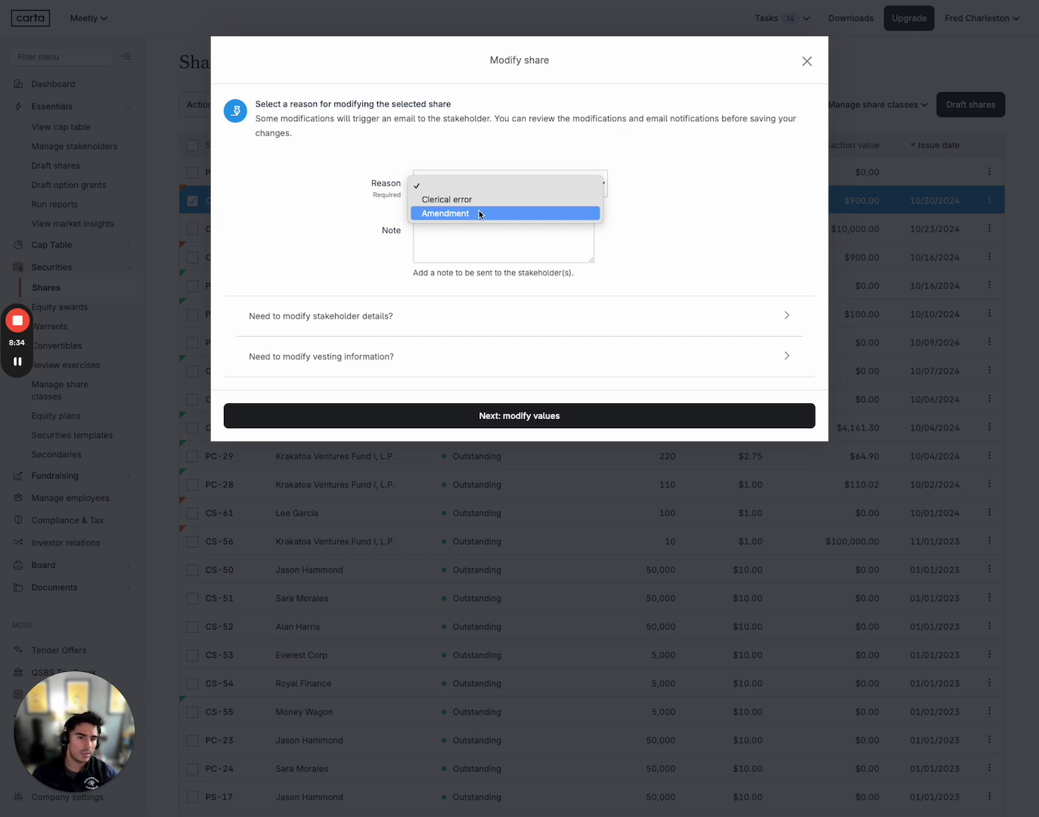
left_click(480, 214)
left_click(470, 232)
type("test")
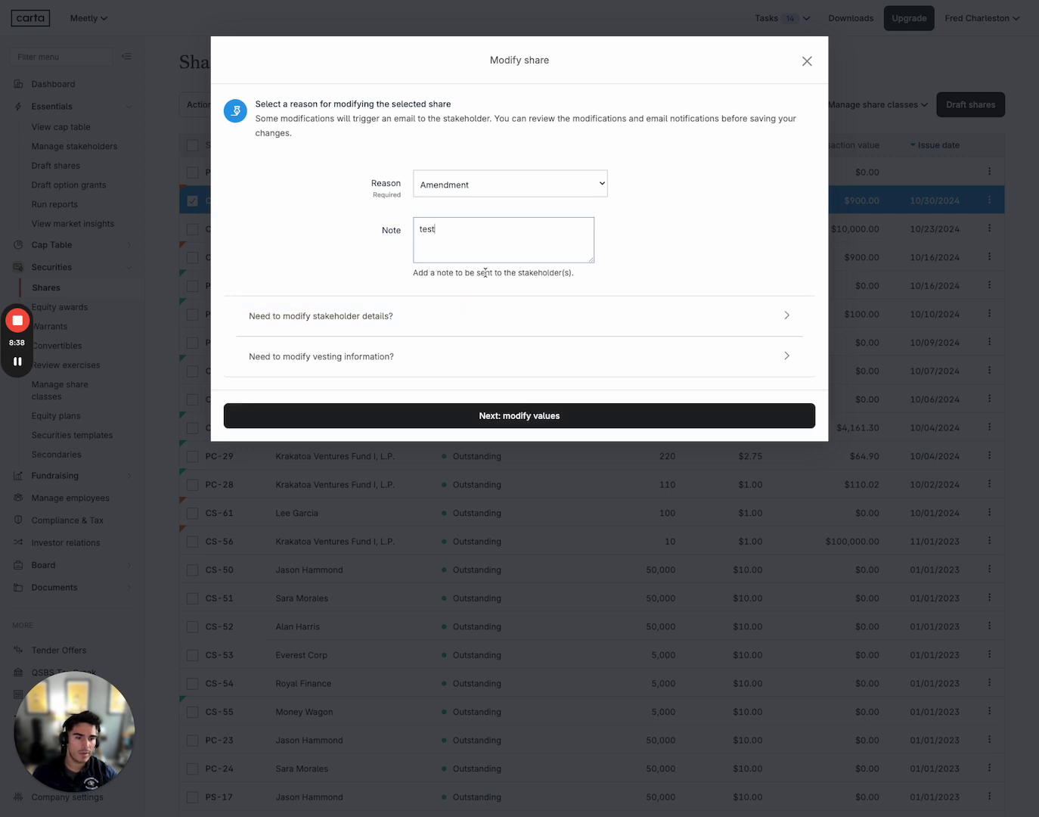
Advance to choosing which certificate values to change and scroll down to Cash paid
left_click(518, 422)
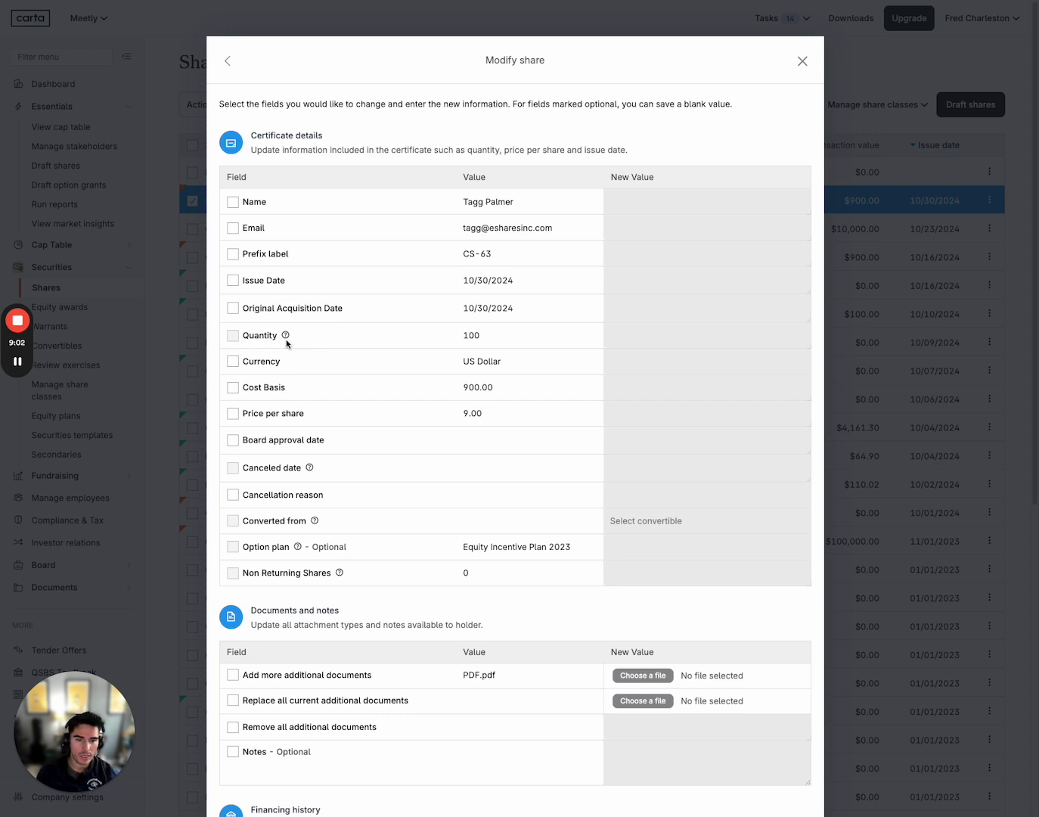
mouse_move(285, 336)
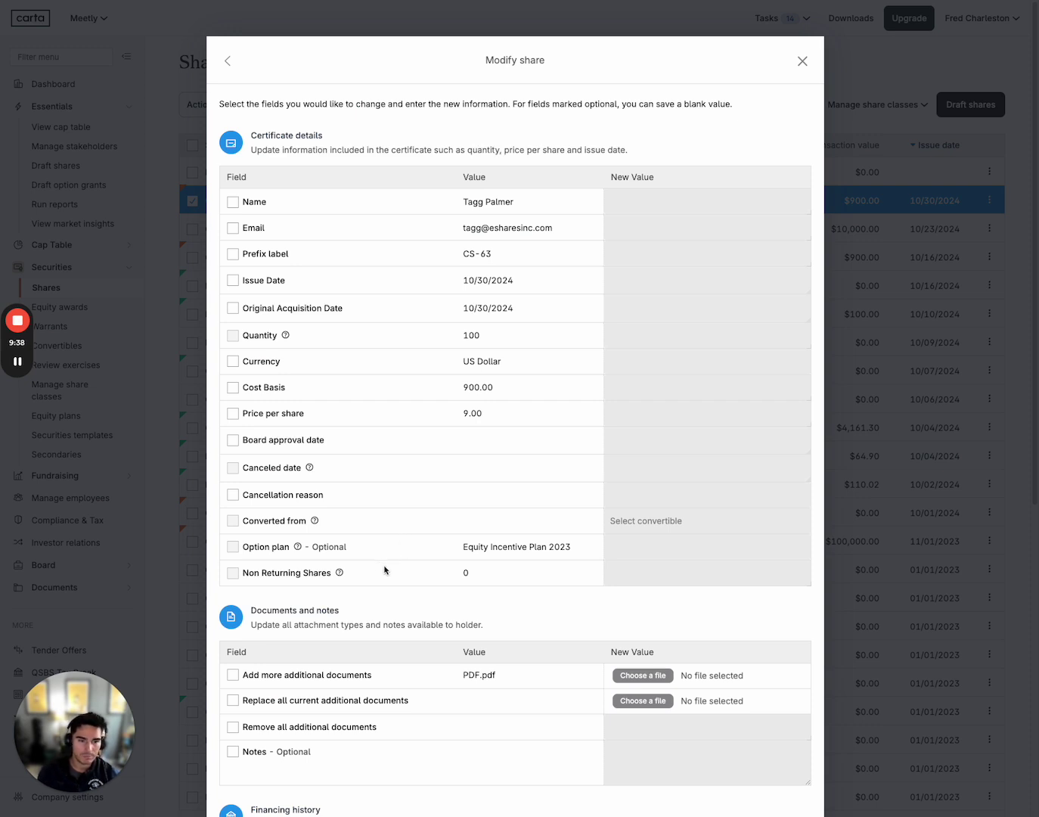
scroll(385, 569, "down", 3)
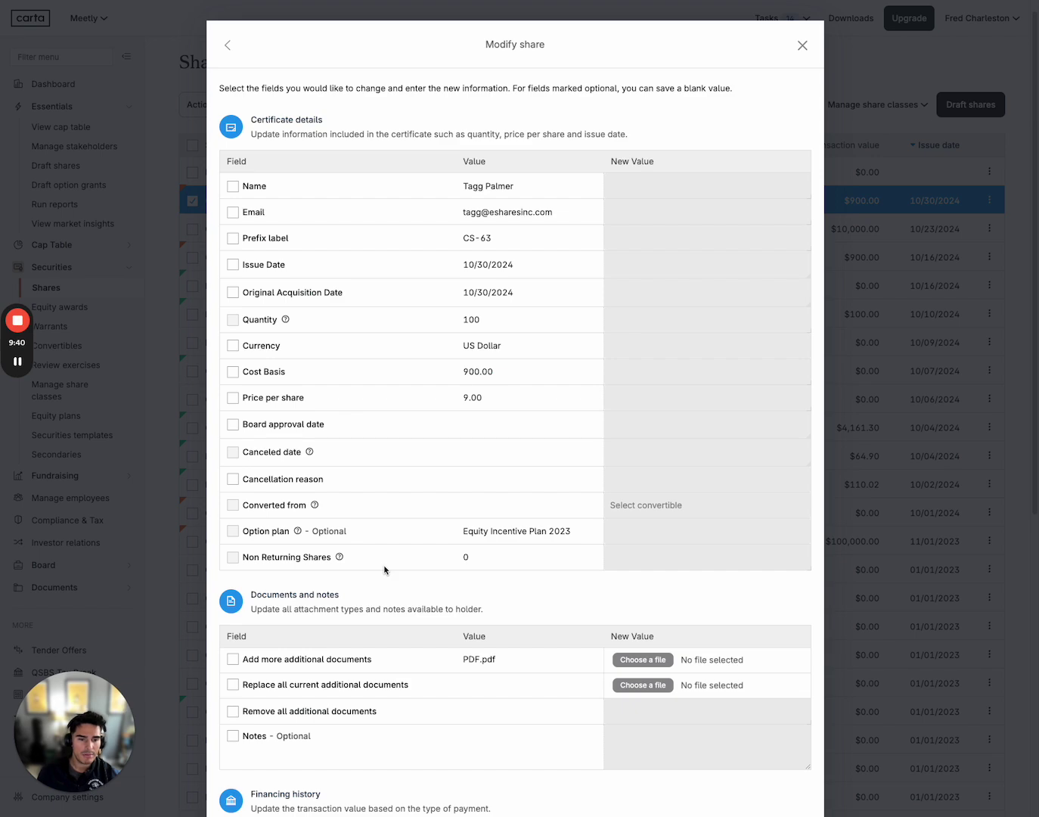
scroll(385, 569, "down", 1)
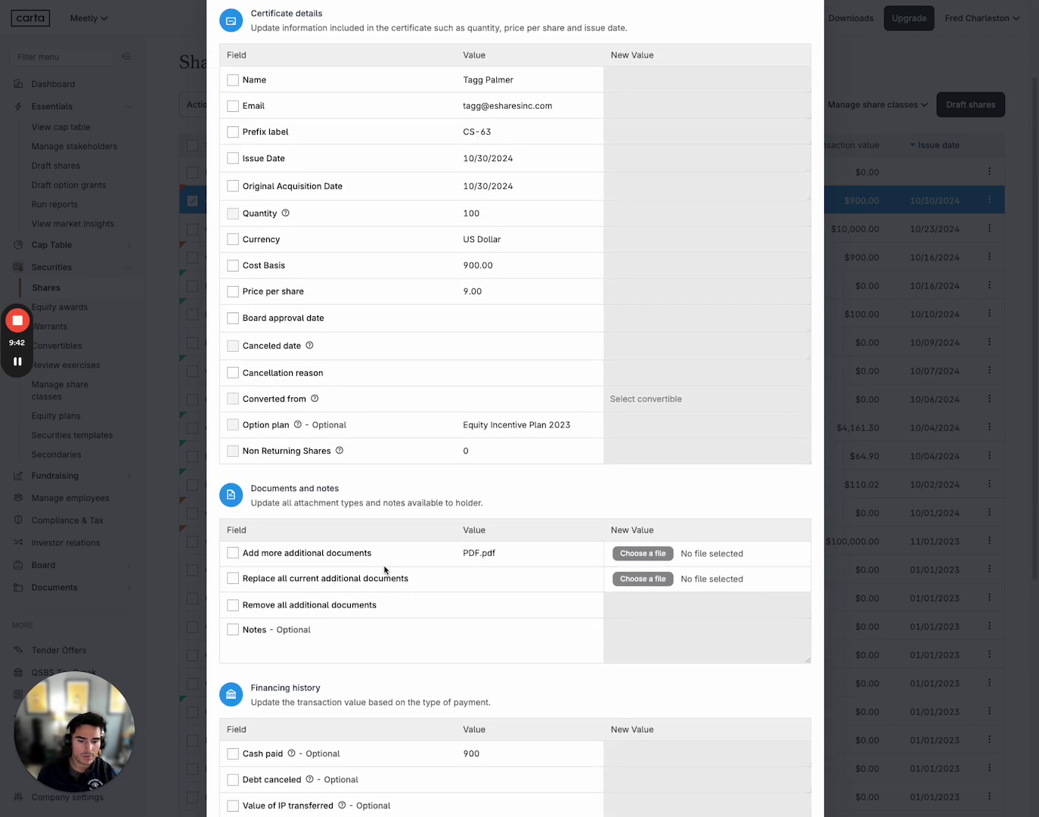
scroll(385, 569, "down", 1)
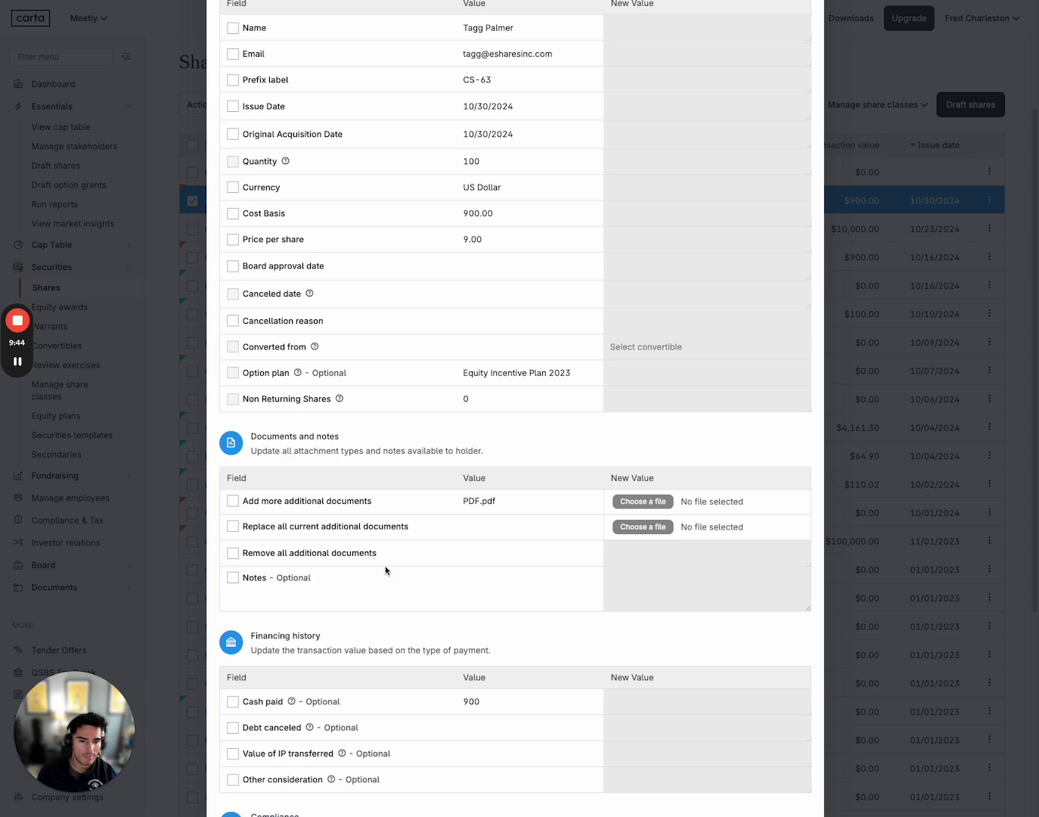
scroll(386, 570, "down", 7)
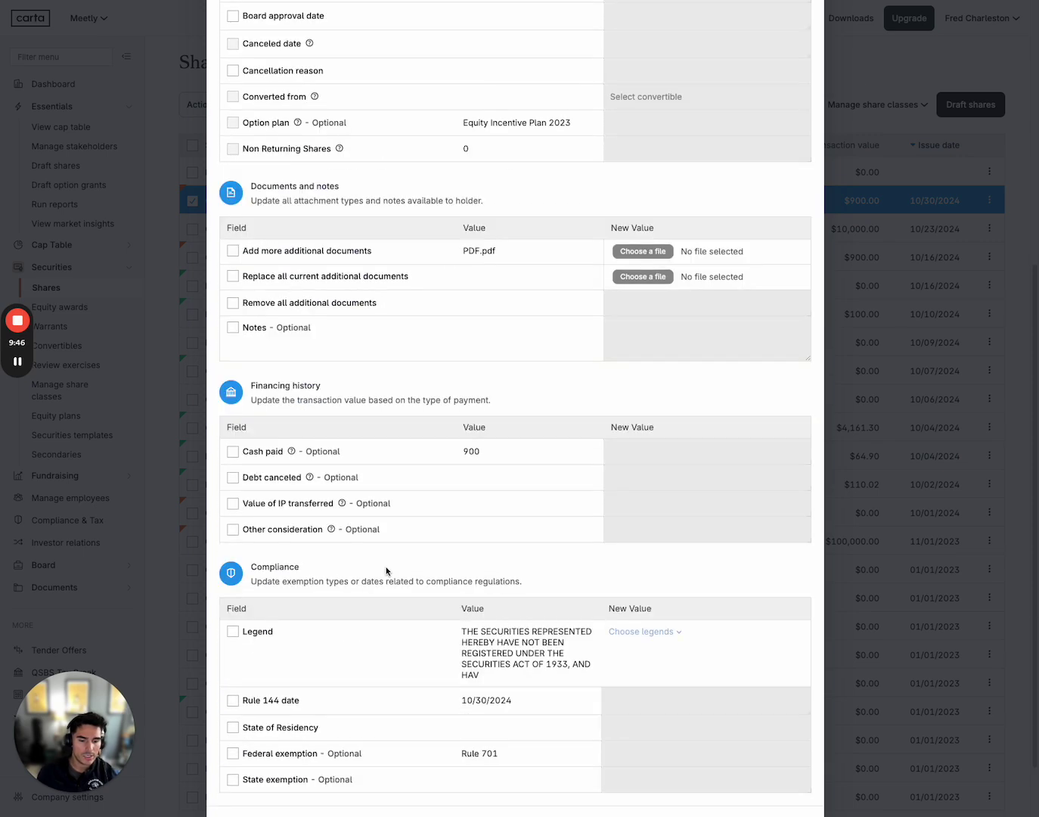
scroll(386, 571, "down", 1)
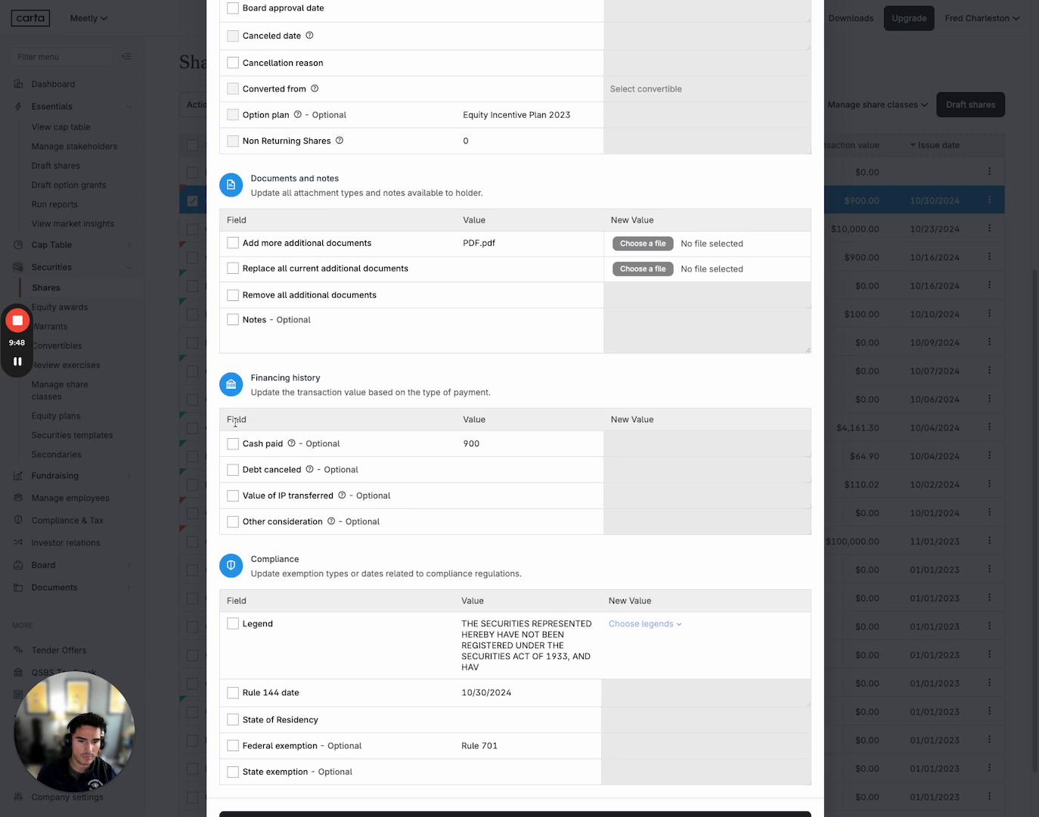
Tick Cash paid and set its new amount to 1000, replacing 900
left_click(233, 445)
left_click(631, 448)
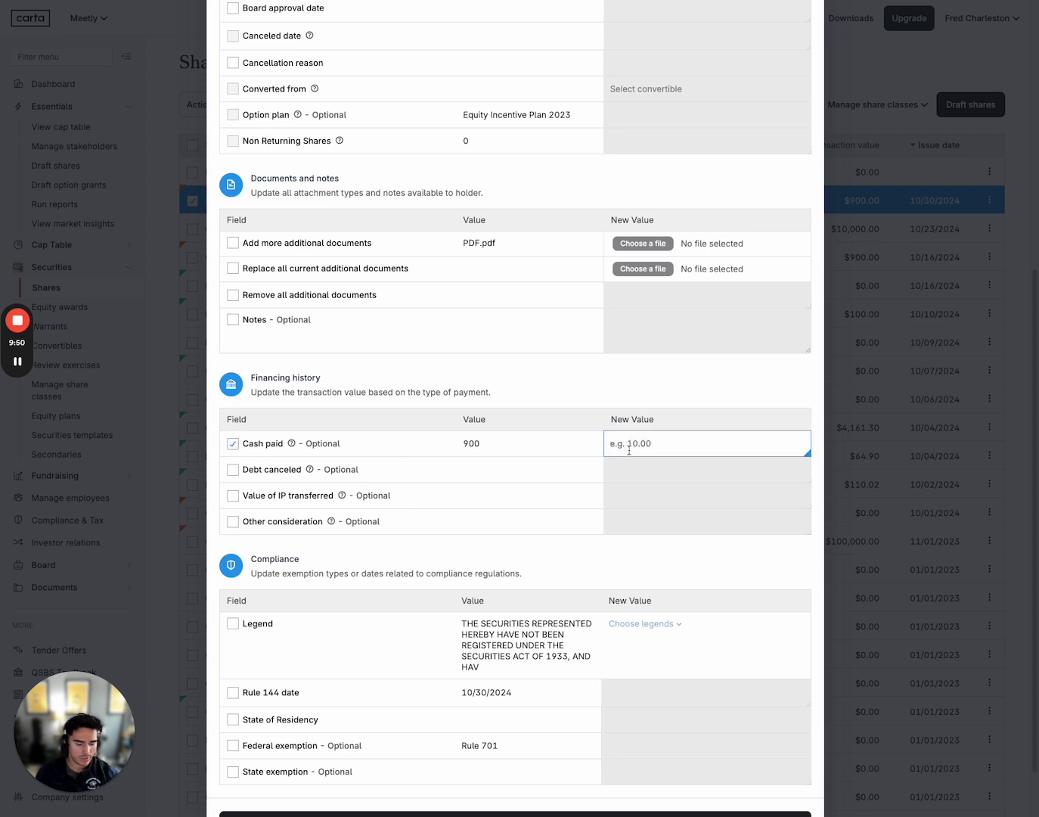
type("10000")
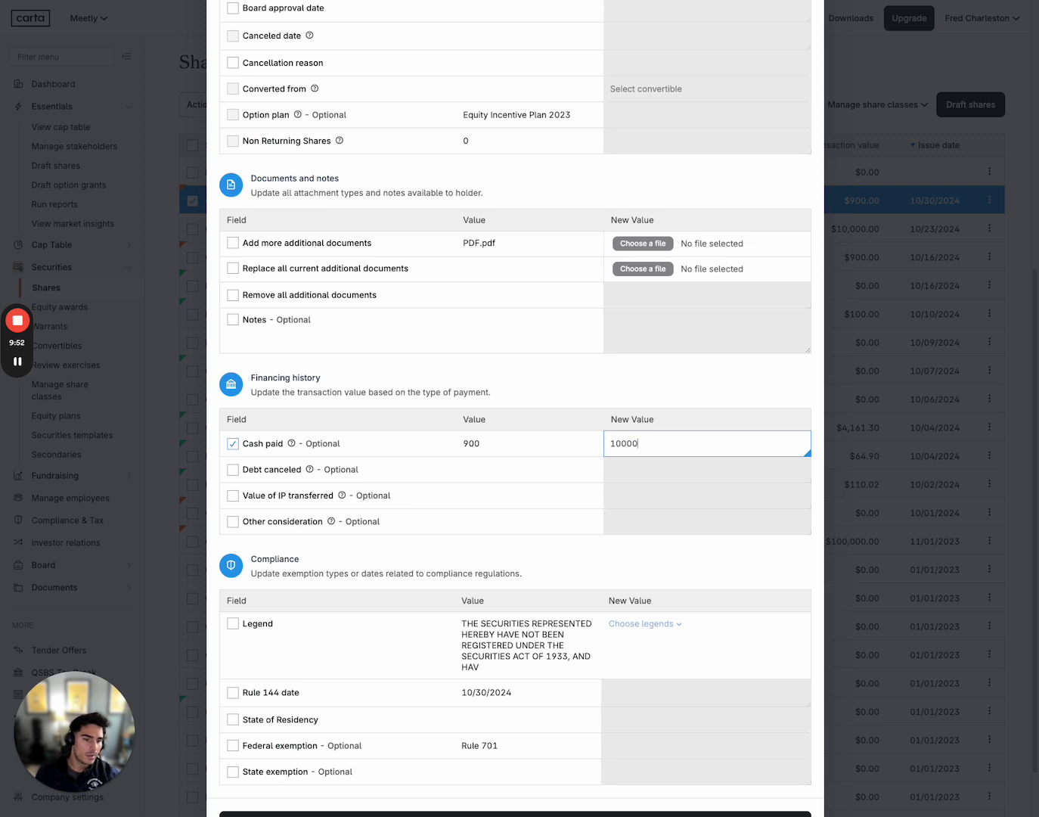
key("BackSpace")
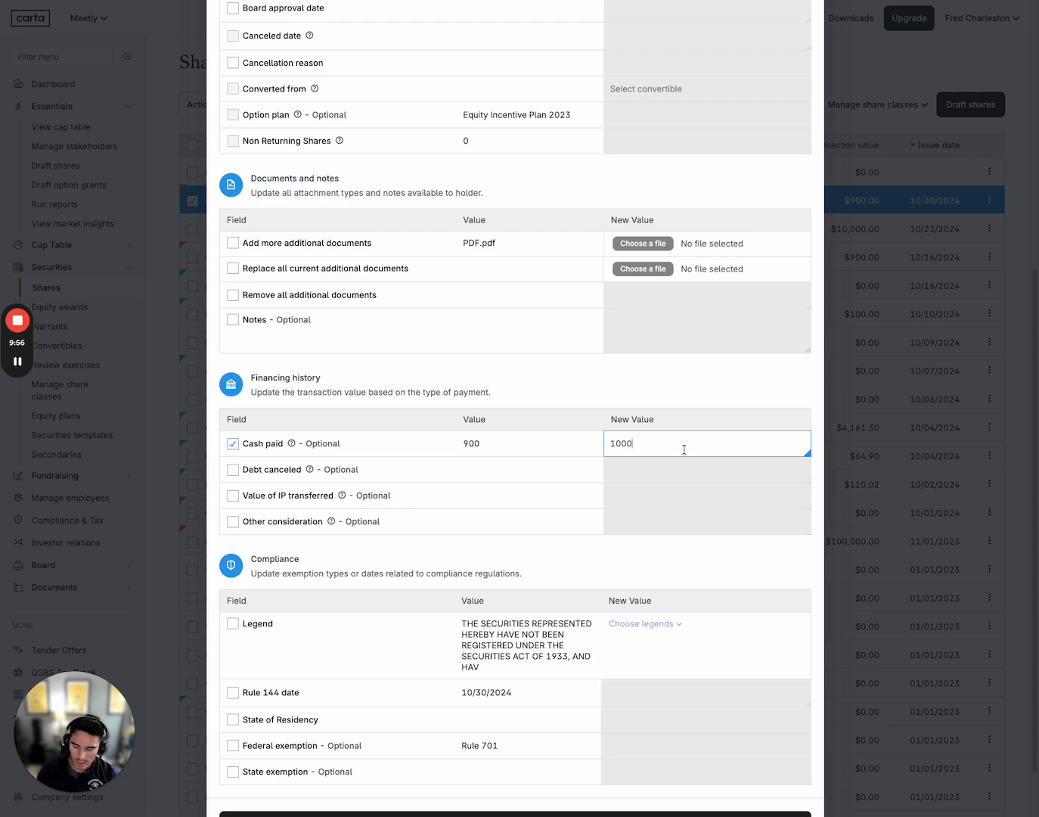
scroll(561, 568, "down", 1)
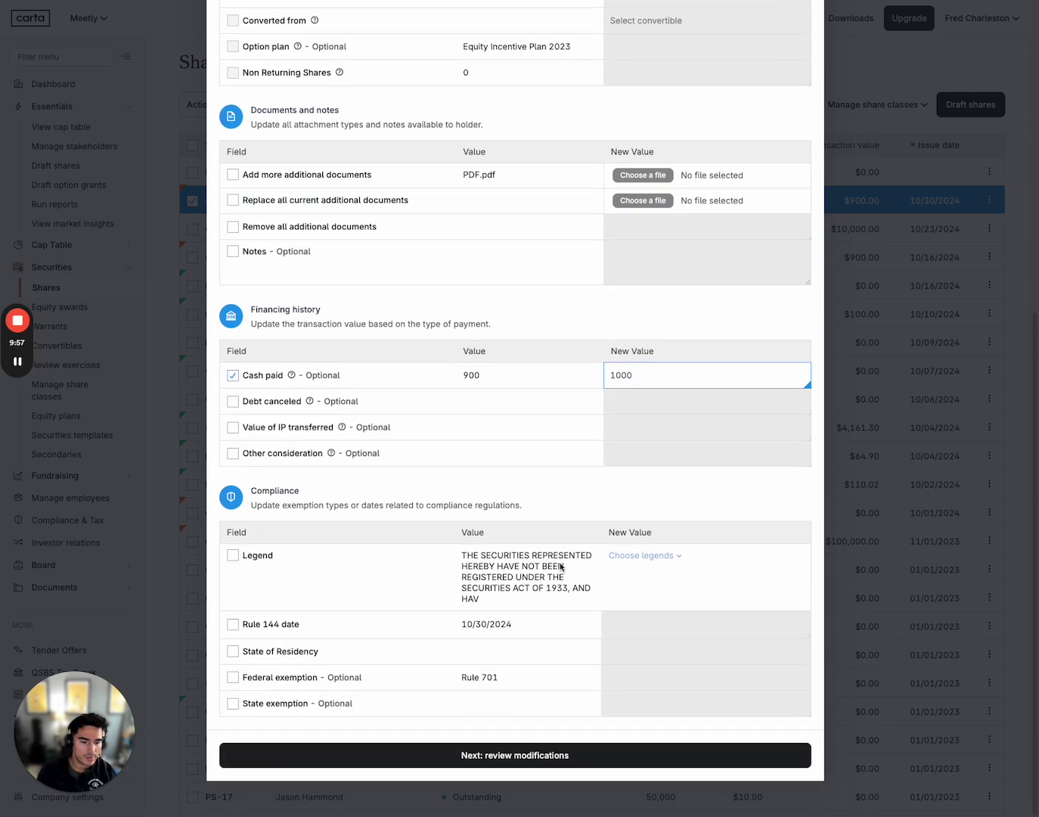
Review and apply the Cash paid change to 1000, then dismiss the company list
left_click(522, 757)
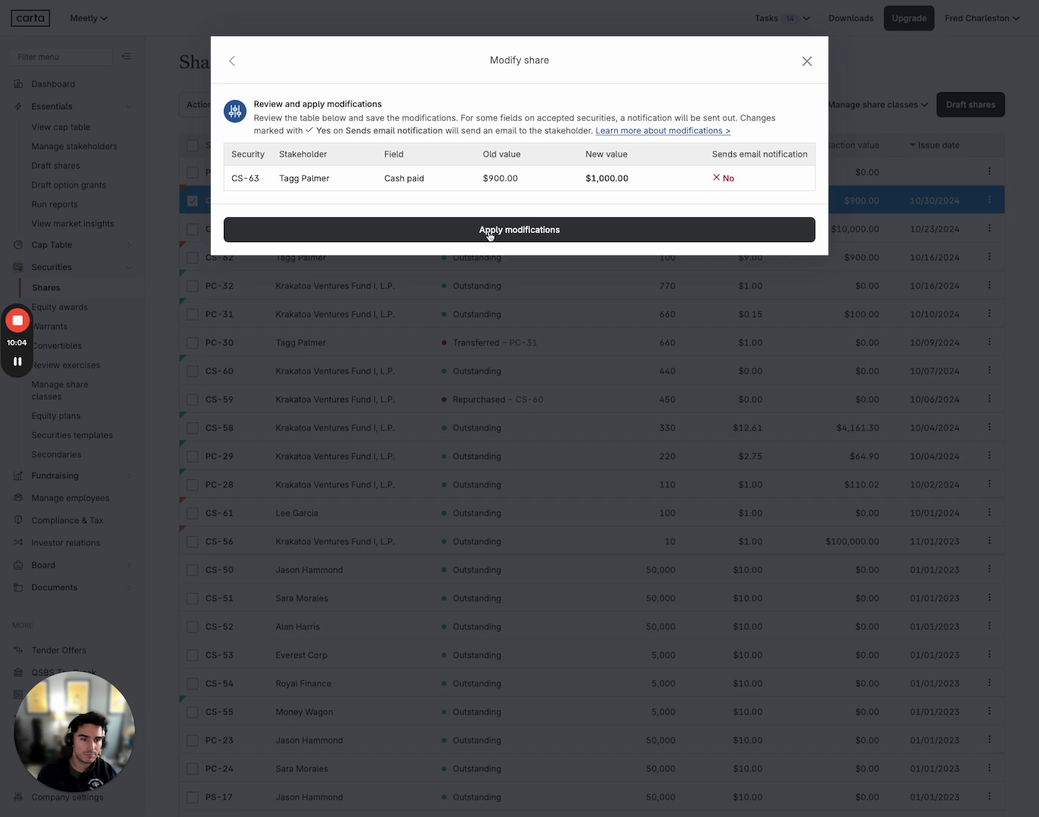
left_click(487, 236)
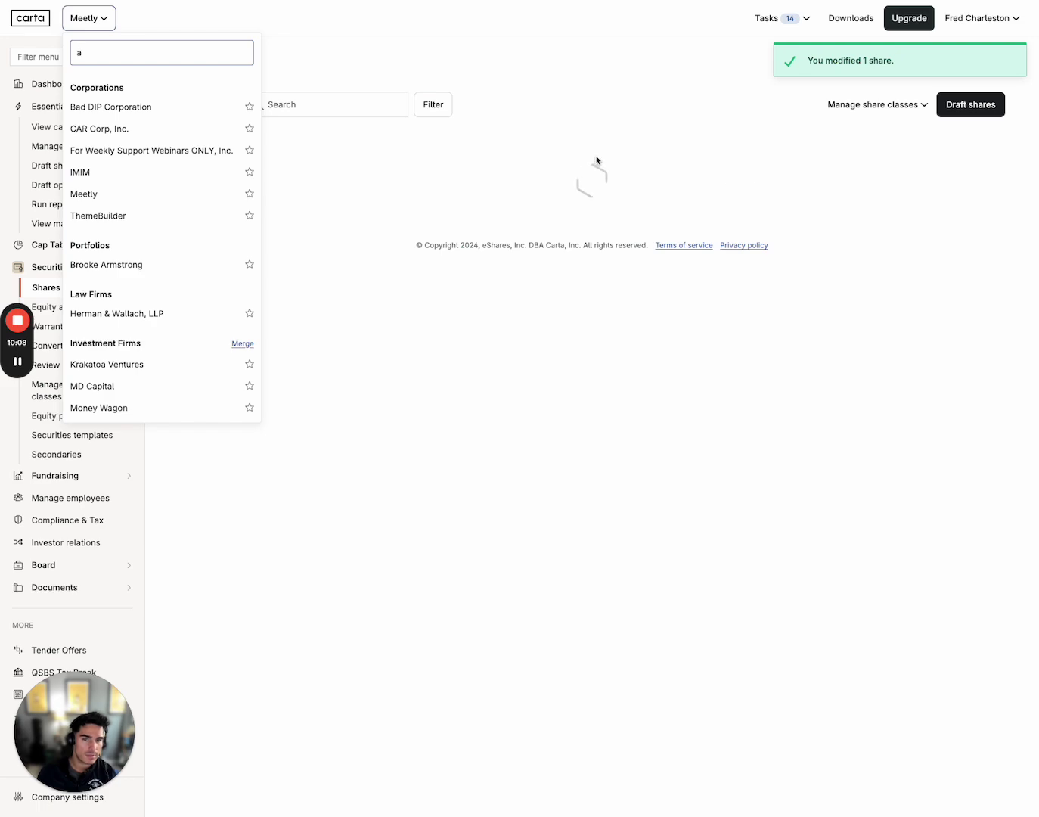
left_click(595, 158)
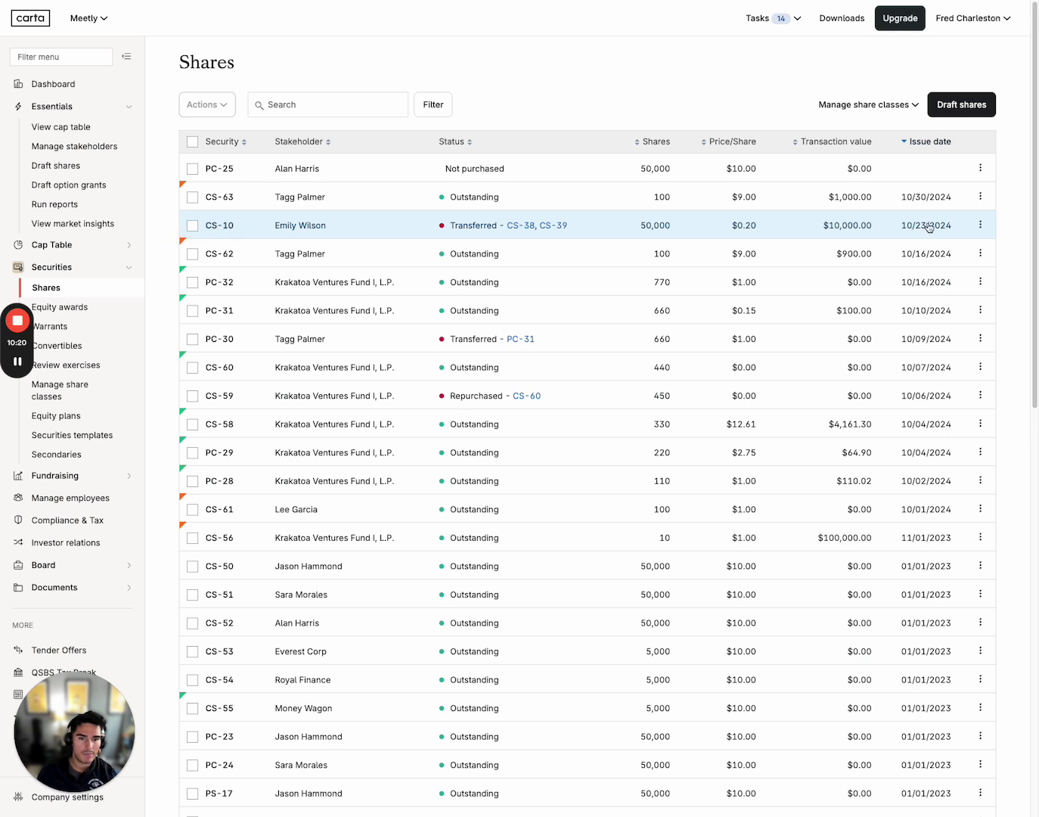
left_click(981, 197)
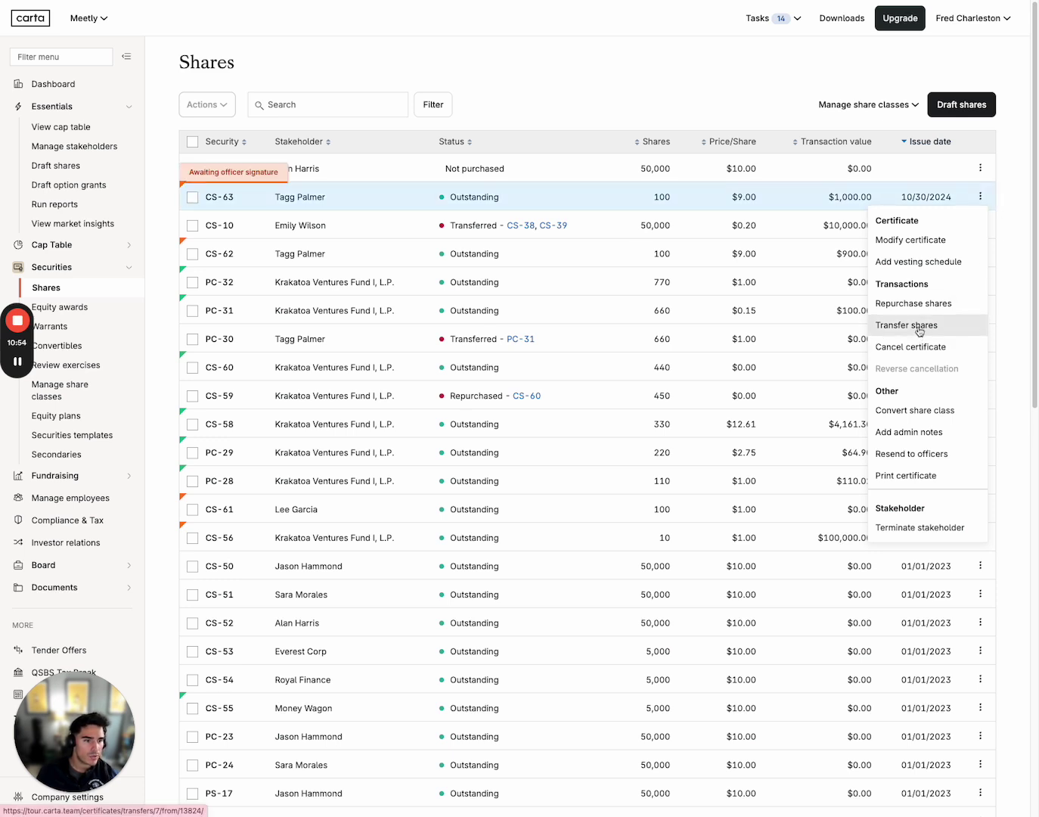
left_click(1006, 198)
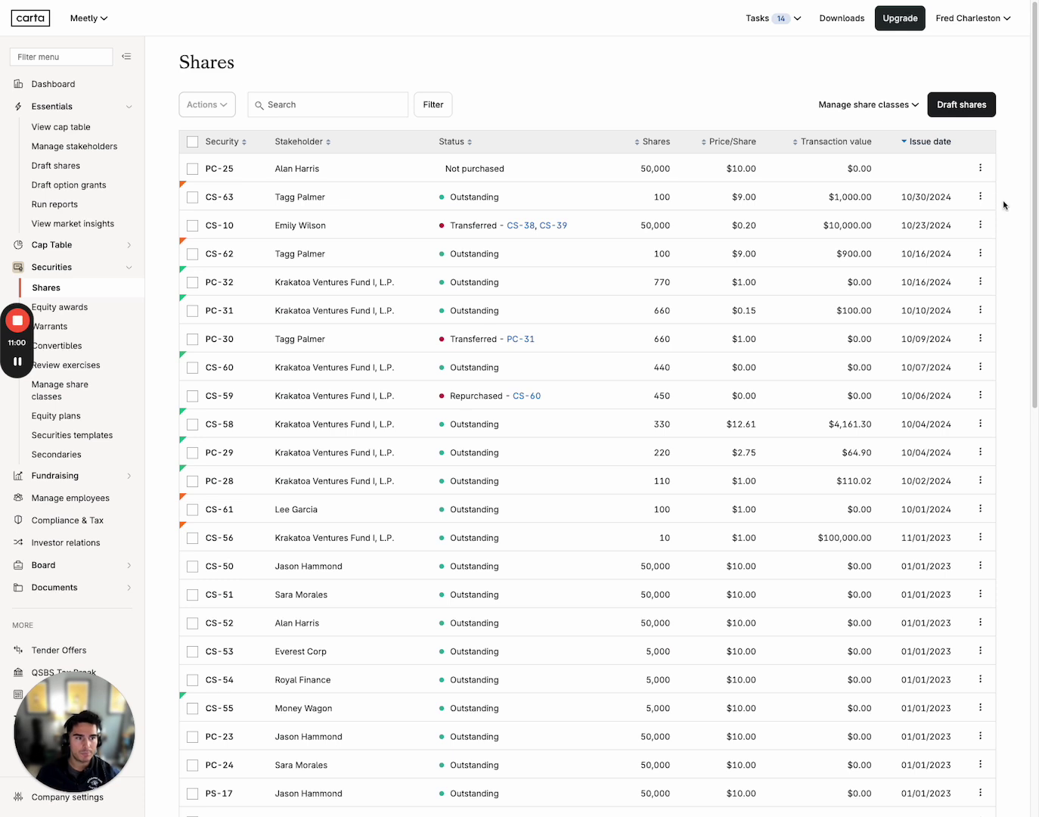
left_click(863, 105)
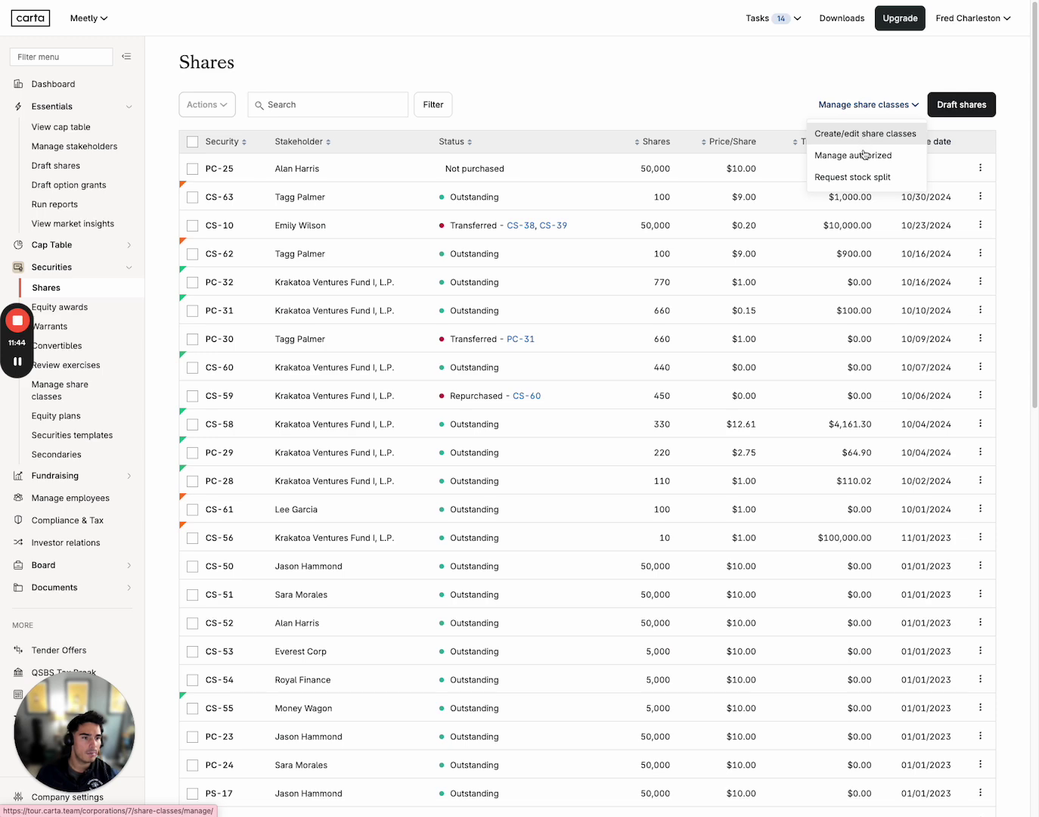
left_click(1017, 126)
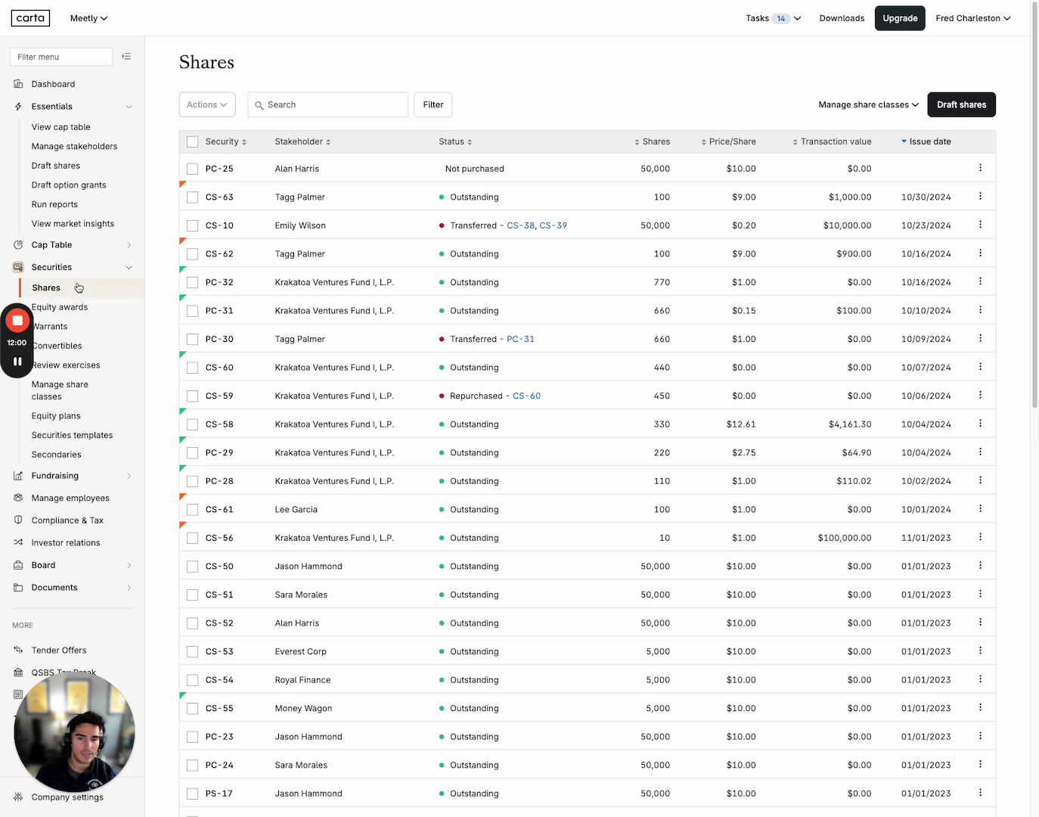
Create a new shares draft set, answering No to the new investment round question
left_click(963, 105)
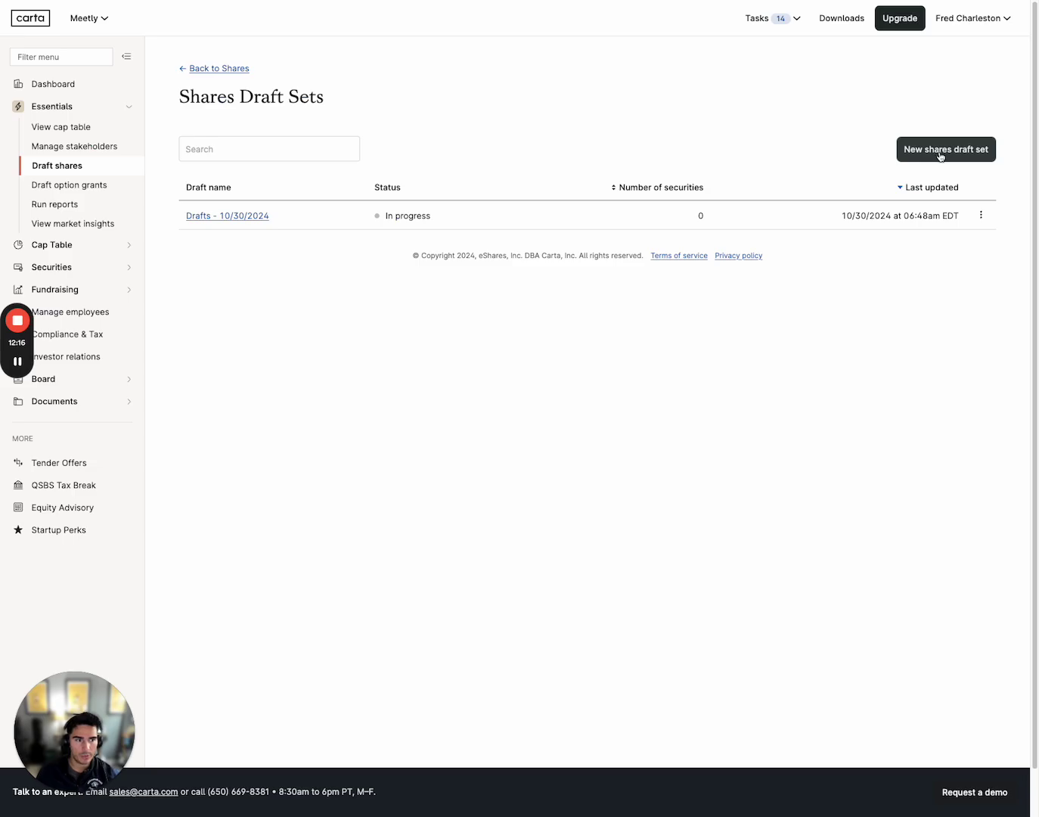
left_click(940, 155)
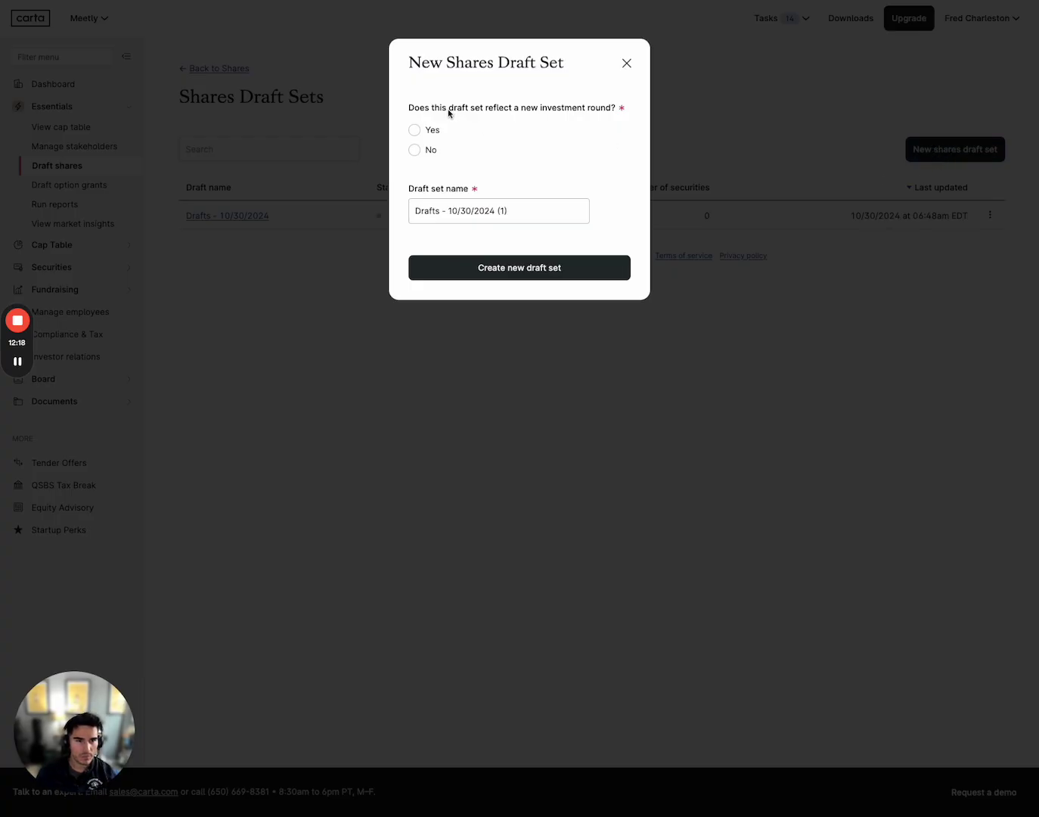
left_click_drag(448, 112, 531, 116)
left_click(536, 126)
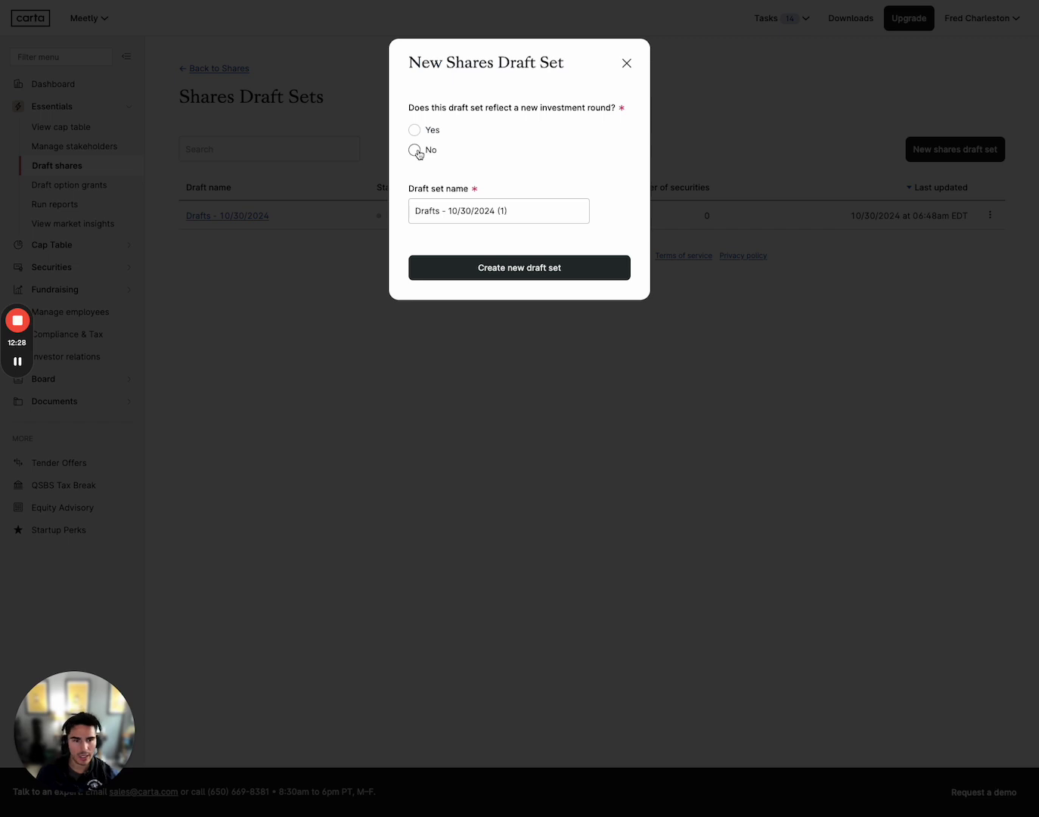
left_click(414, 150)
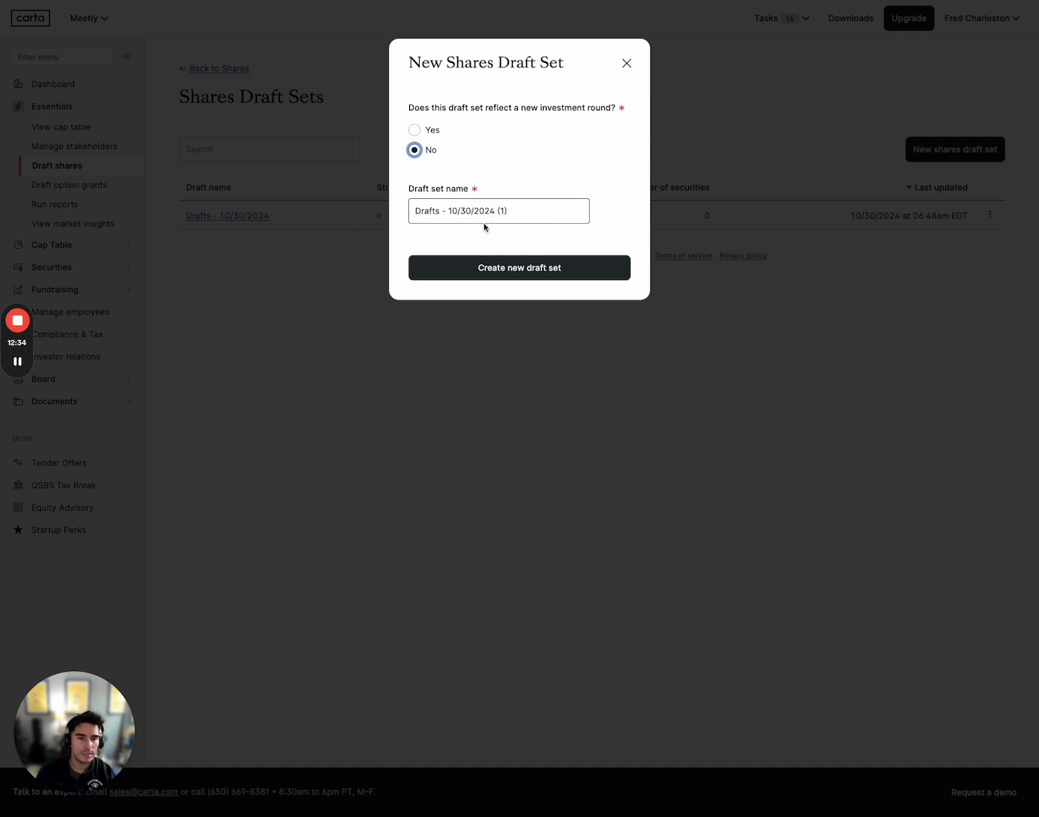
left_click(521, 270)
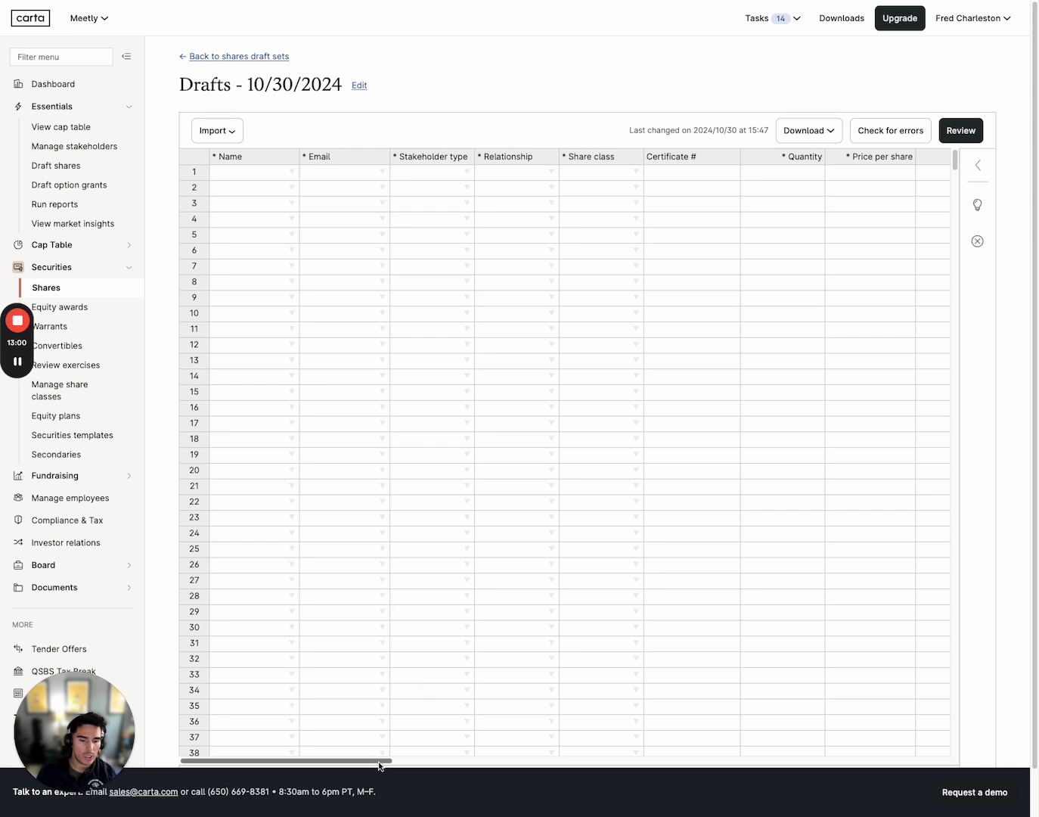
Scroll the Drafts - 10/30/2024 grid across all its columns and back to row 1's stakeholder type
left_click_drag(382, 760, 266, 755)
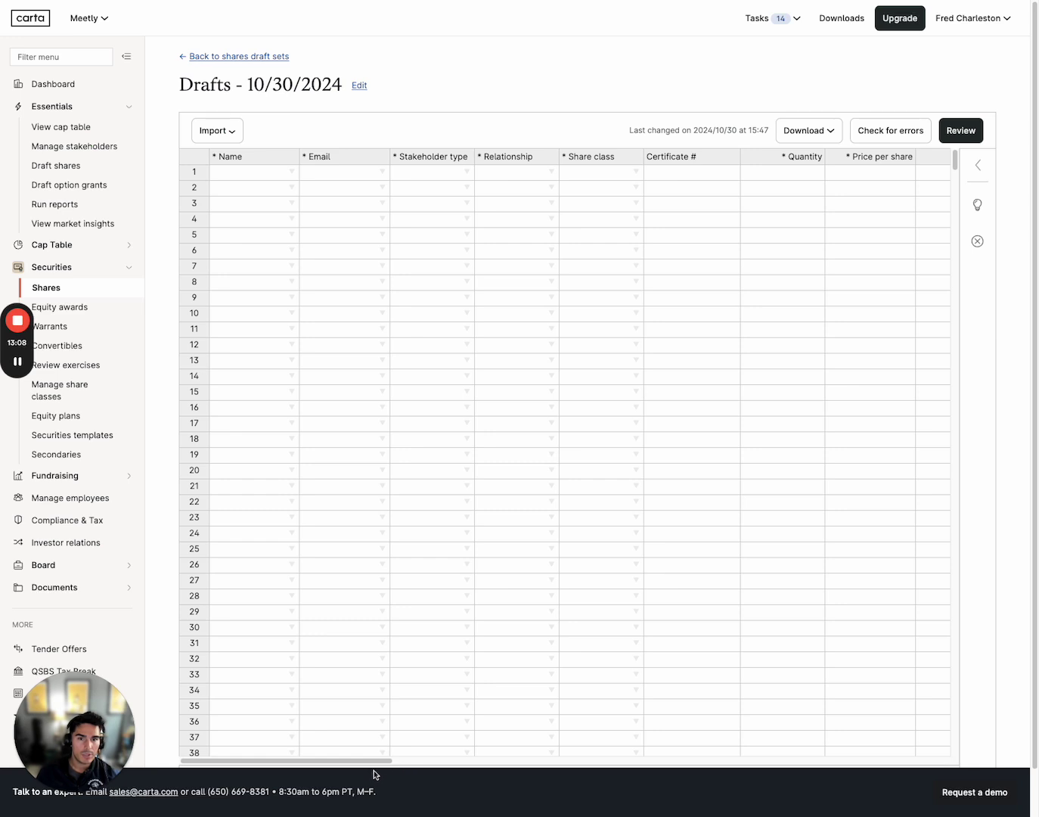
left_click_drag(348, 762, 733, 764)
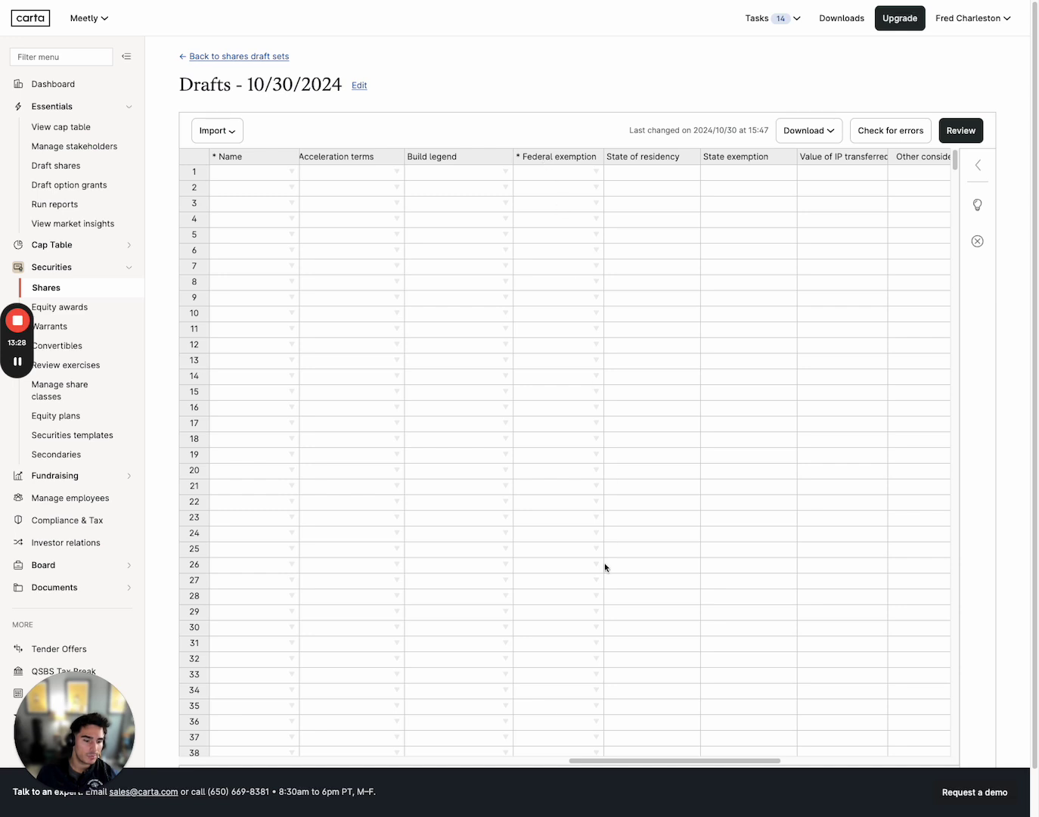
left_click_drag(616, 763, 184, 762)
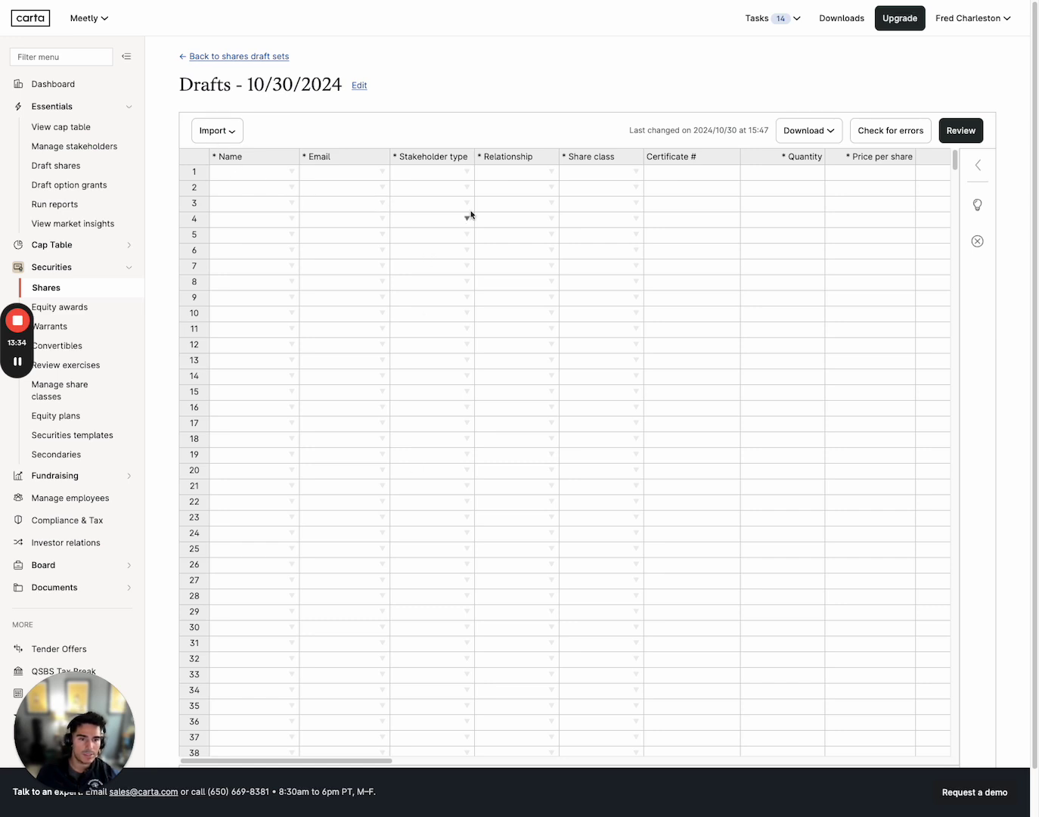
left_click(465, 172)
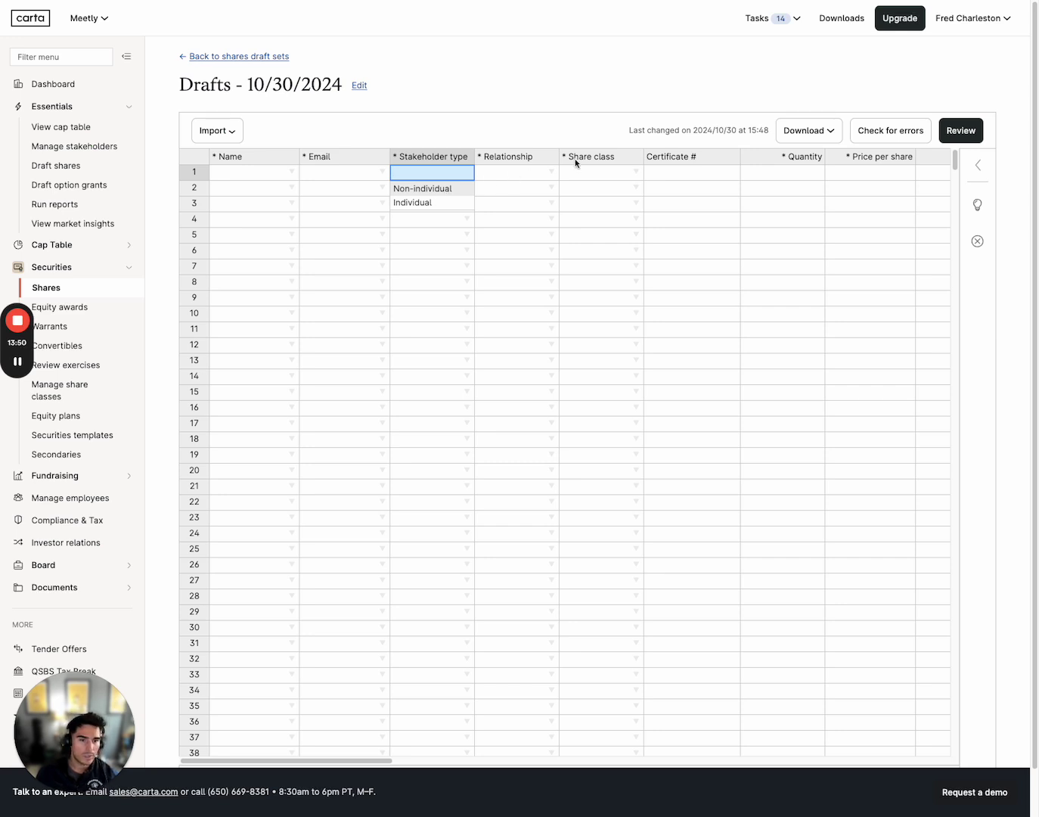
Set row 1 to a Non-individual stakeholder, Investor relationship and (CS) Common share class
left_click(554, 174)
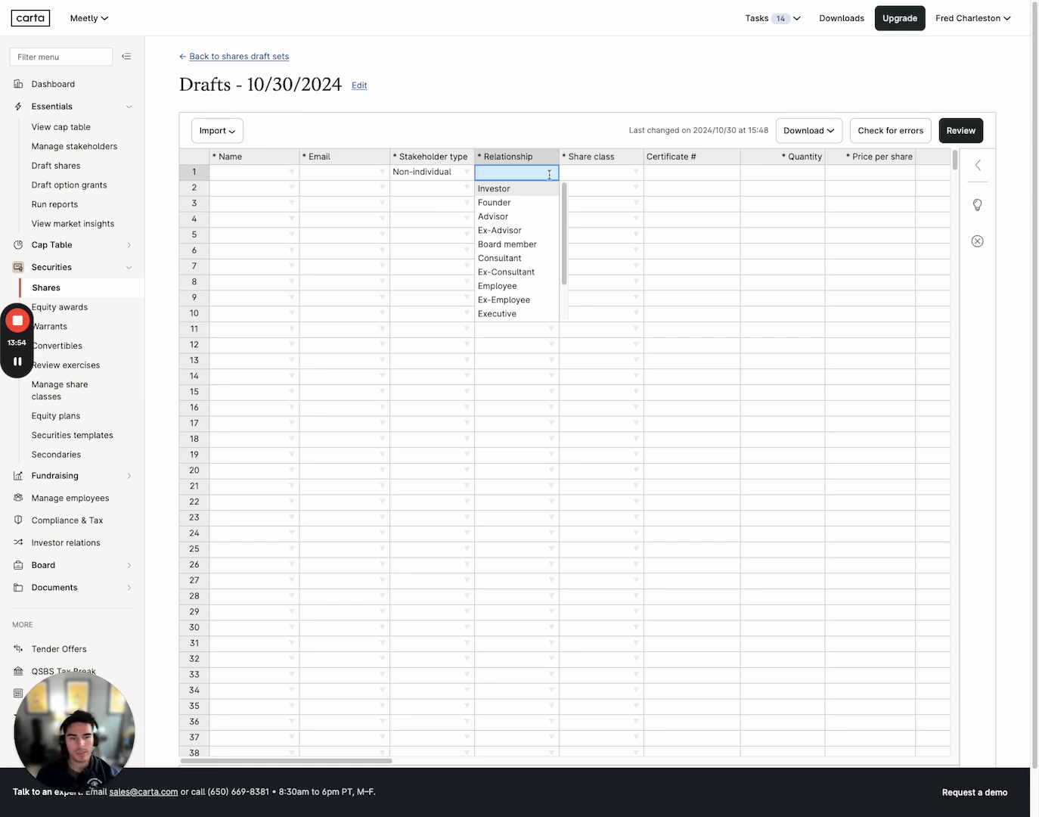
left_click(637, 175)
left_click(636, 173)
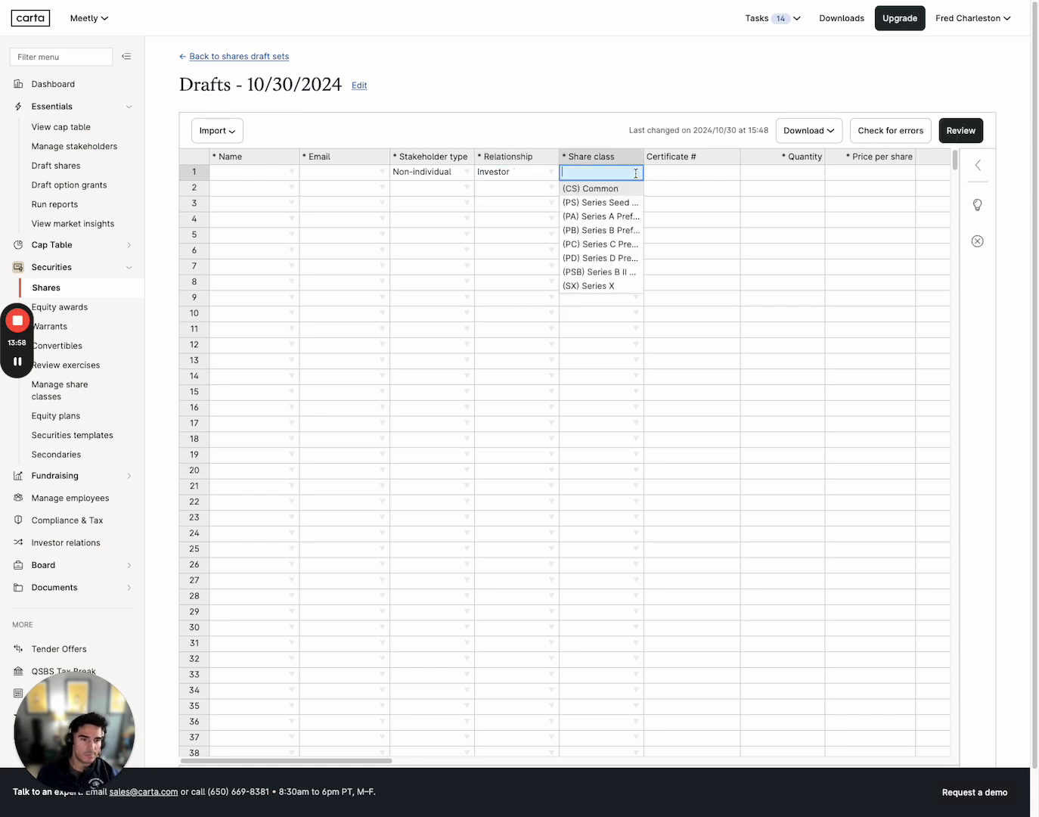
left_click(697, 172)
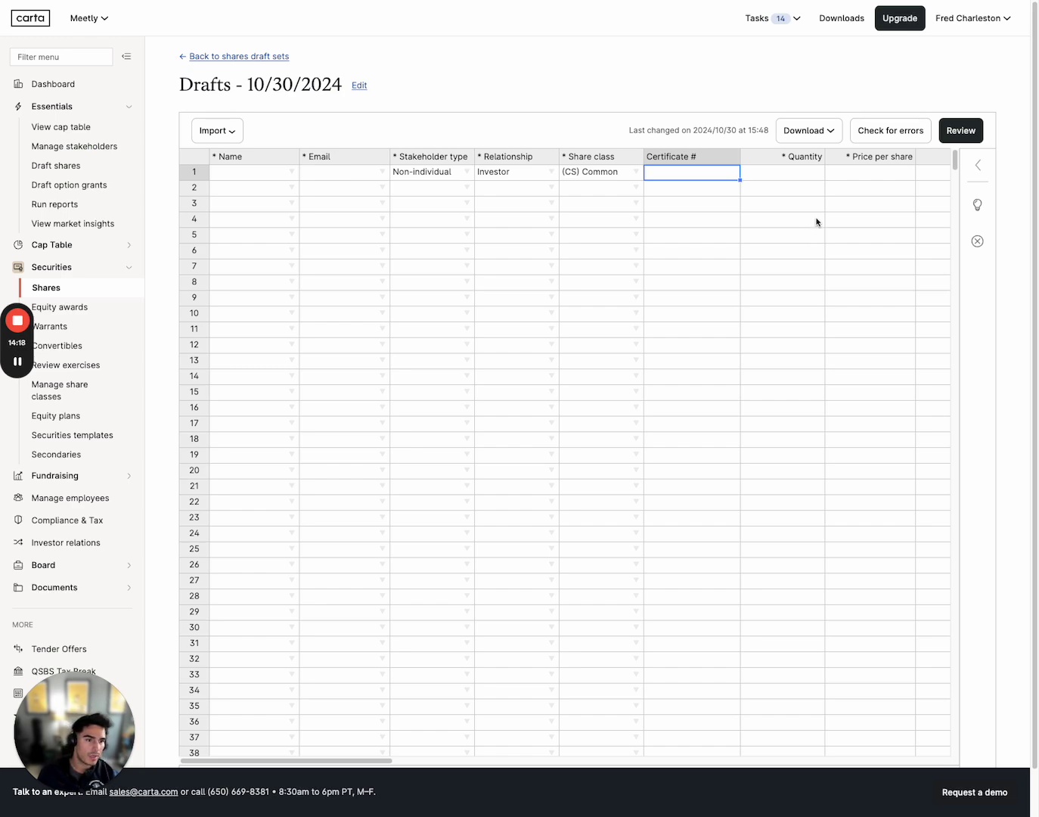
key("ctrl+Tab")
key("ctrl+shift+Tab")
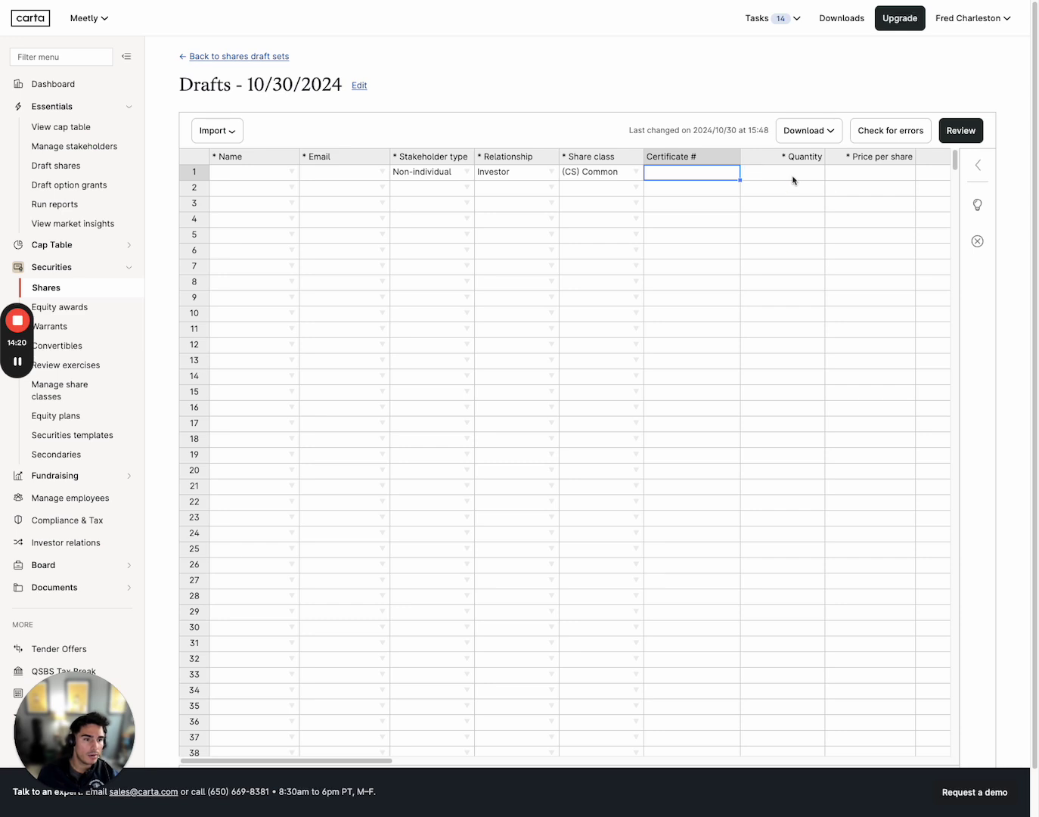
left_click(794, 174)
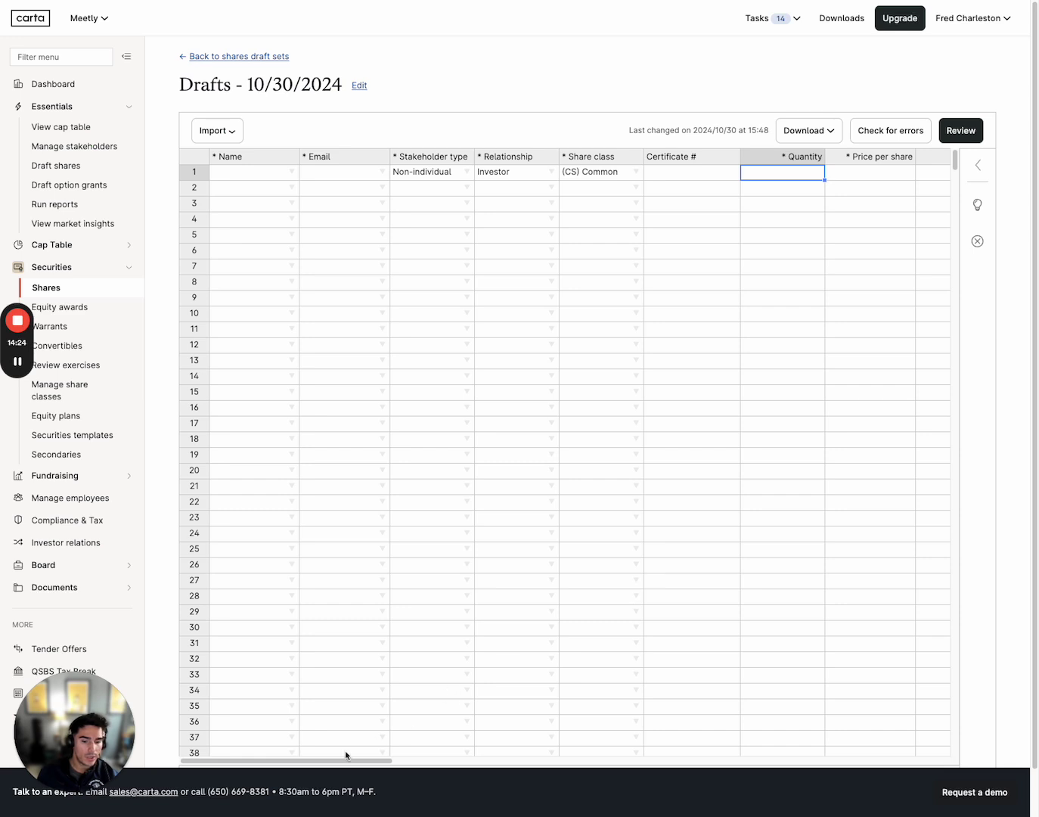
Scroll the grid right from Cash paid to Federal exemption and select row 1's Rule 144 date cell
left_click_drag(350, 759, 486, 772)
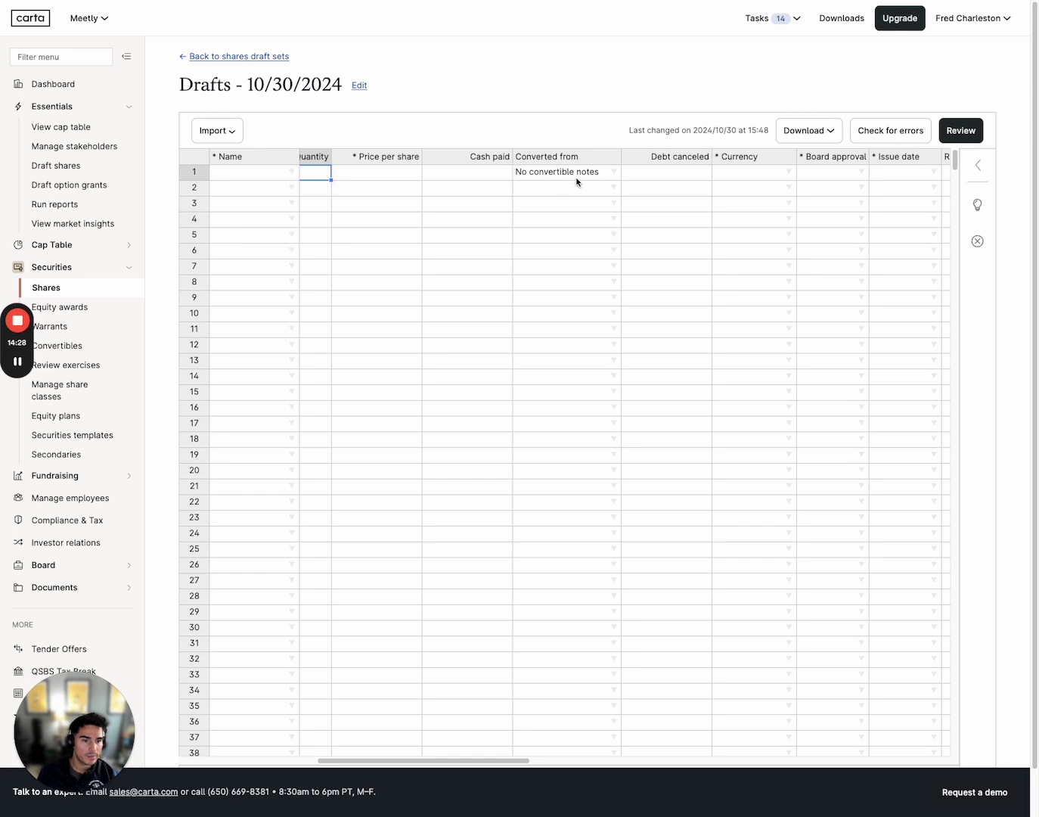
left_click_drag(425, 761, 470, 764)
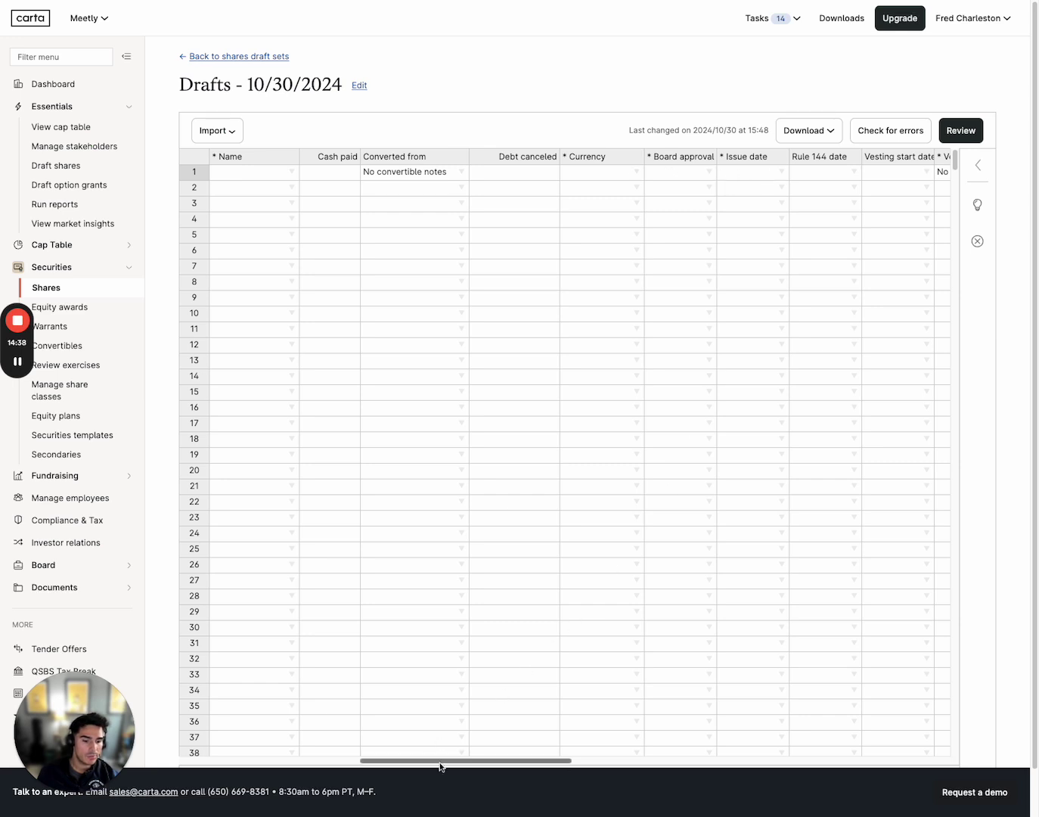
left_click_drag(441, 765, 561, 763)
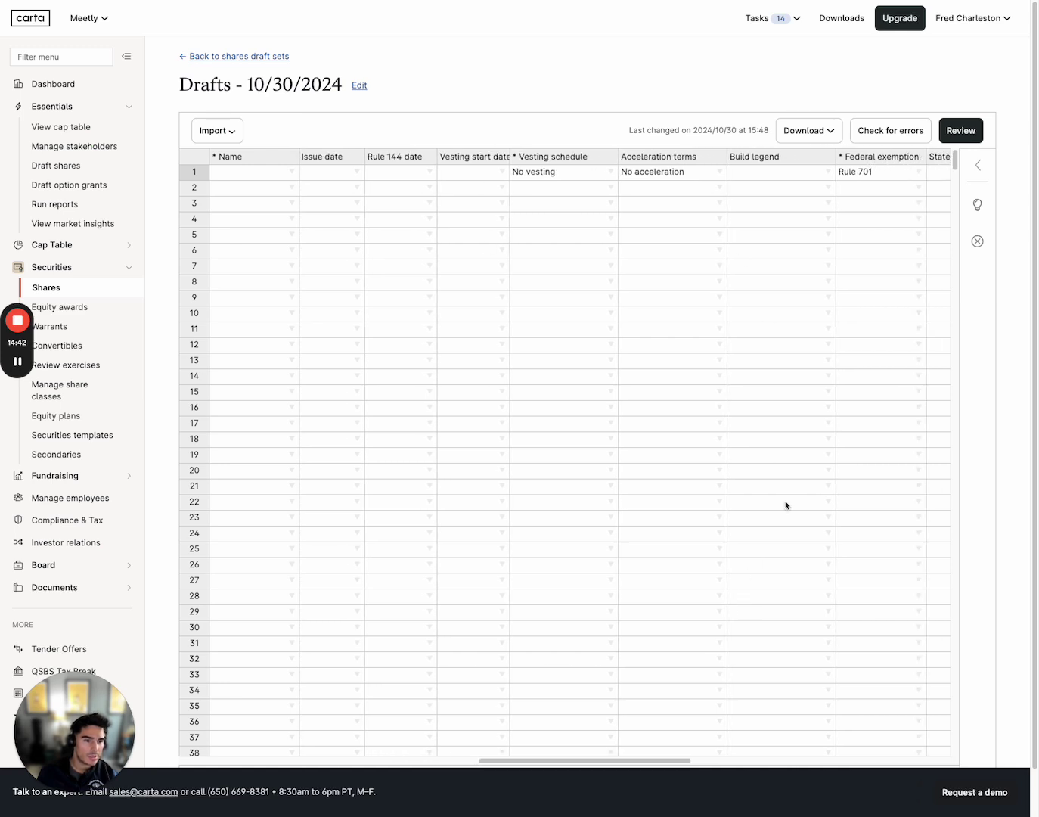
left_click_drag(656, 761, 660, 763)
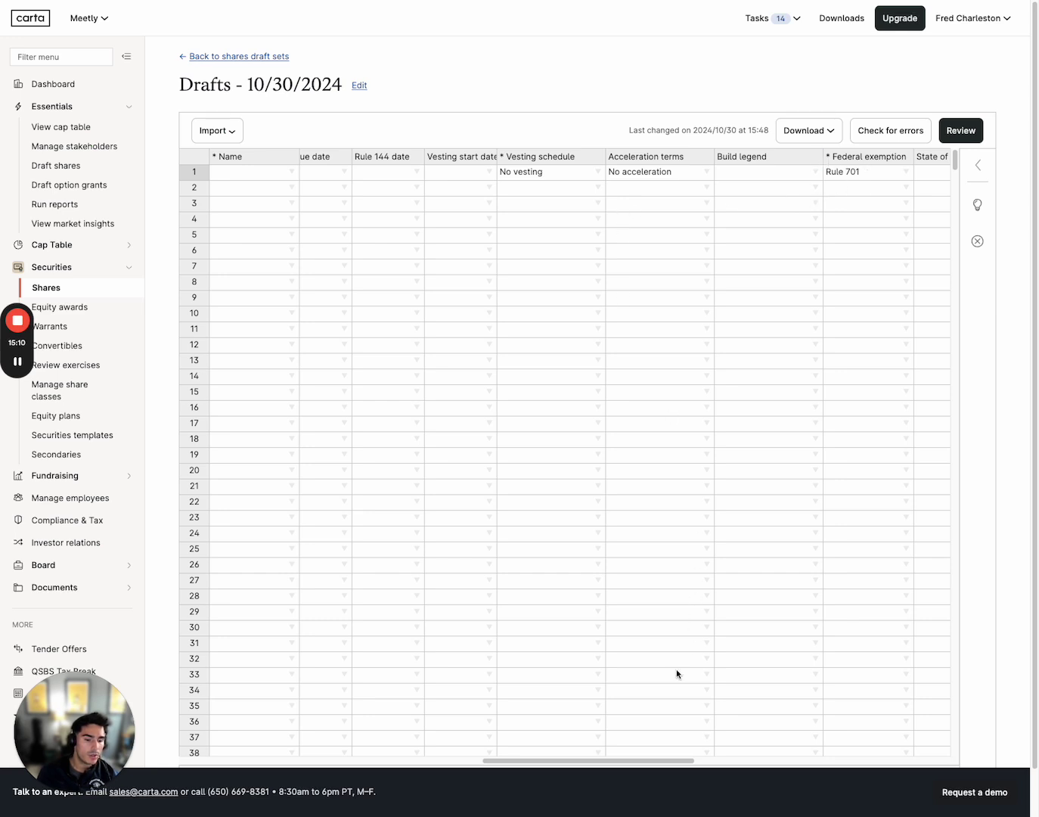
left_click_drag(647, 761, 636, 763)
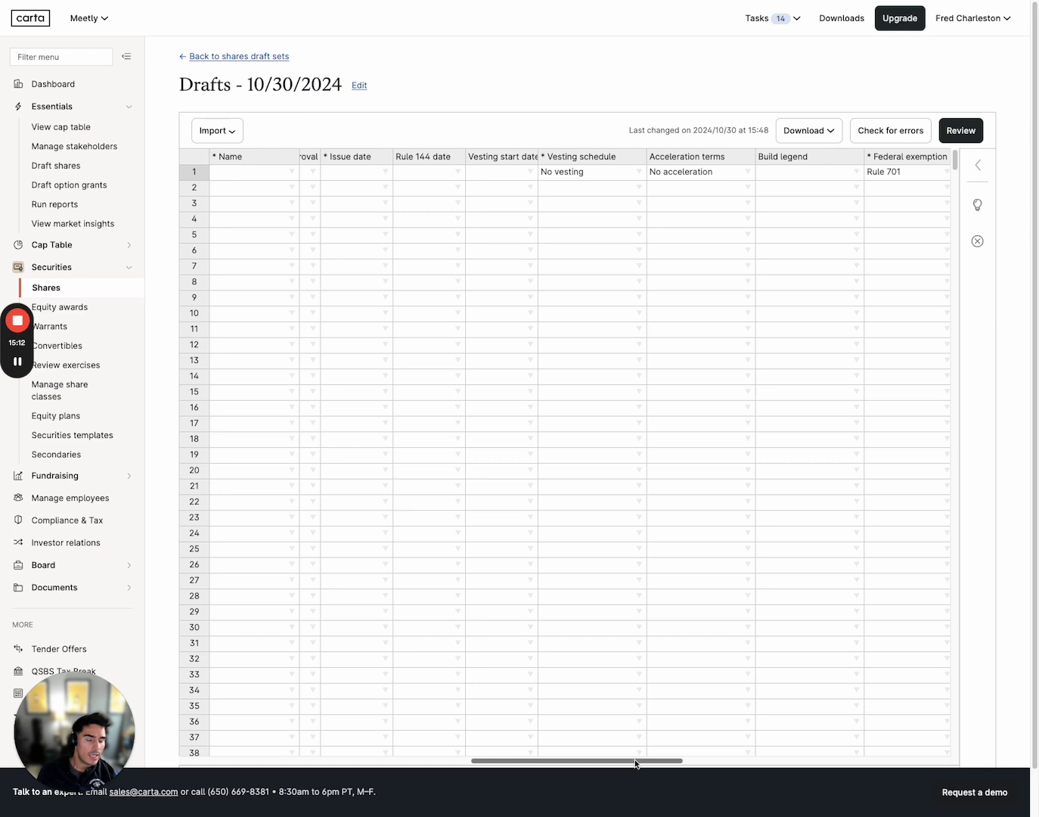
left_click(425, 176)
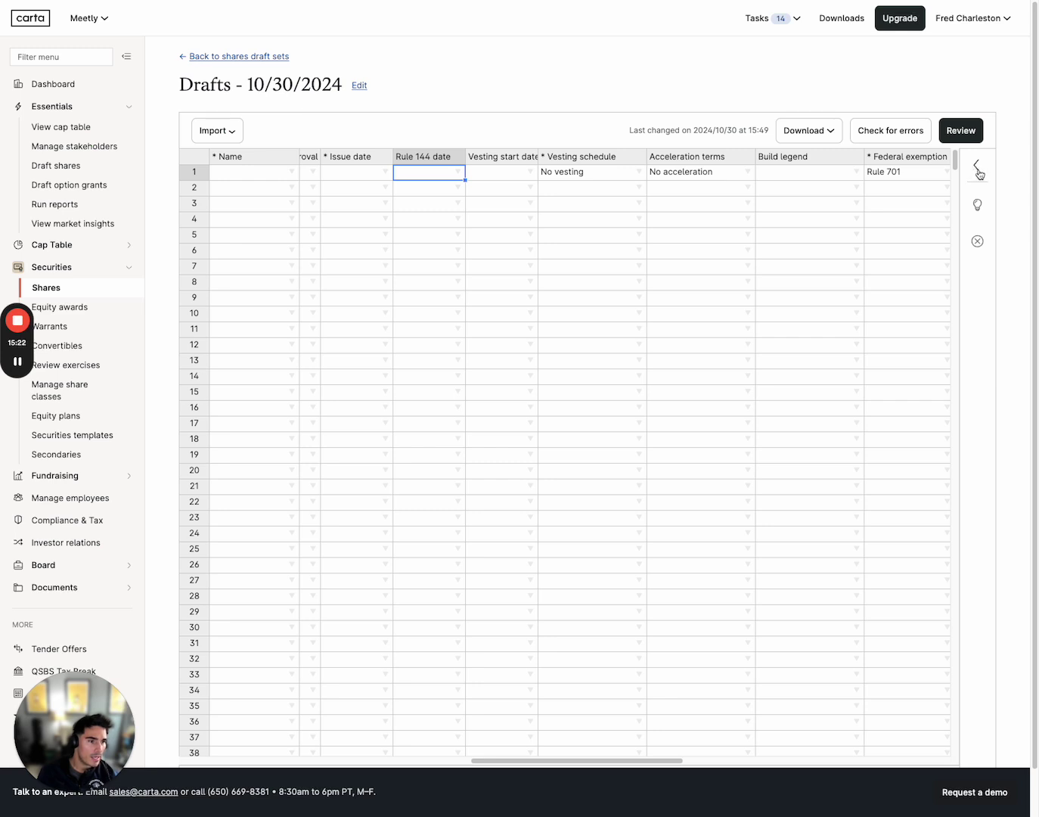
left_click(978, 167)
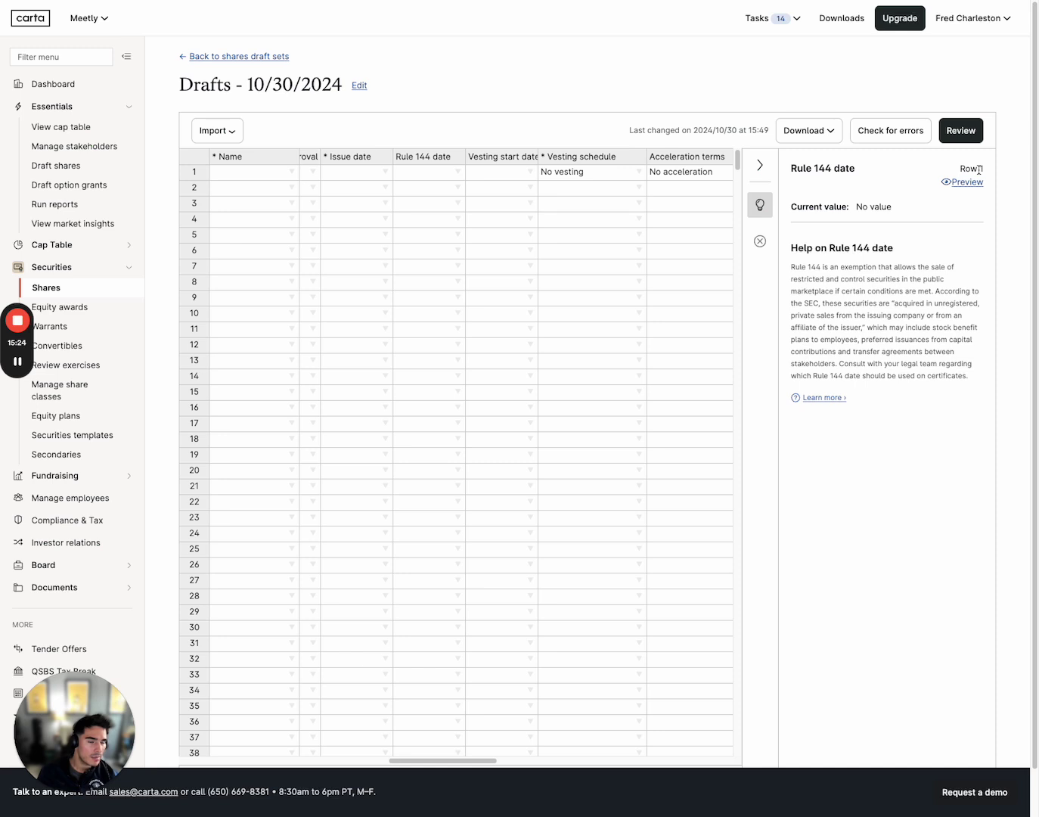
left_click(423, 180)
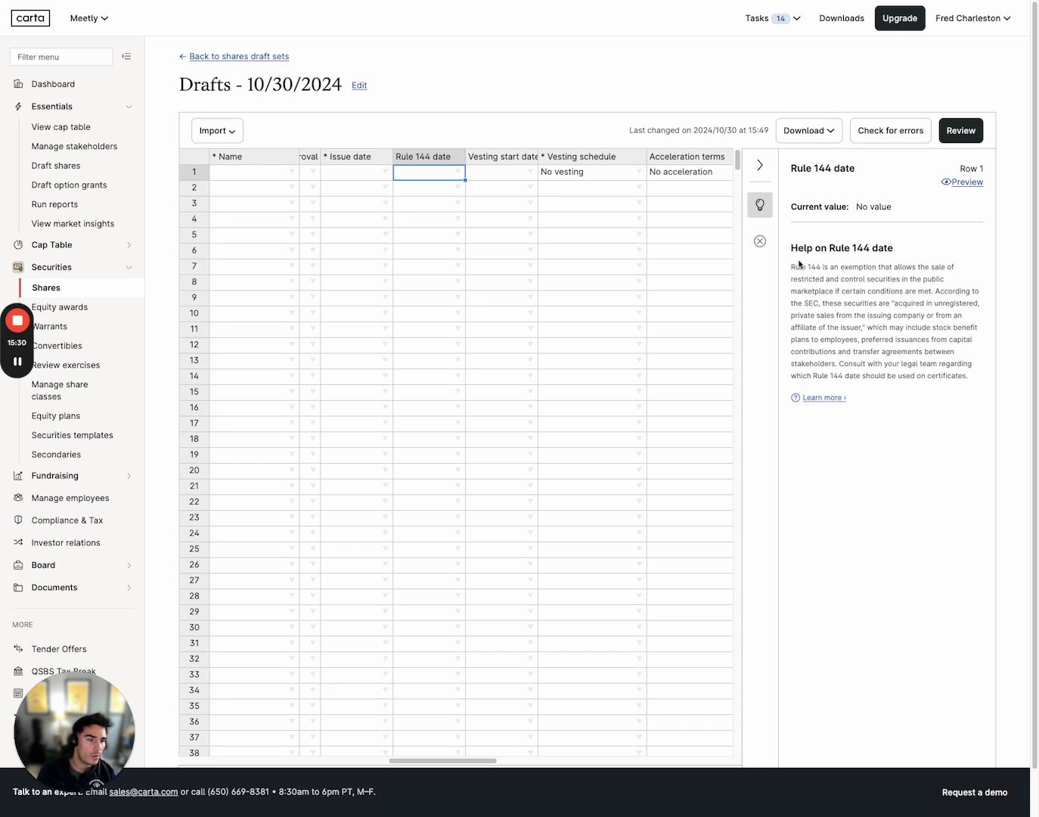
left_click_drag(802, 247, 863, 260)
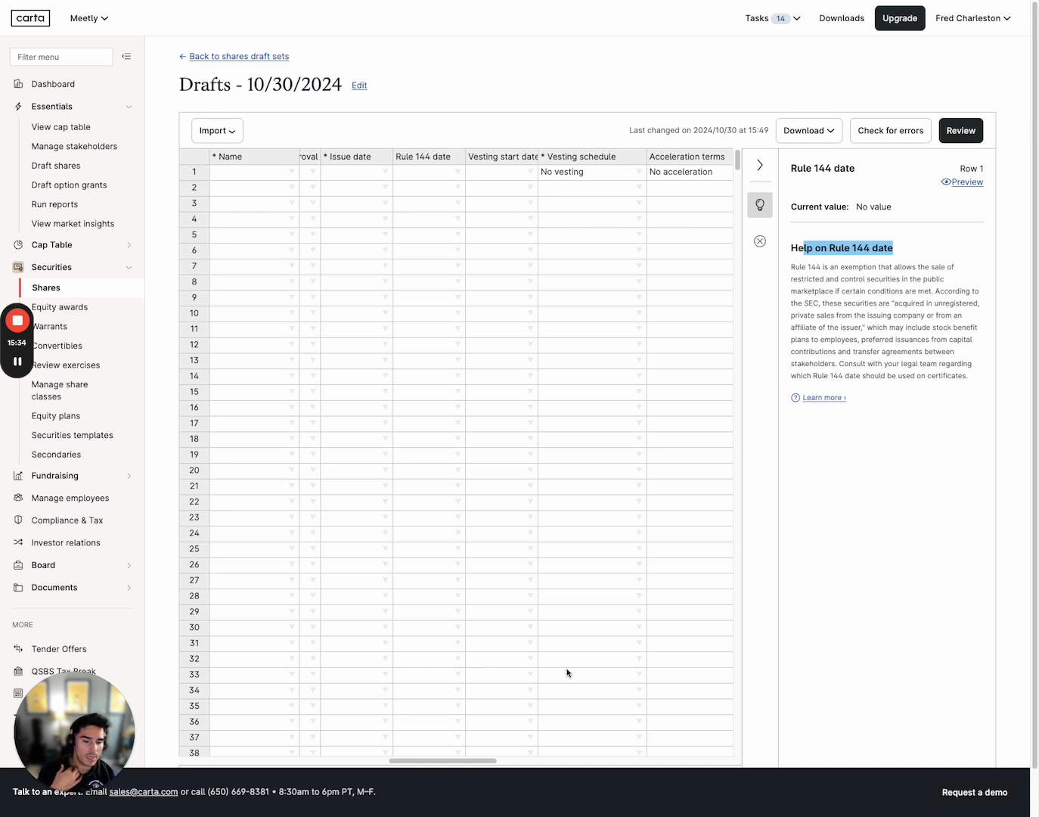
left_click_drag(479, 760, 562, 761)
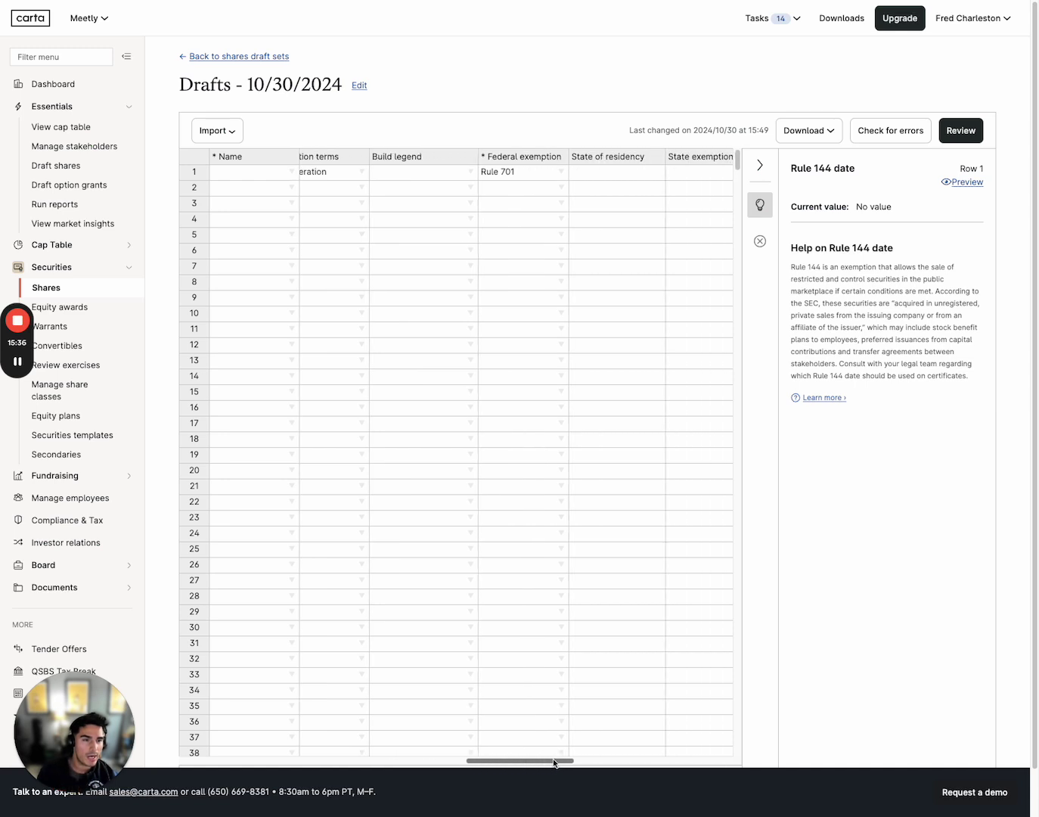
left_click(524, 178)
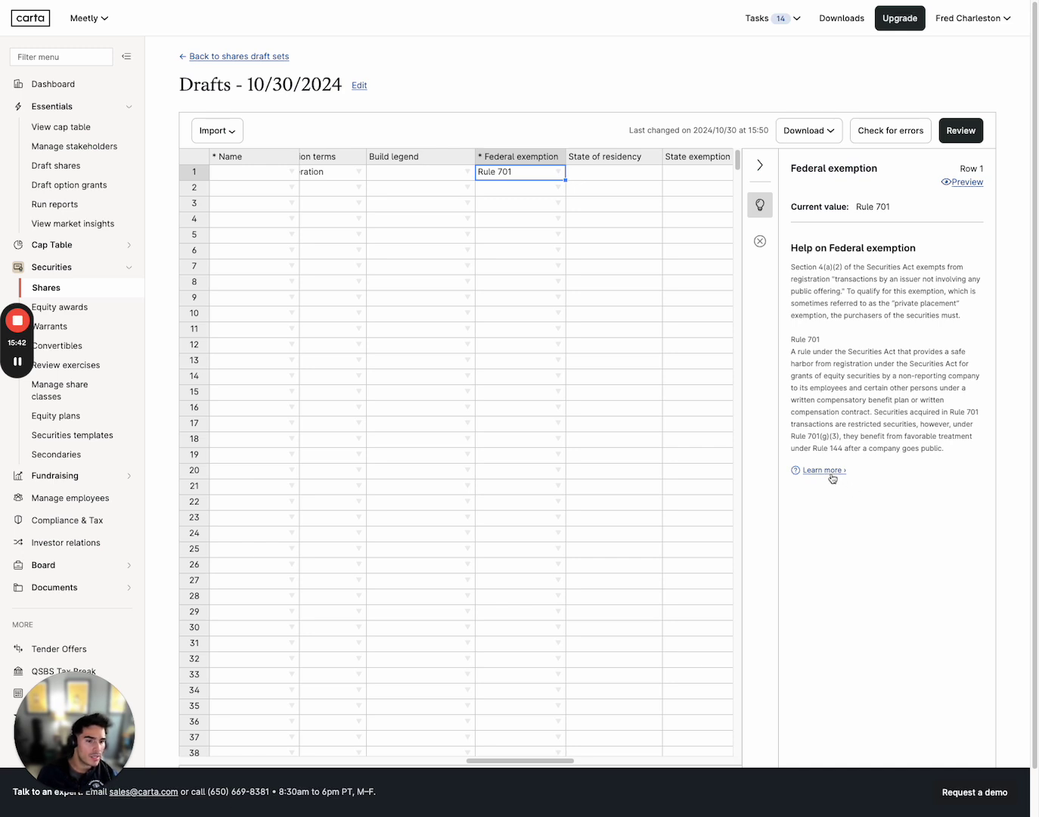
left_click(558, 172)
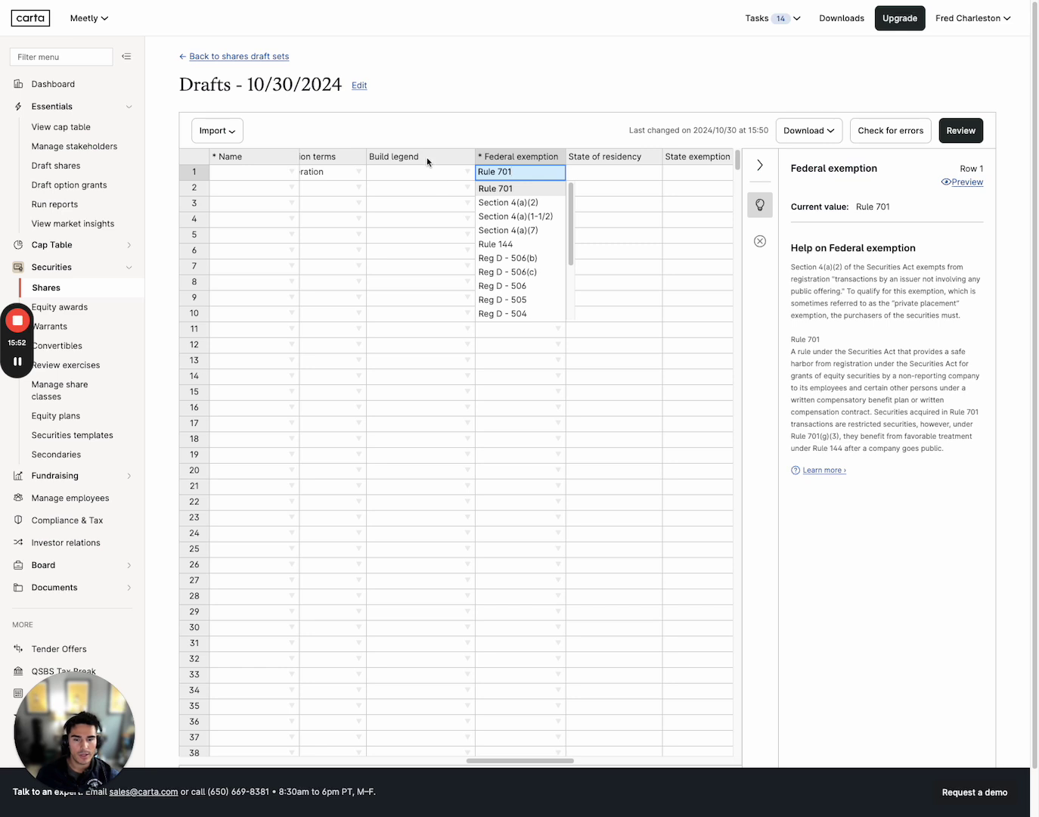
left_click(384, 129)
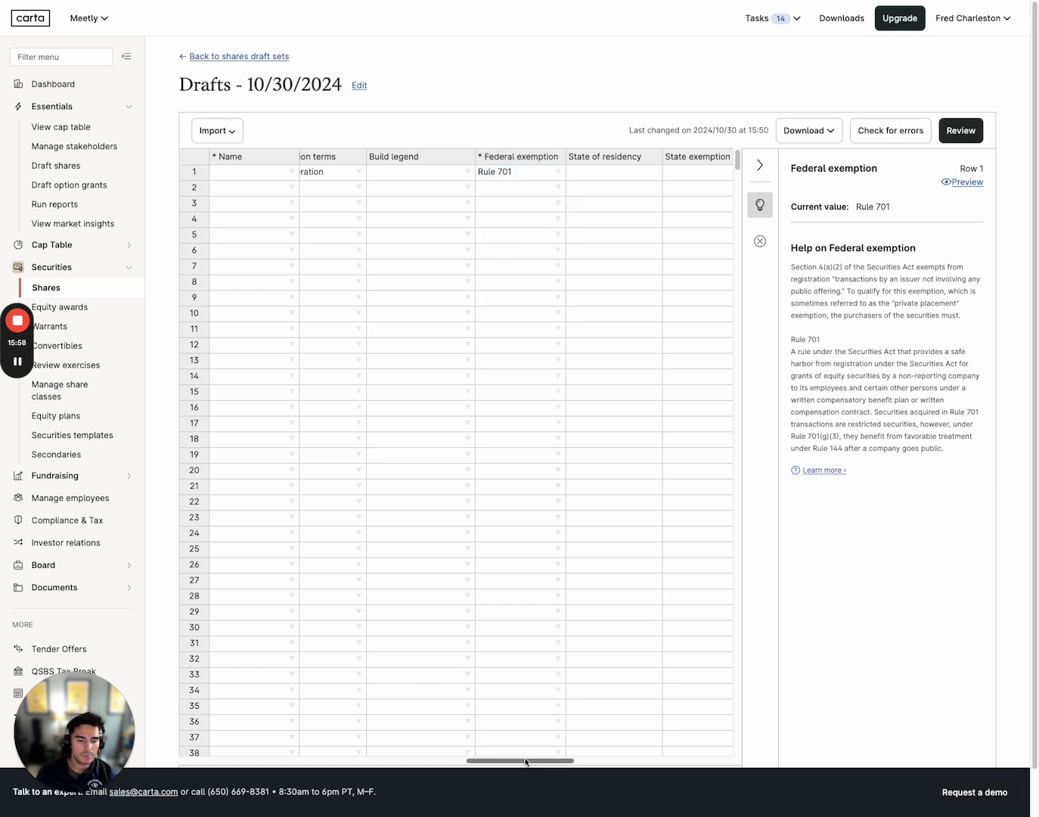
left_click_drag(525, 762, 443, 761)
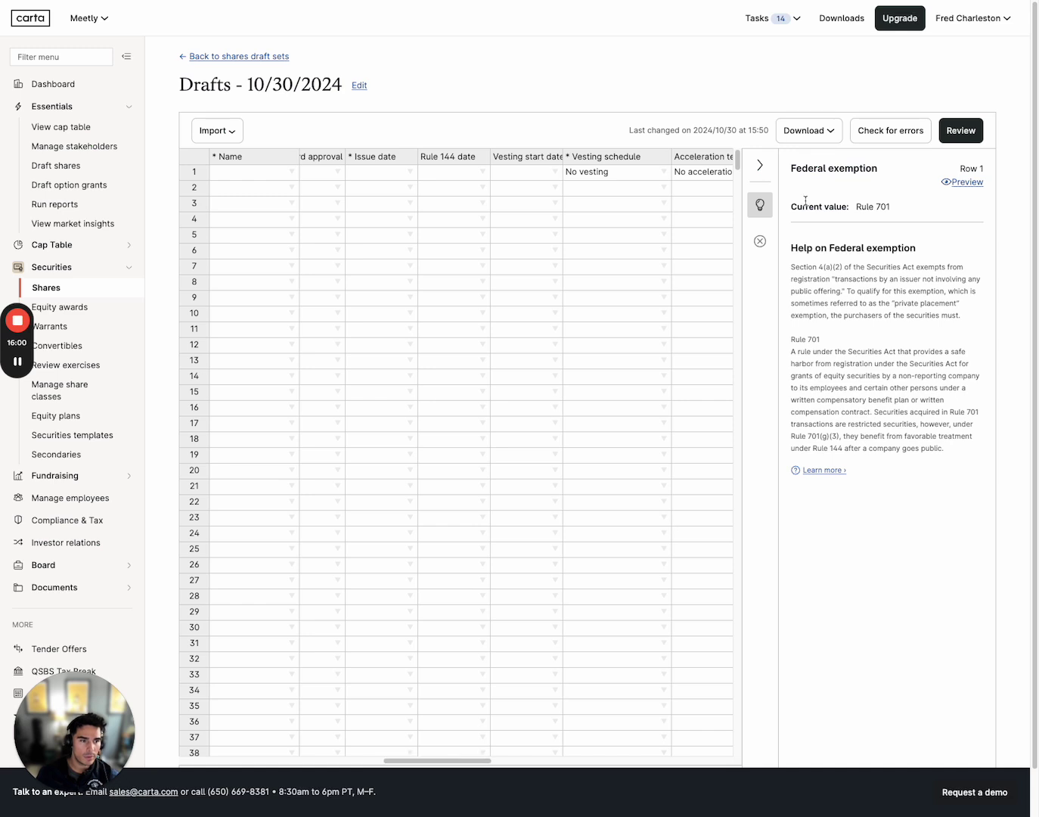
left_click(760, 166)
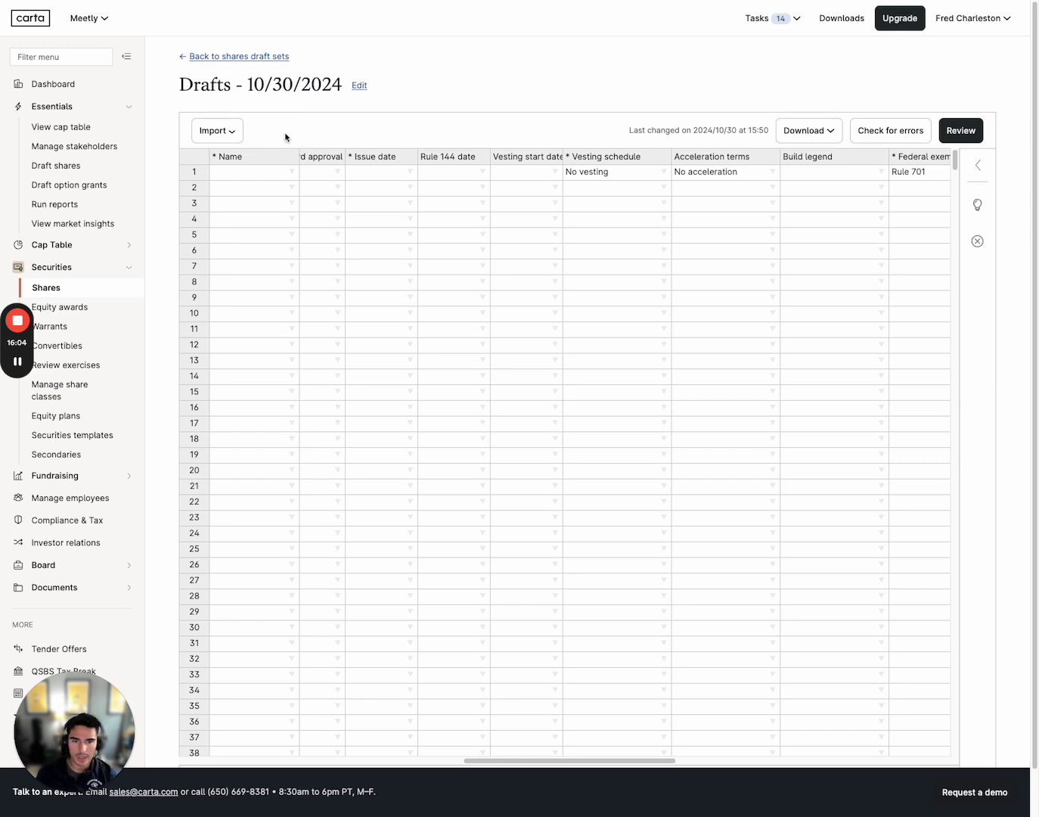
Preview the Import and Download options, then scroll the grid fully left to the Name column
left_click(215, 131)
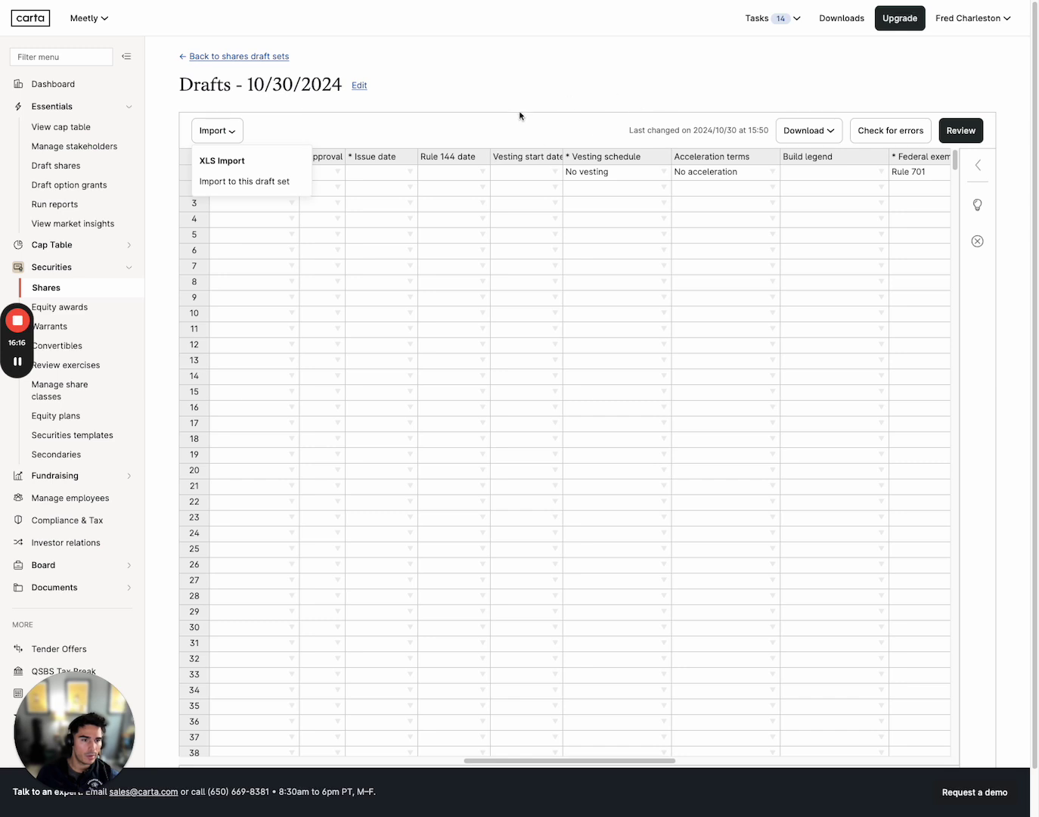
left_click(685, 121)
left_click(810, 134)
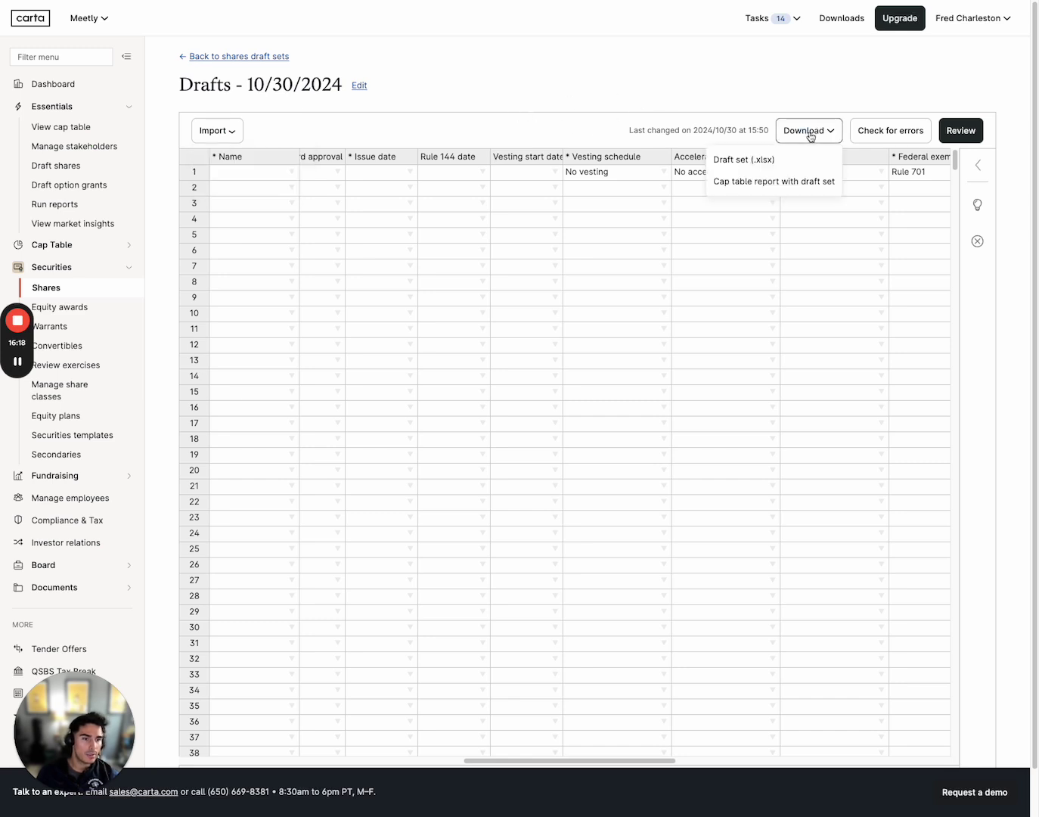
left_click(874, 81)
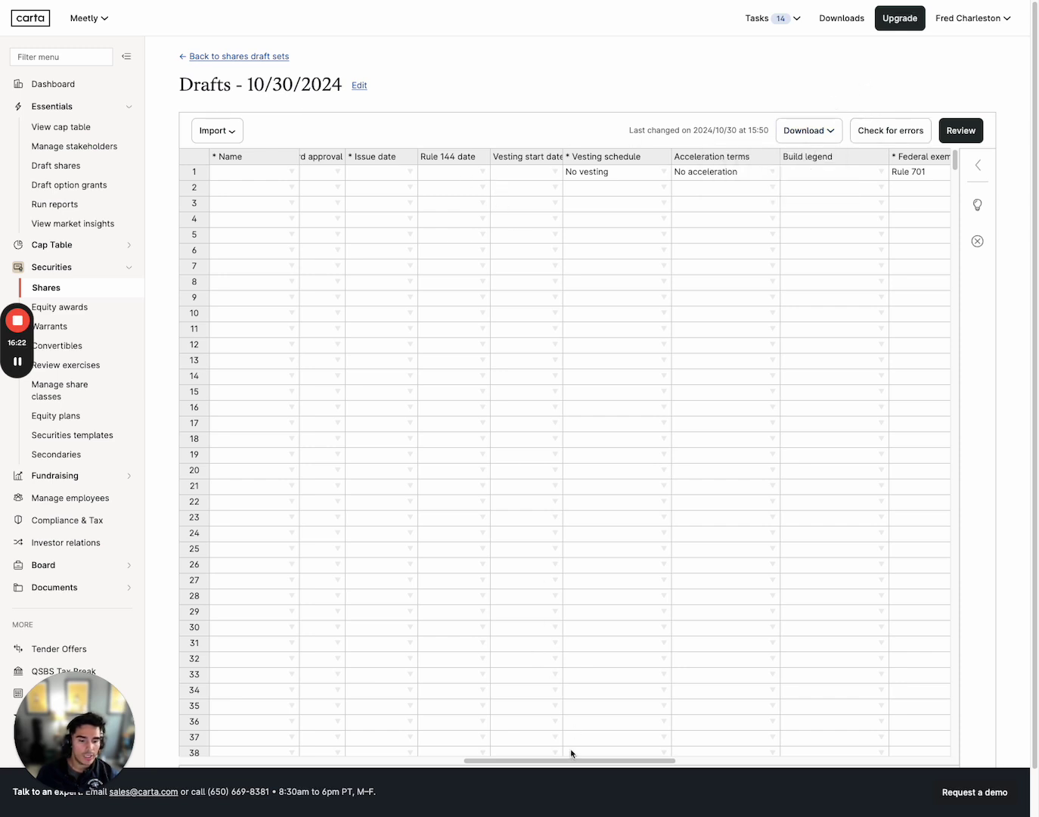
left_click_drag(570, 763, 269, 752)
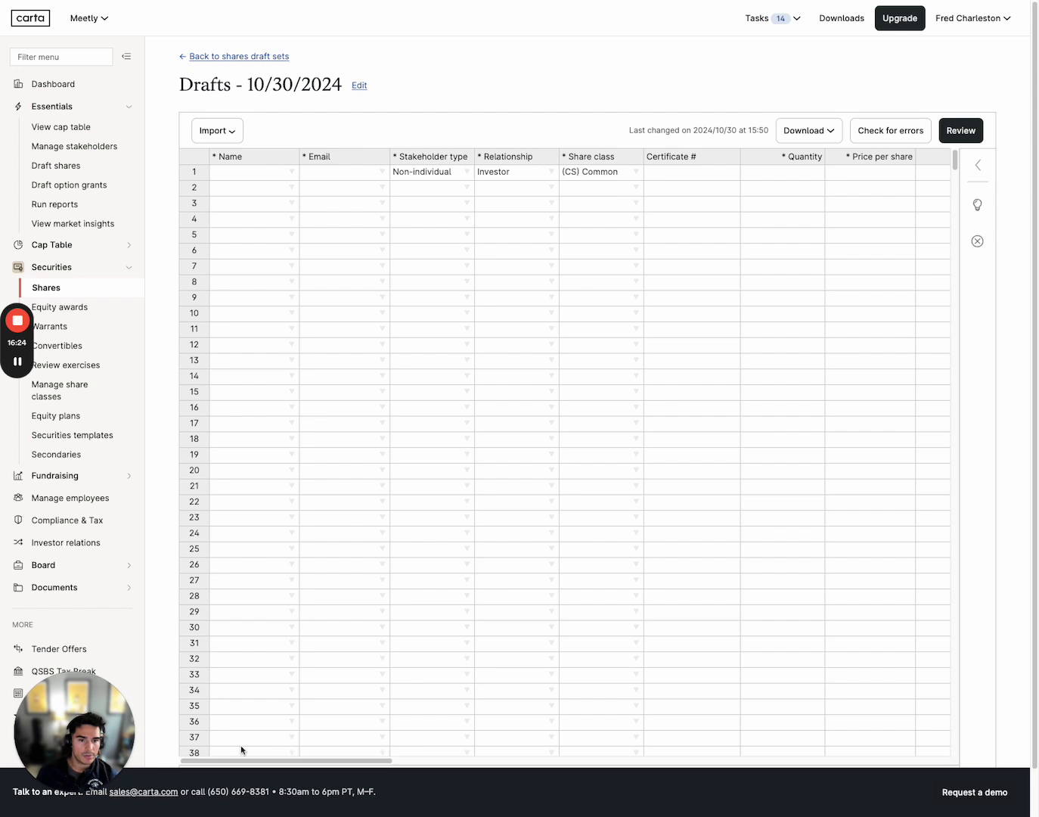
Pick row 1's stakeholder name from the suggestions and change its type to Individual
left_click(284, 173)
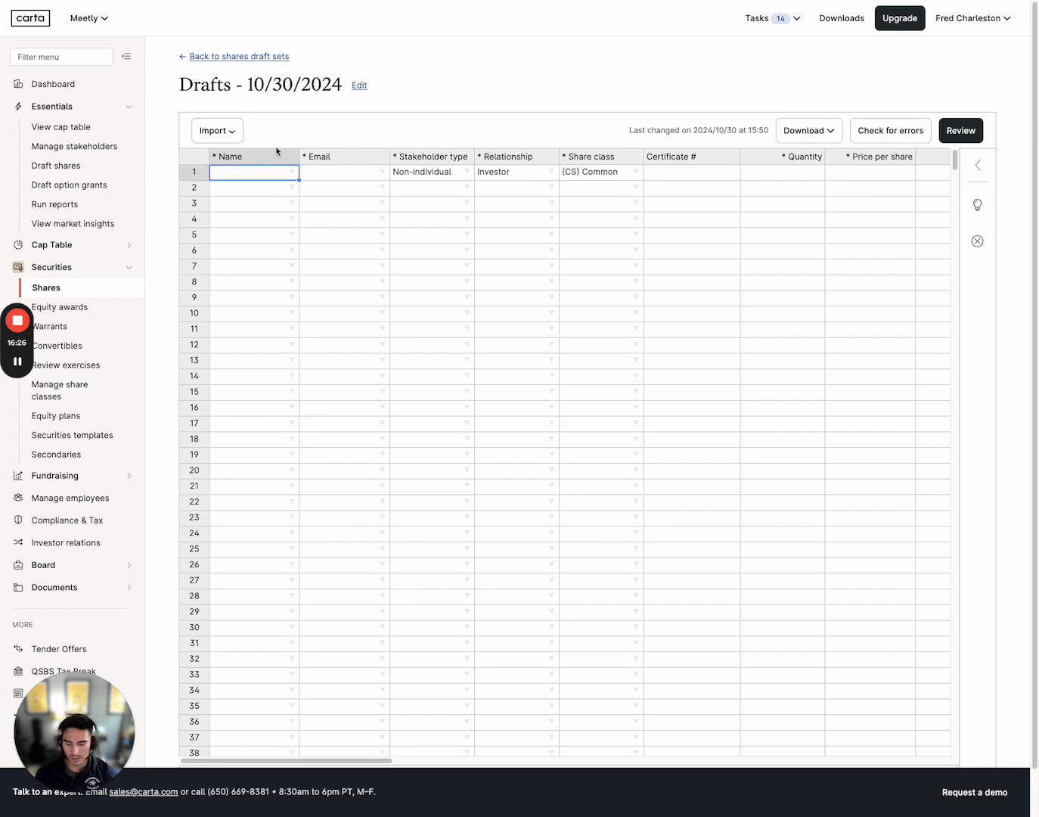
type("Tag")
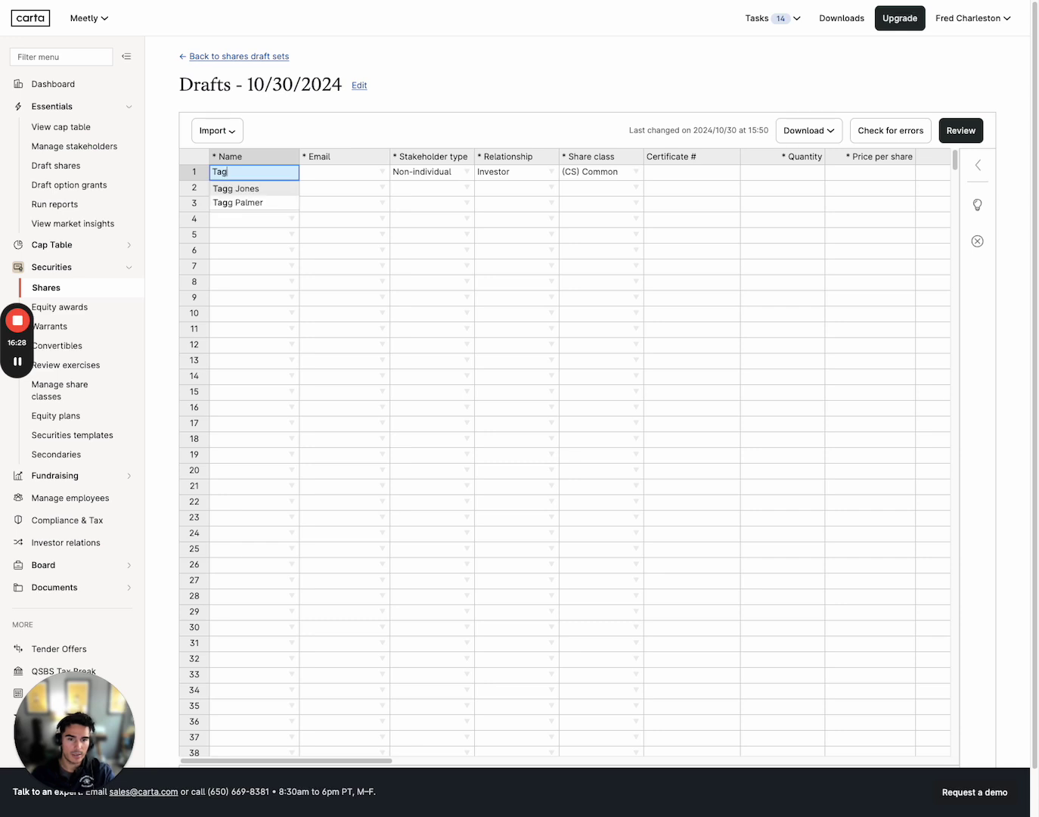
left_click(262, 203)
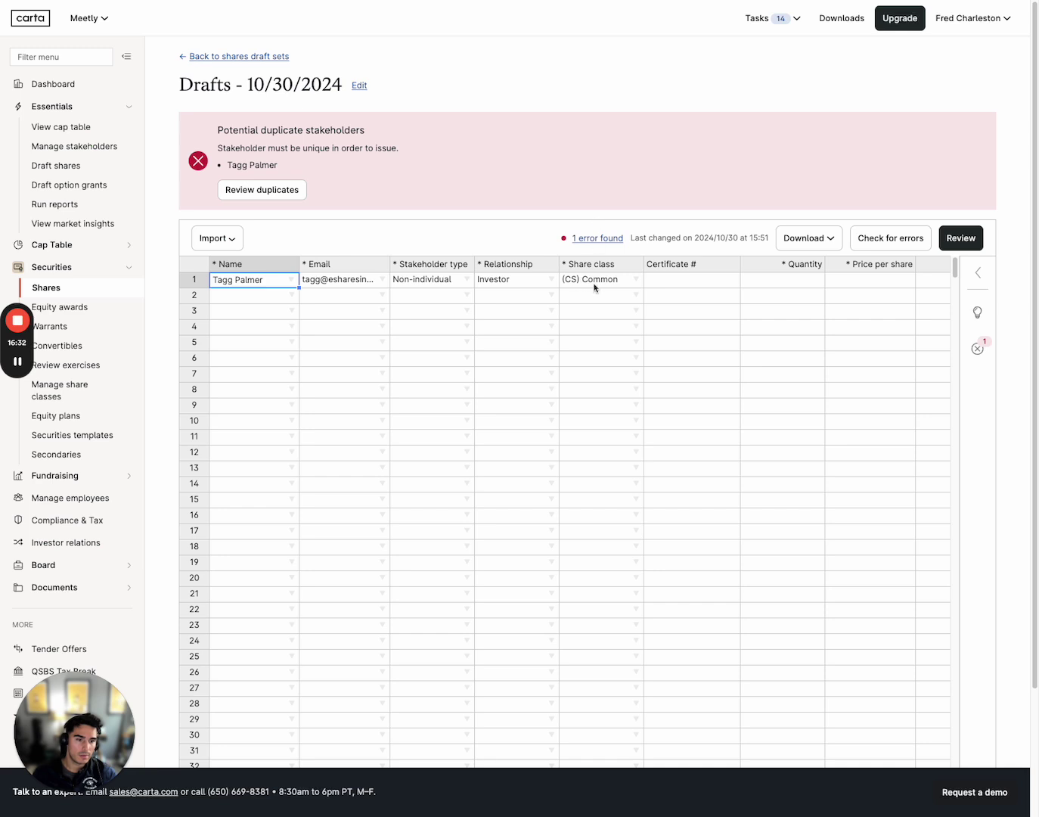
left_click(439, 281)
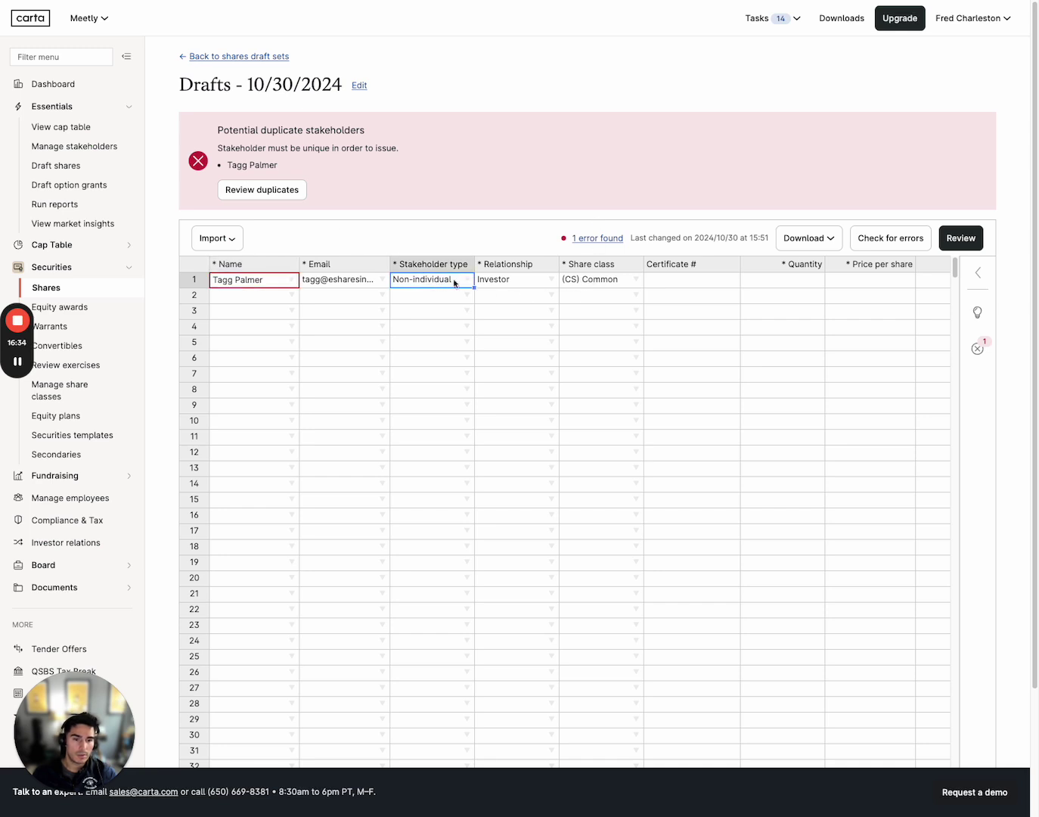
left_click(465, 280)
left_click(452, 309)
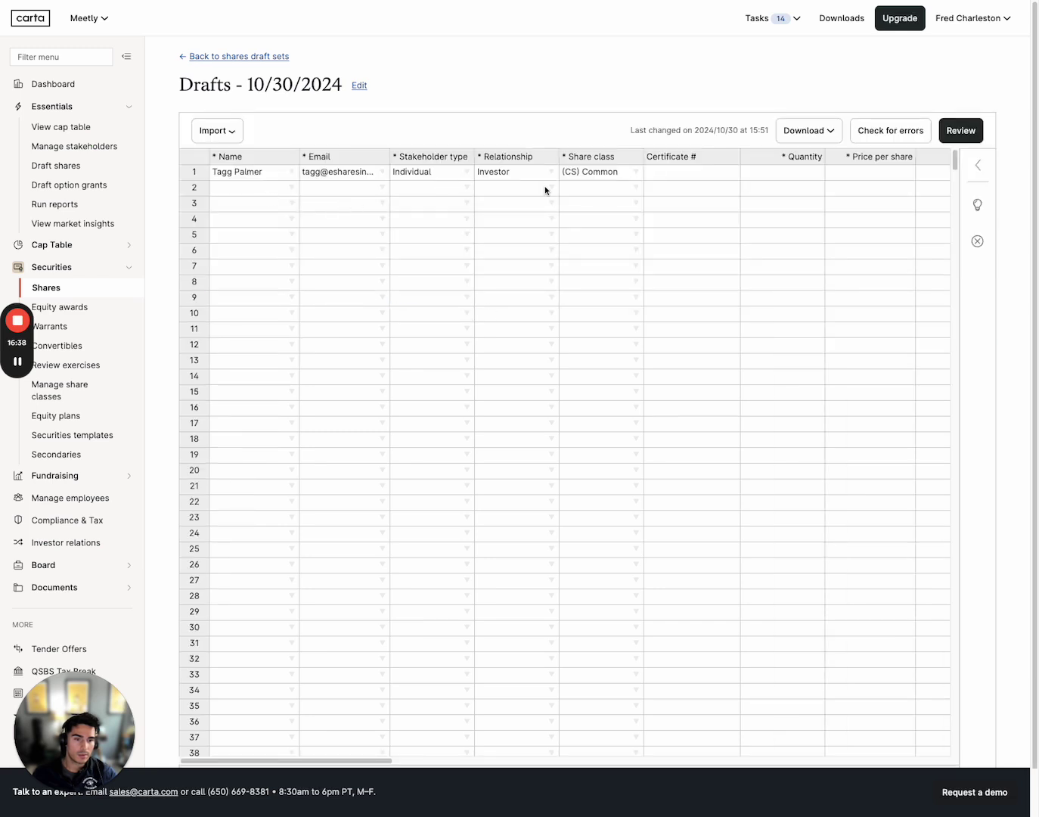
Set row 1's relationship to Employee and its quantity to 100
left_click(546, 189)
left_click(544, 177)
left_click(550, 171)
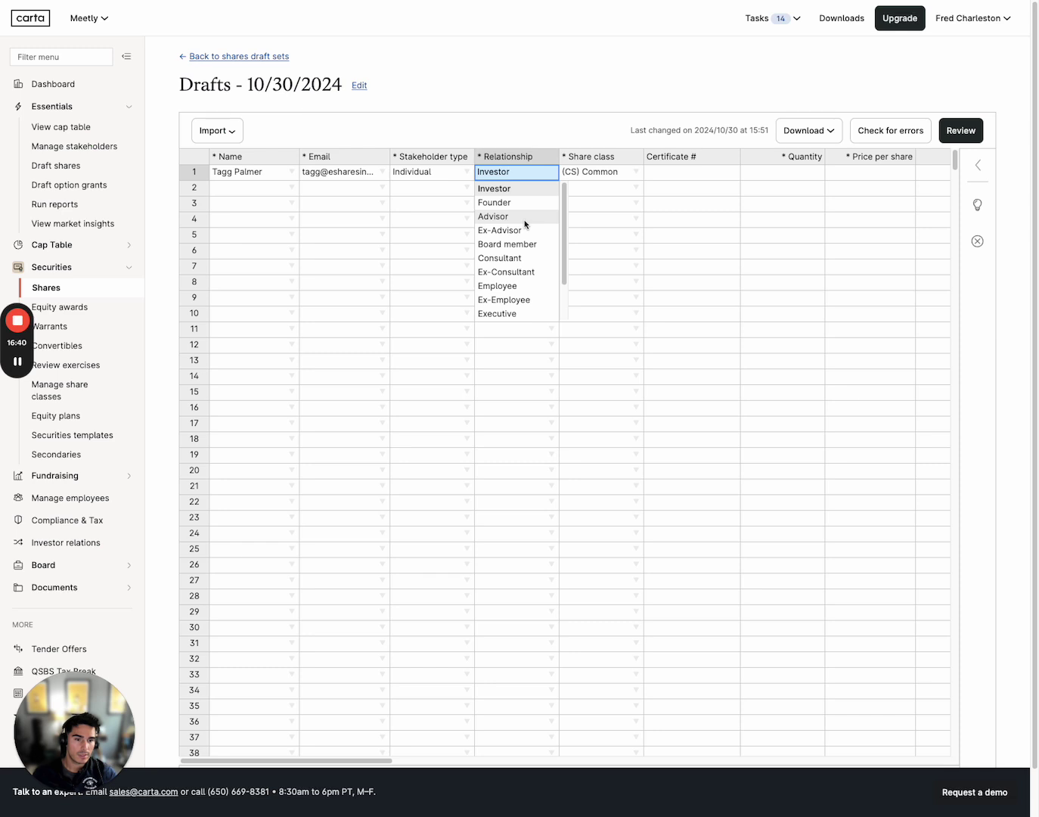
left_click(511, 287)
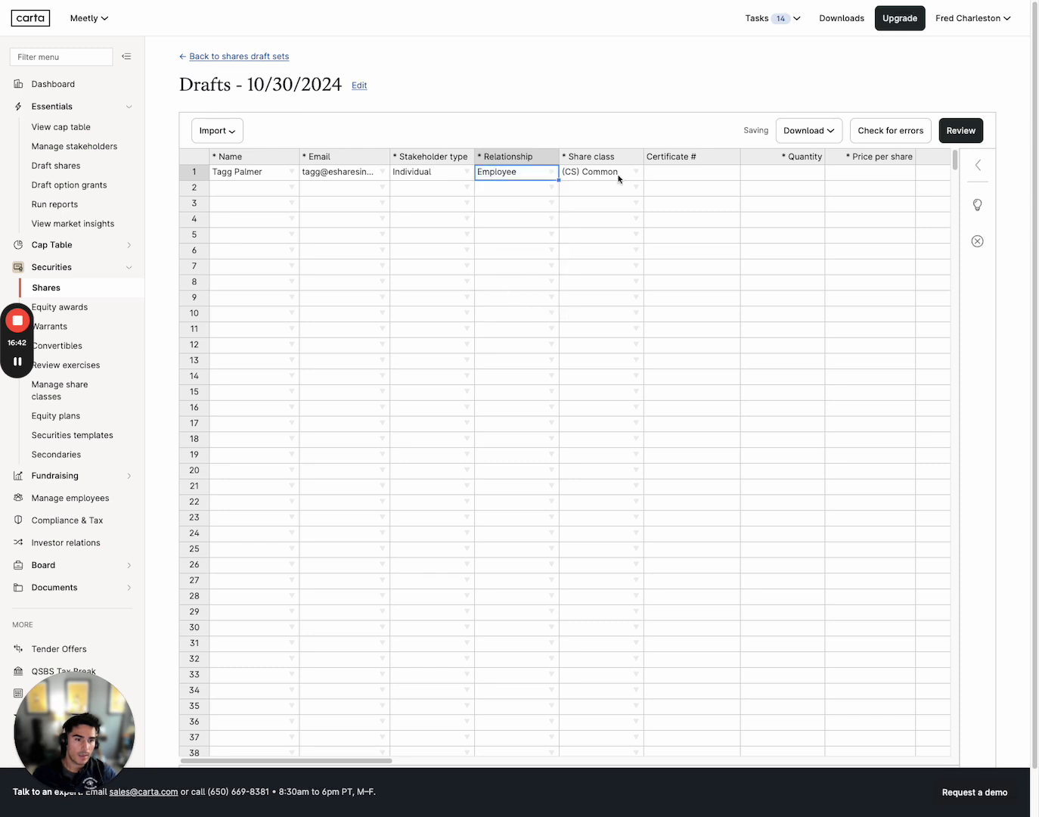
left_click(679, 176)
left_click(768, 173)
type("100")
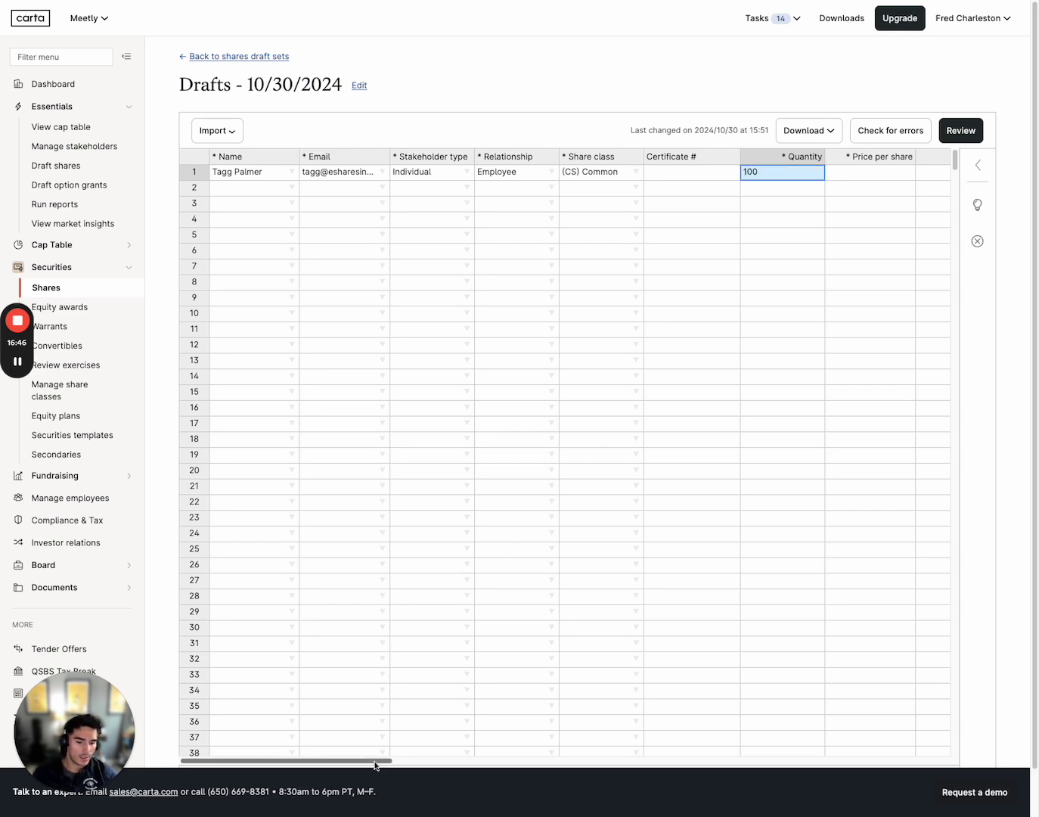
Give row 1 a price per share of 1 in USD currency
left_click_drag(379, 761, 508, 764)
left_click(408, 173)
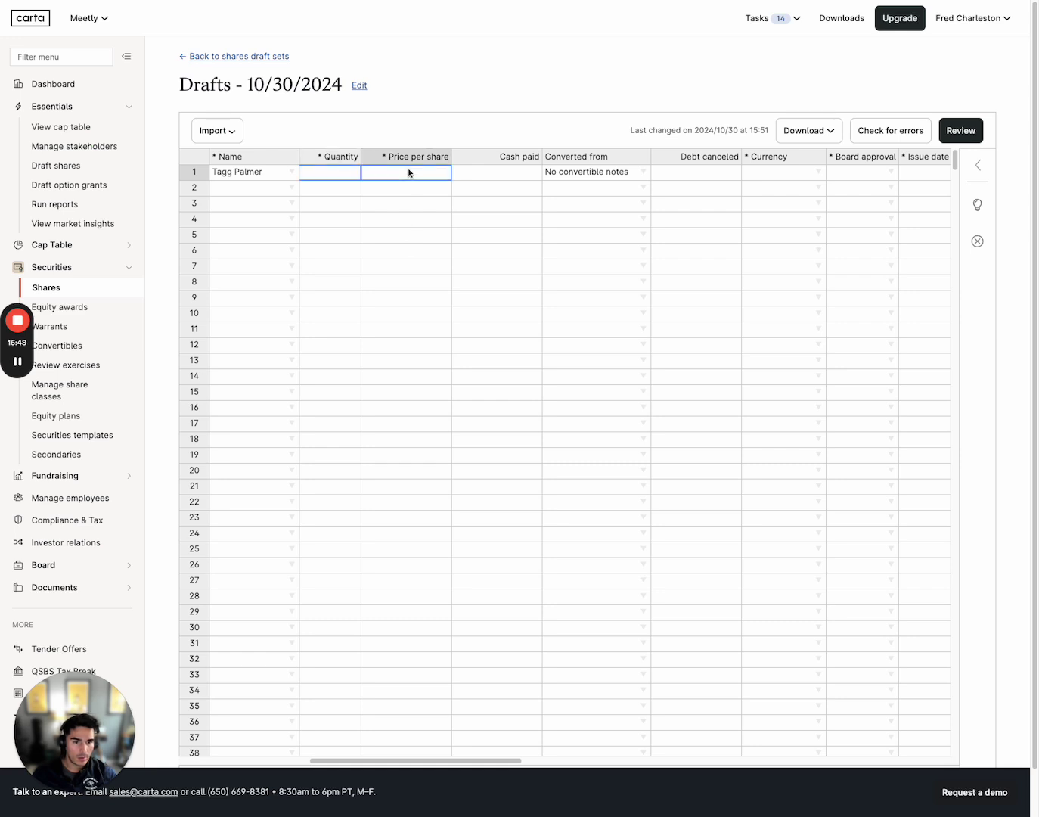
type("1")
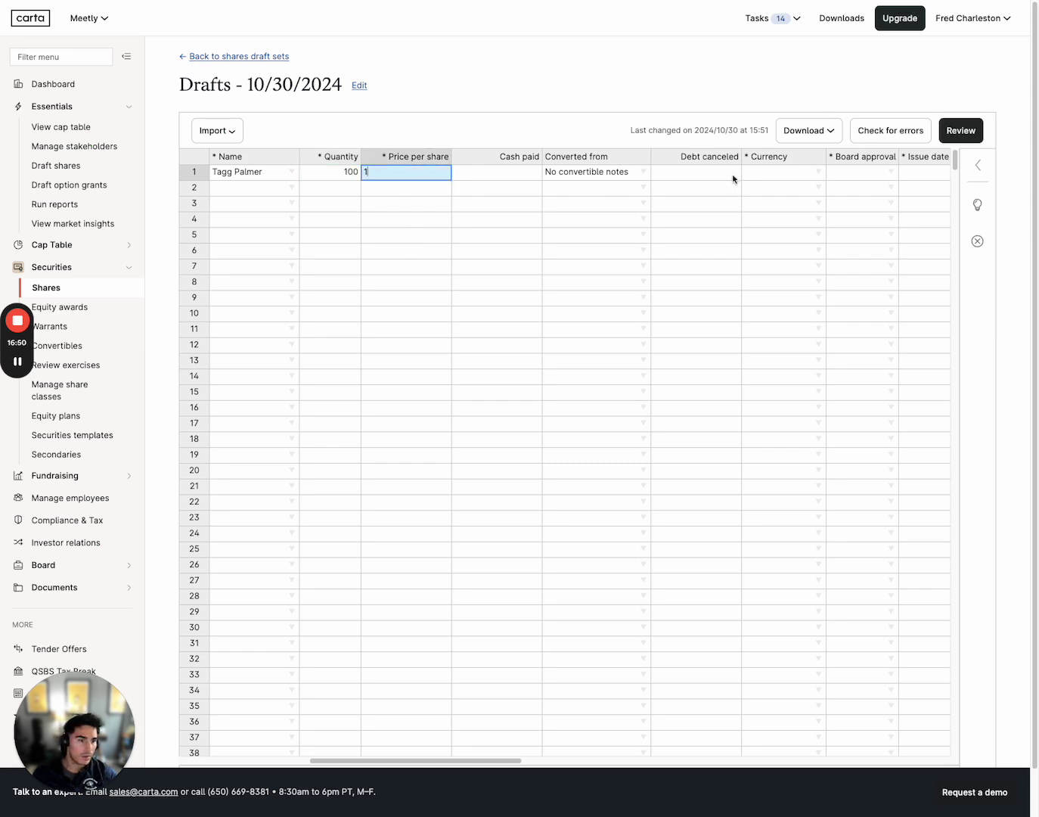
left_click(817, 178)
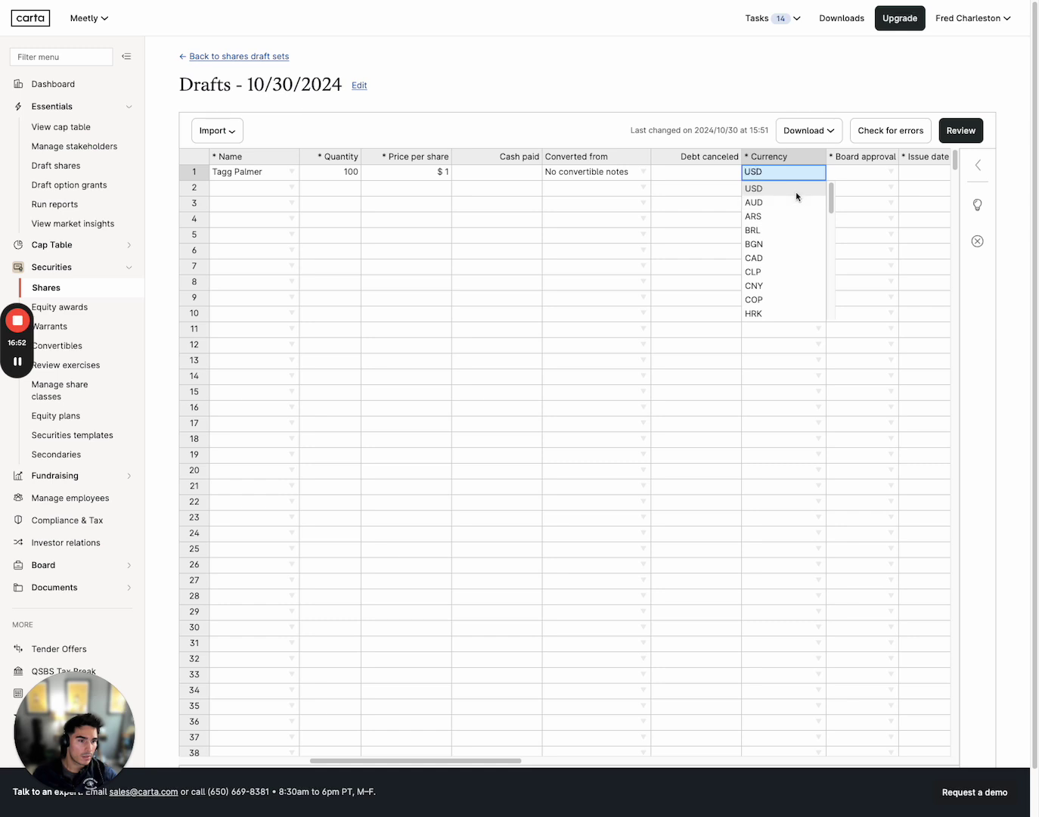
left_click(795, 189)
Set row 1's board approval and issue dates to 10/27/2024
left_click(885, 174)
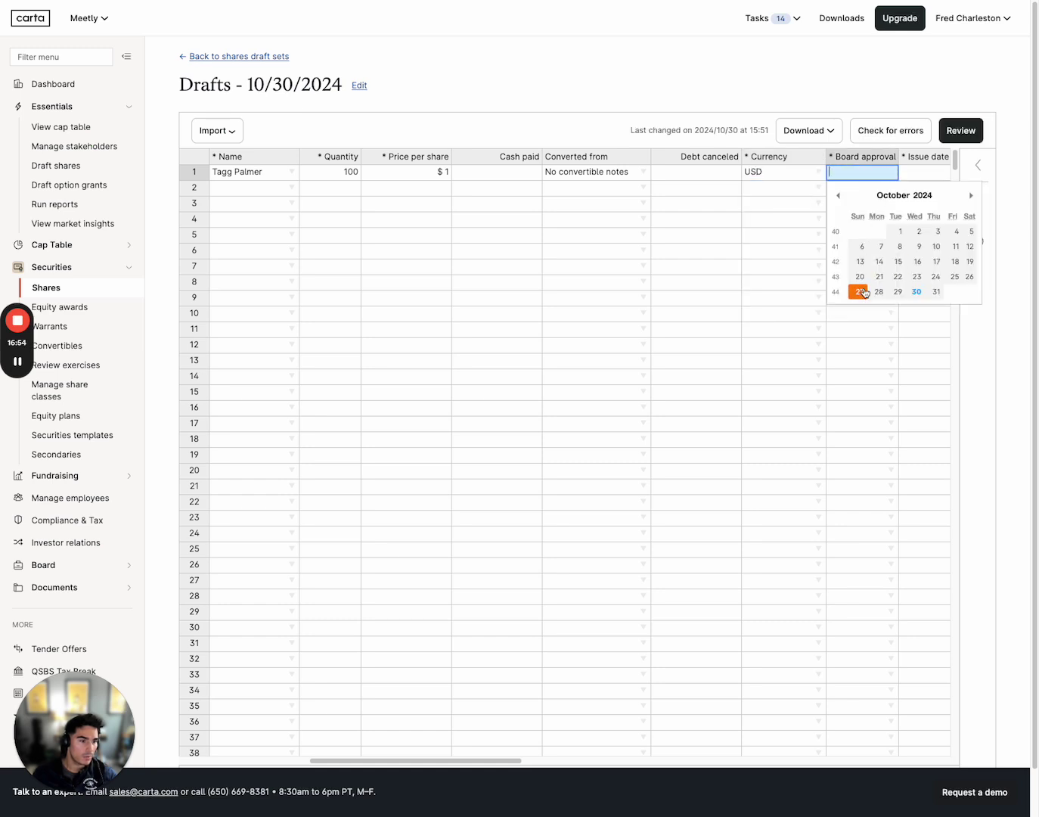
left_click(860, 291)
left_click(912, 175)
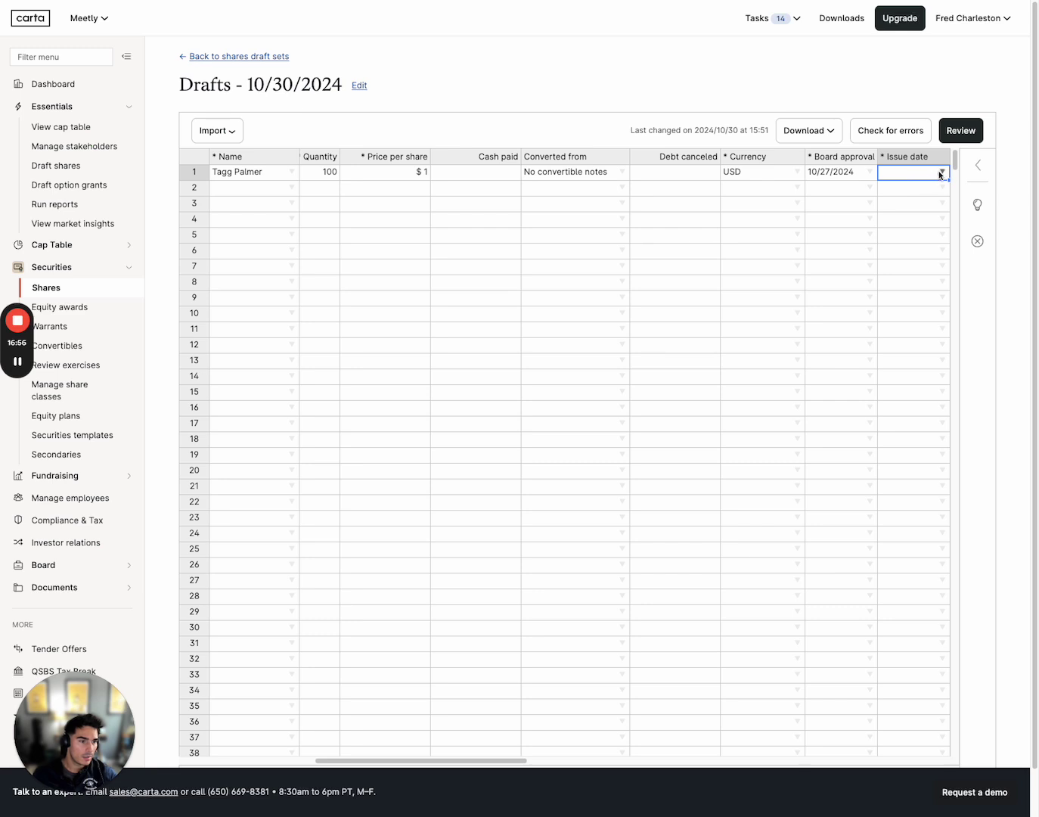
left_click(940, 171)
left_click(912, 294)
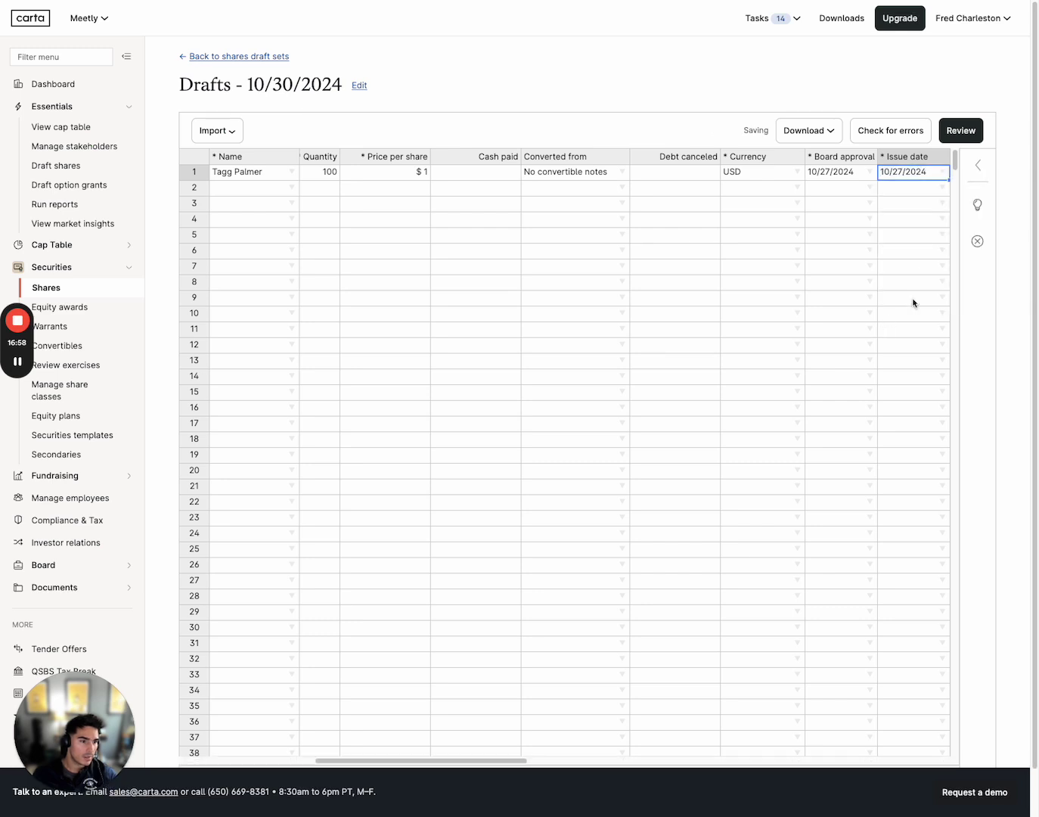
Leave the vesting start date empty and scroll further right along row 1
left_click_drag(515, 759, 630, 759)
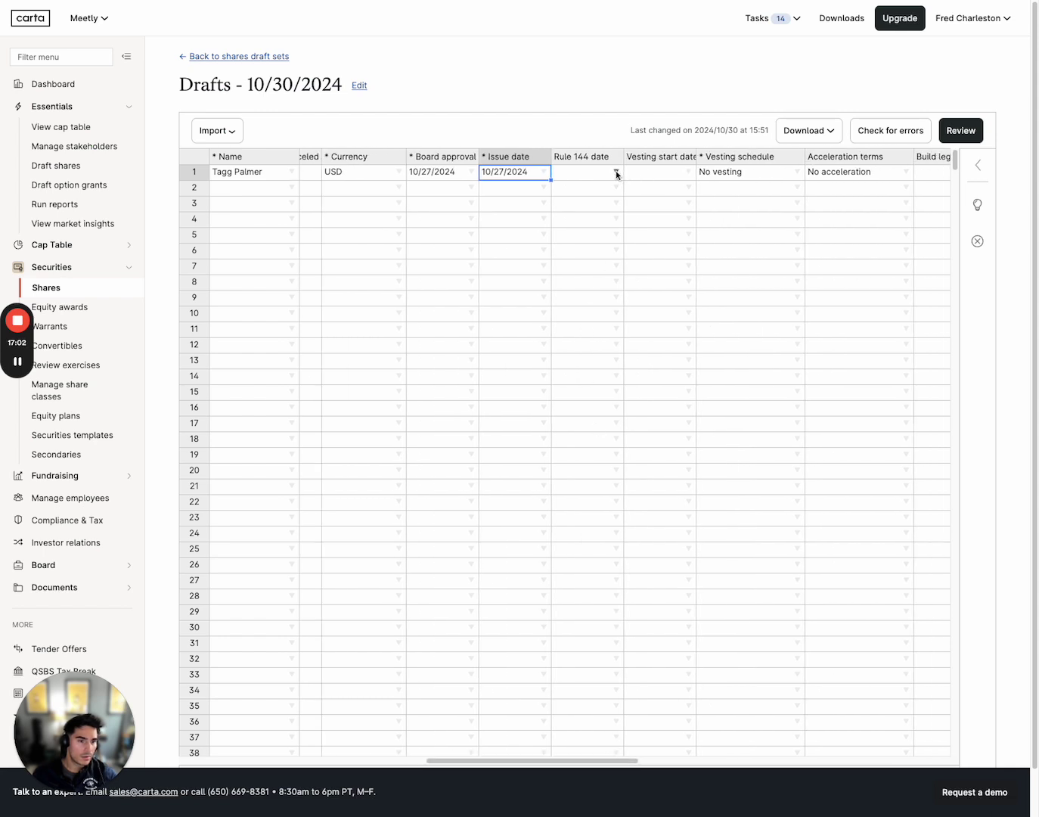
left_click(690, 172)
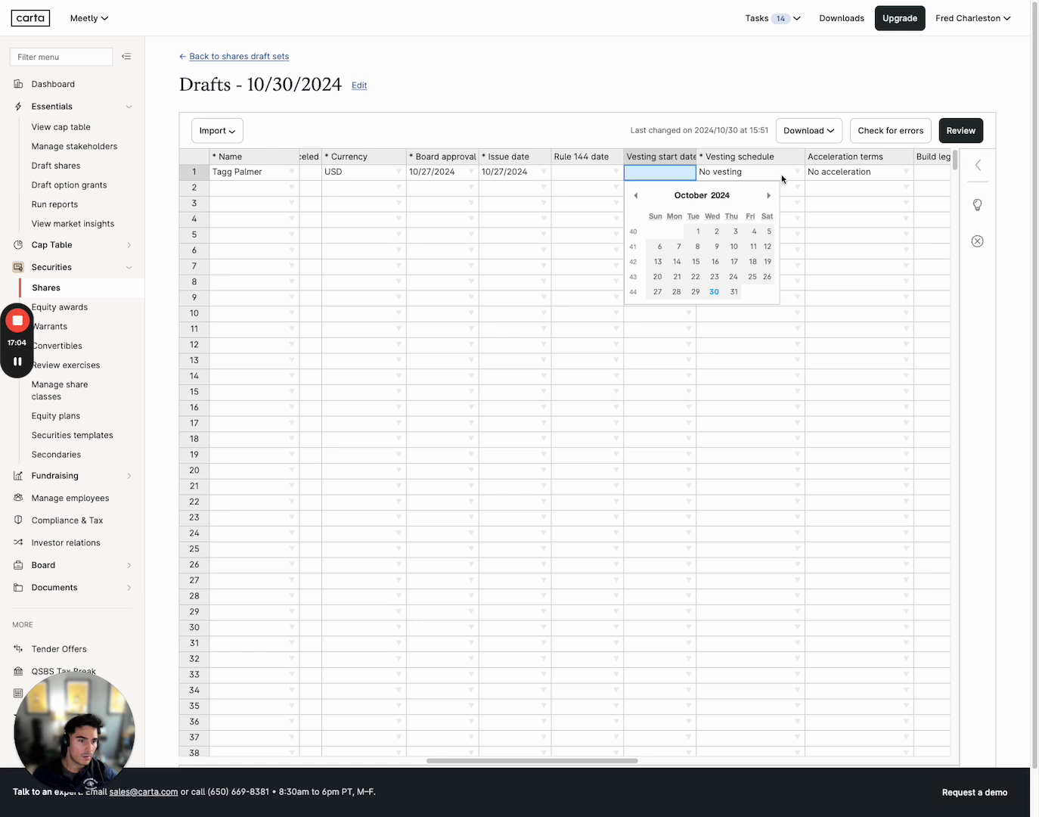
left_click(847, 171)
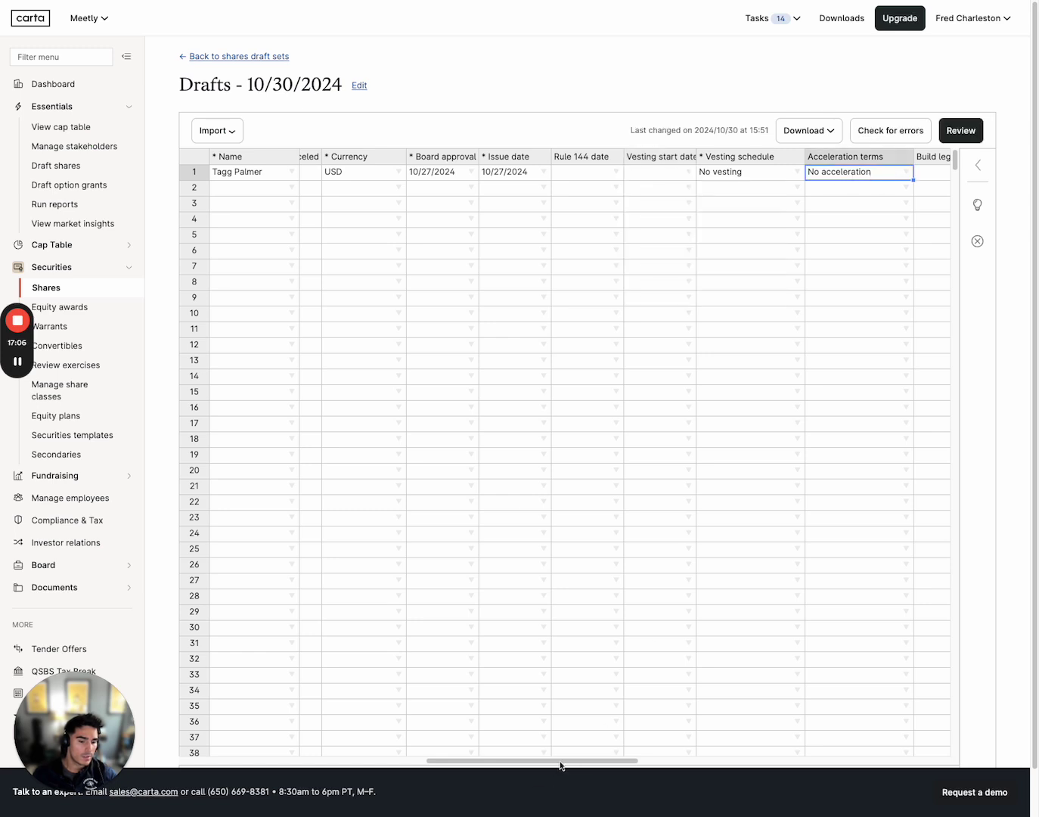
left_click_drag(561, 760, 669, 760)
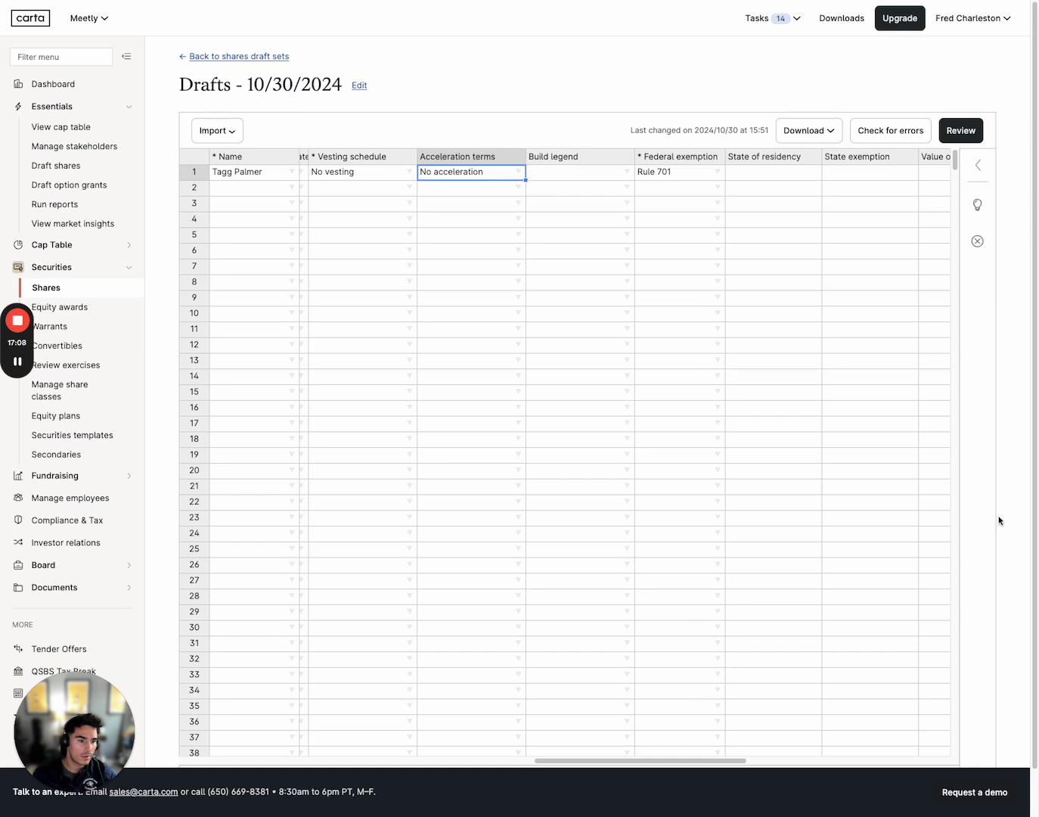
Run the Review error check and set row 1's Build legend to Default
left_click(961, 130)
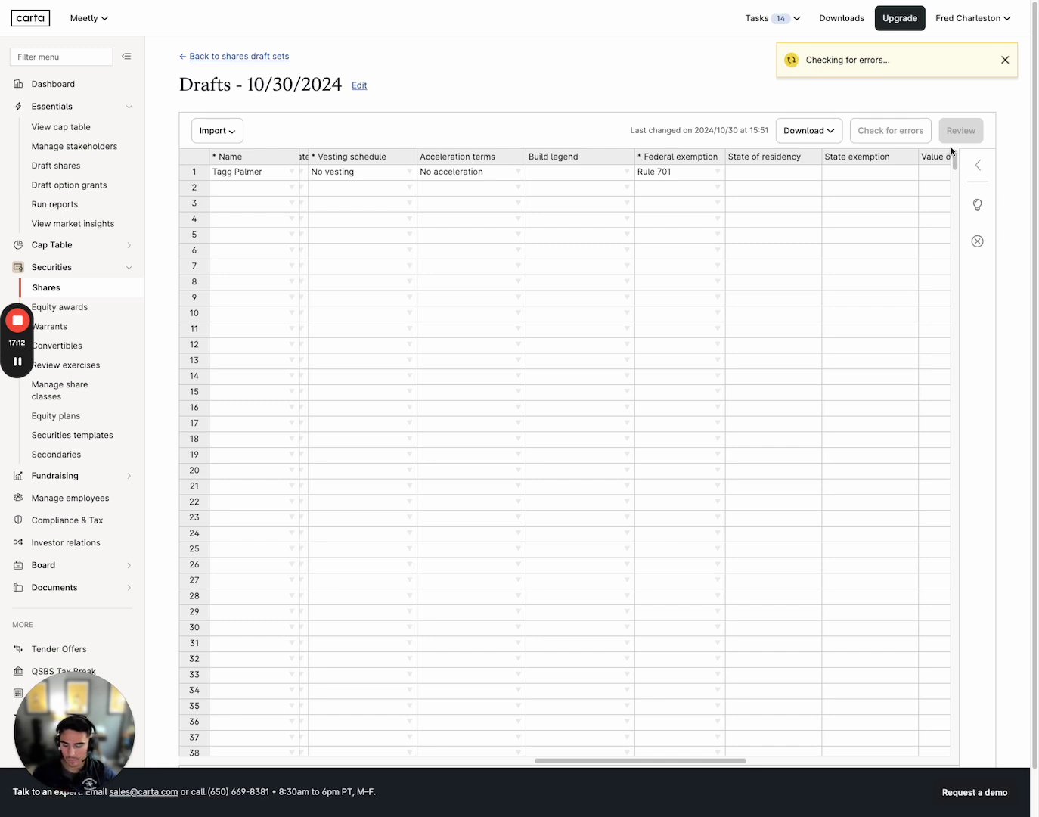
left_click(616, 171)
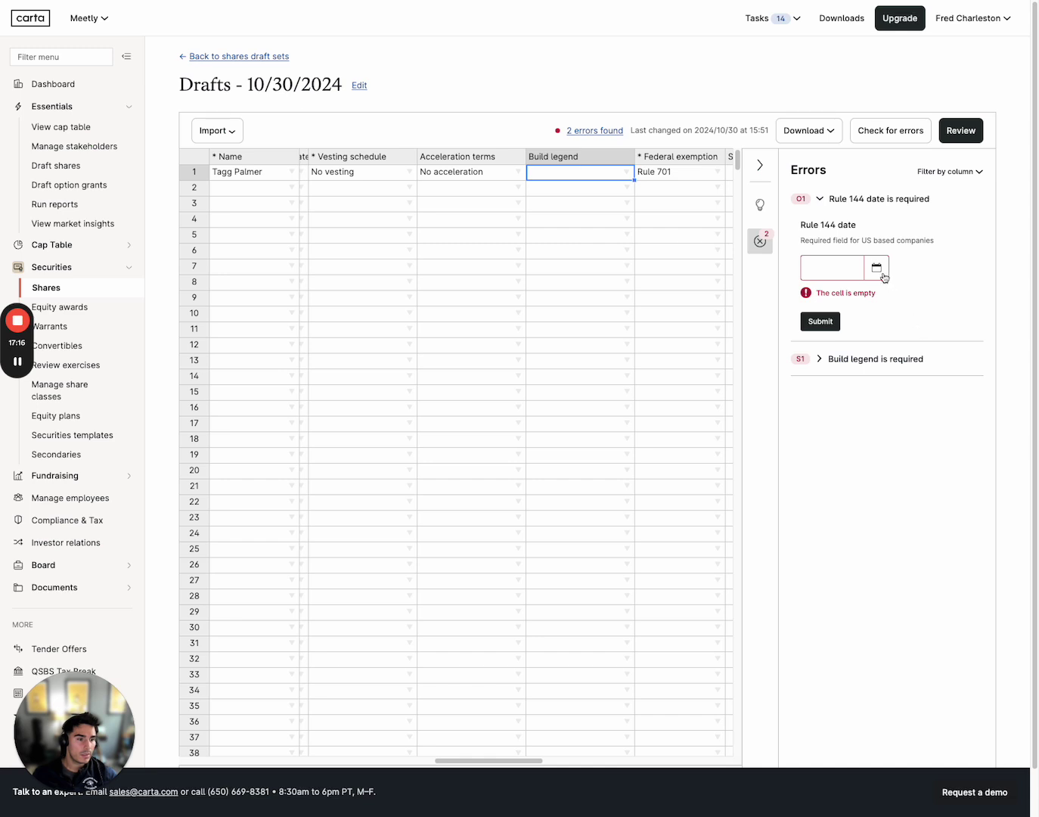
left_click(626, 173)
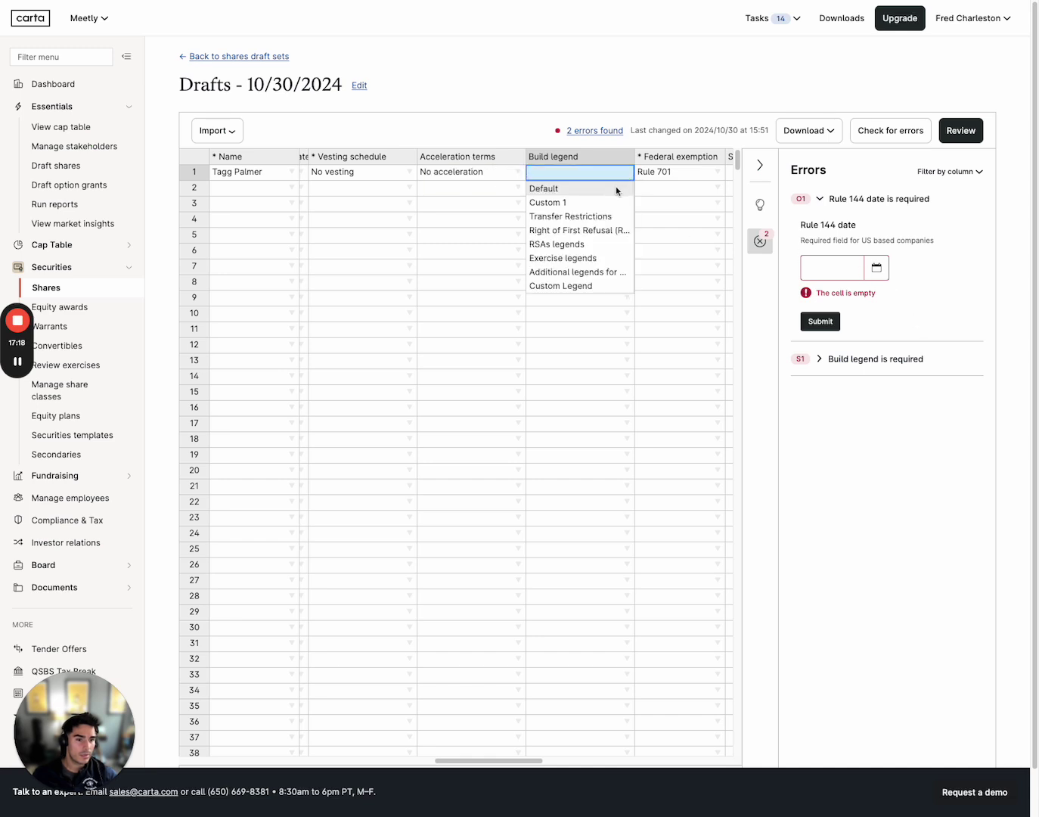
left_click(615, 189)
Set row 1's Rule 144 date to 10/27/2024, recheck errors, and hide the errors list
left_click(826, 268)
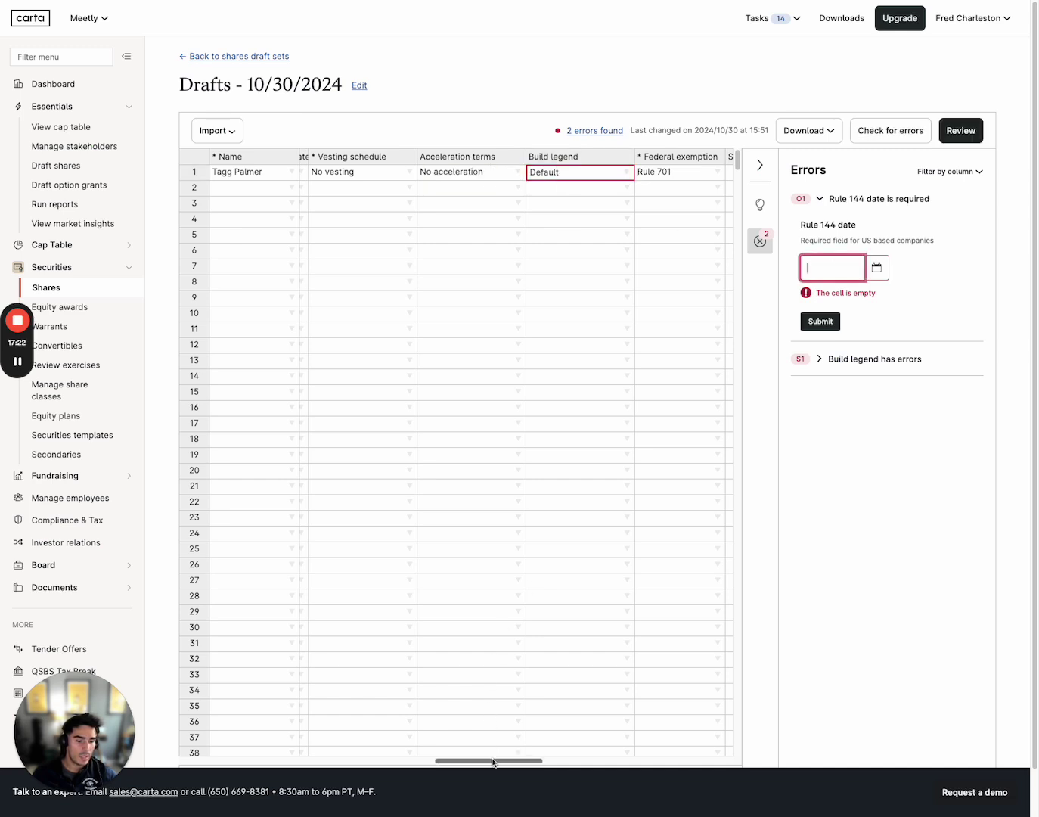
scroll(499, 755, "right", 6)
scroll(469, 755, "left", 5)
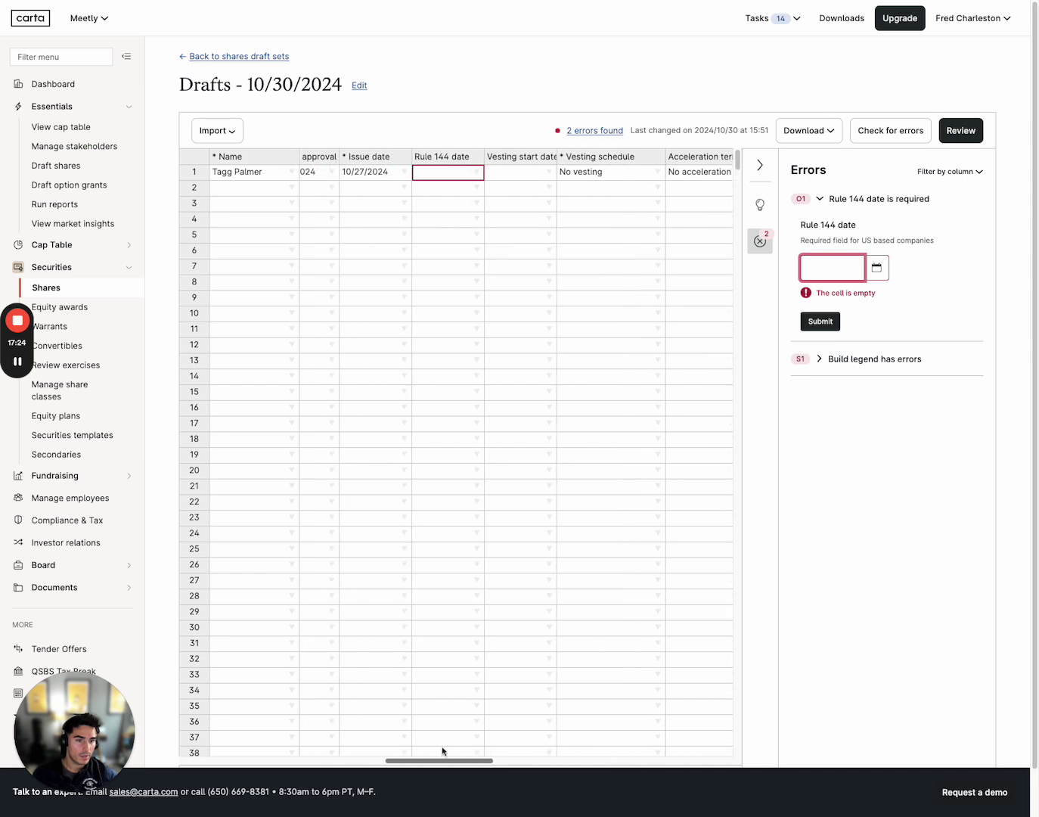
left_click(553, 173)
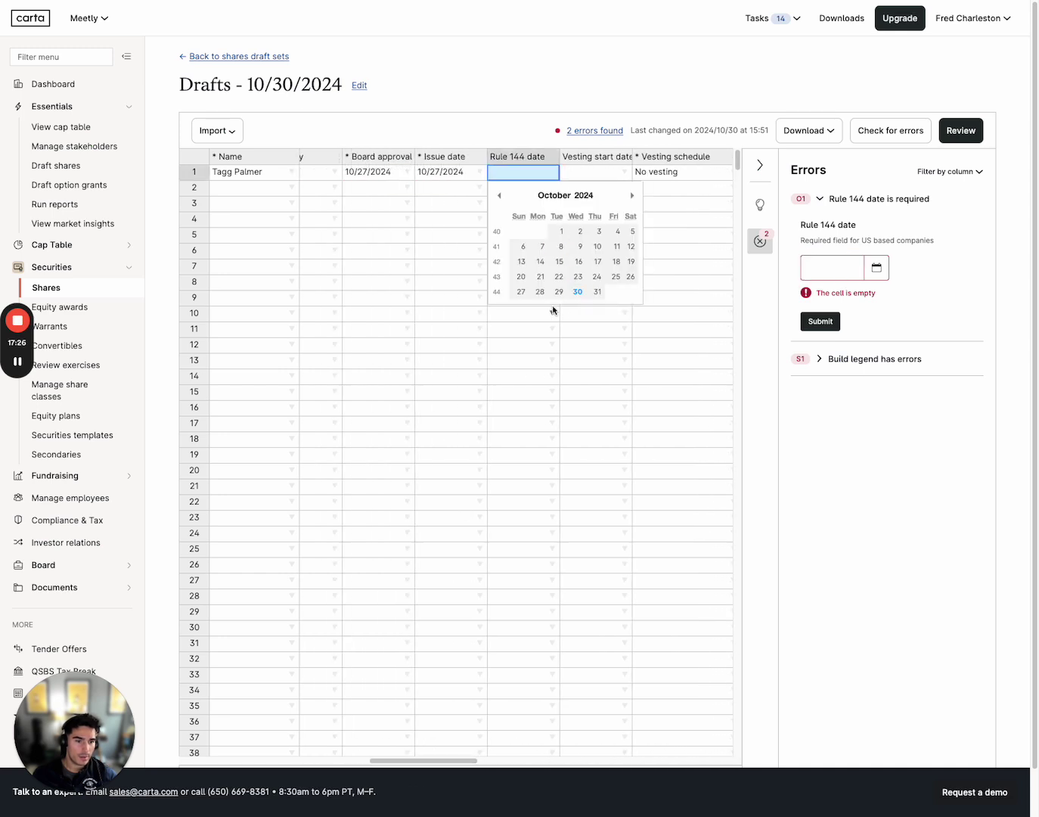
left_click(523, 292)
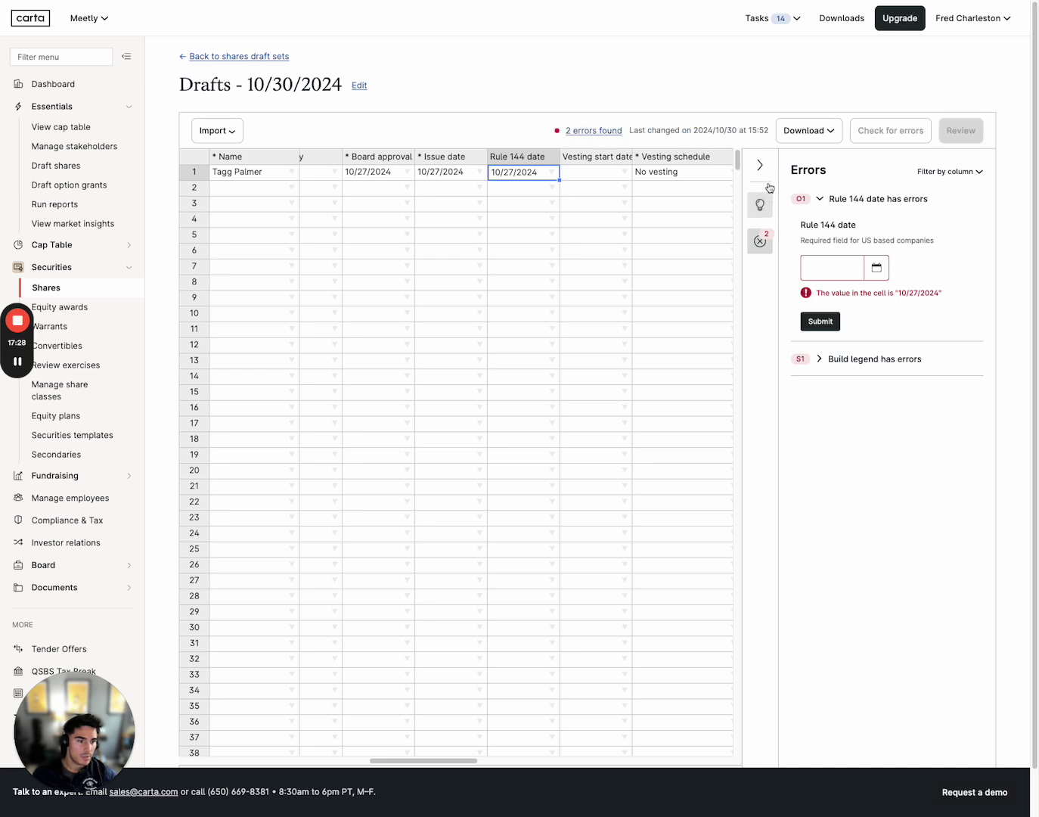
left_click(907, 130)
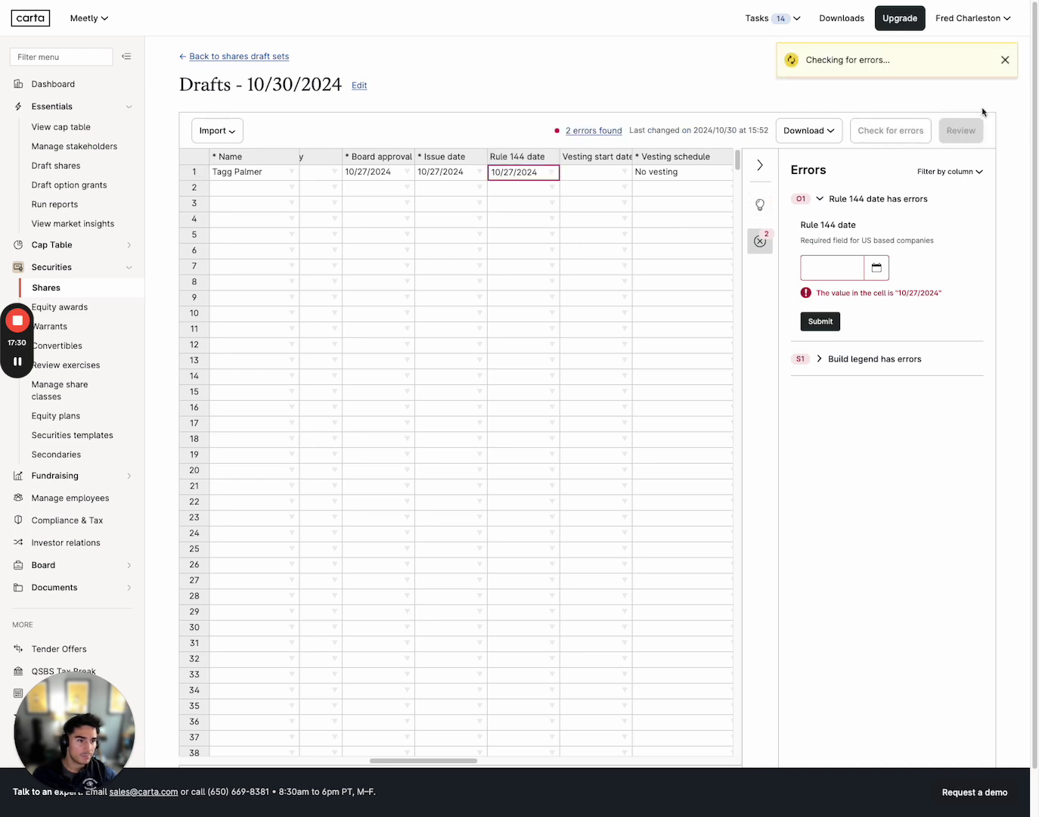
left_click(762, 167)
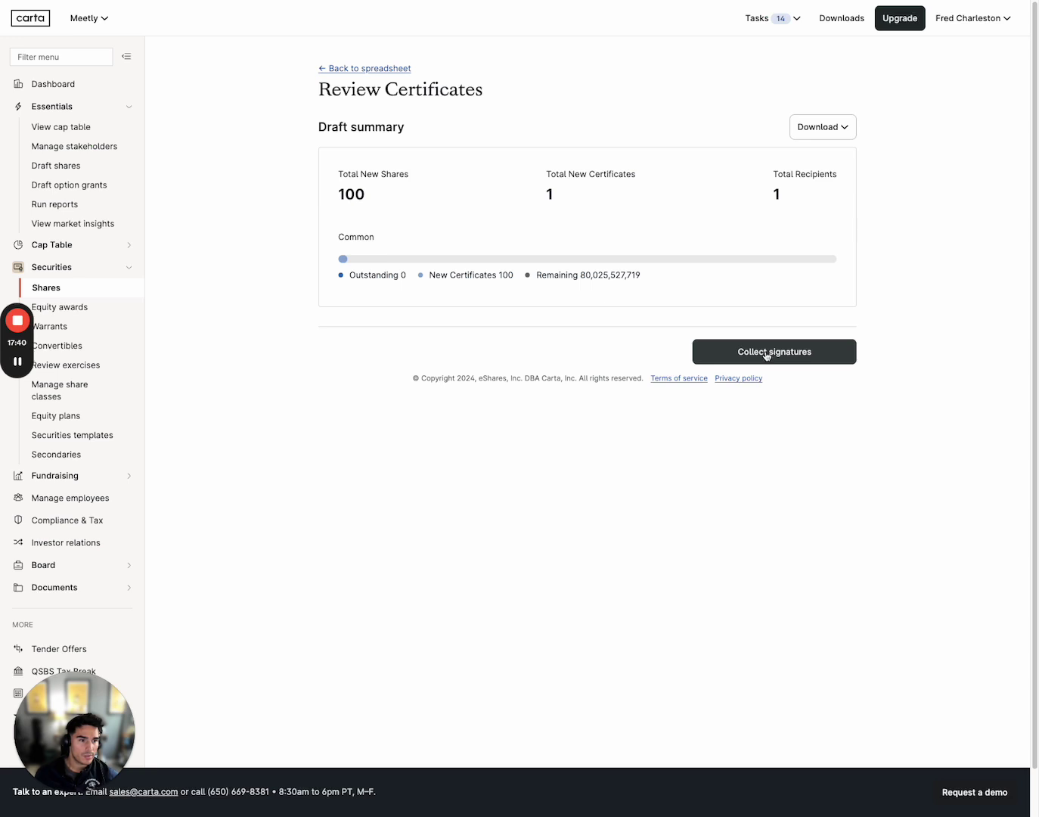
Collect signatures on the drafted certificate, view the issued certificates, and return to Shares
left_click(740, 353)
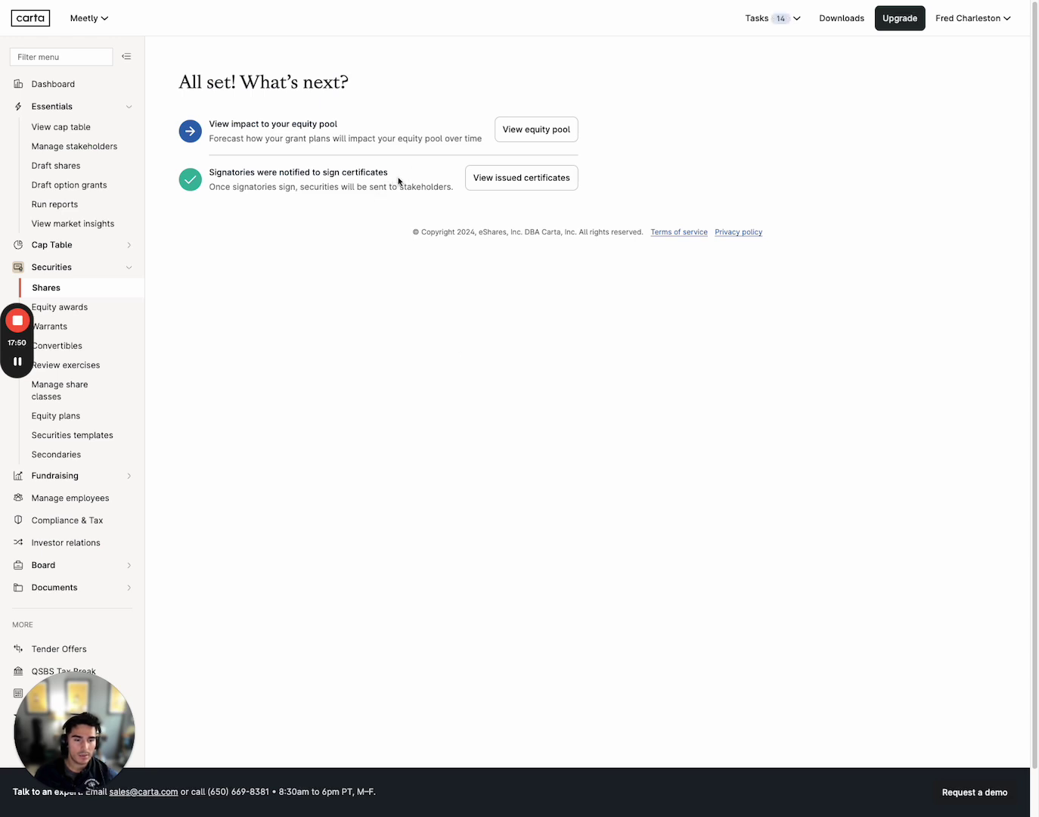
left_click(513, 185)
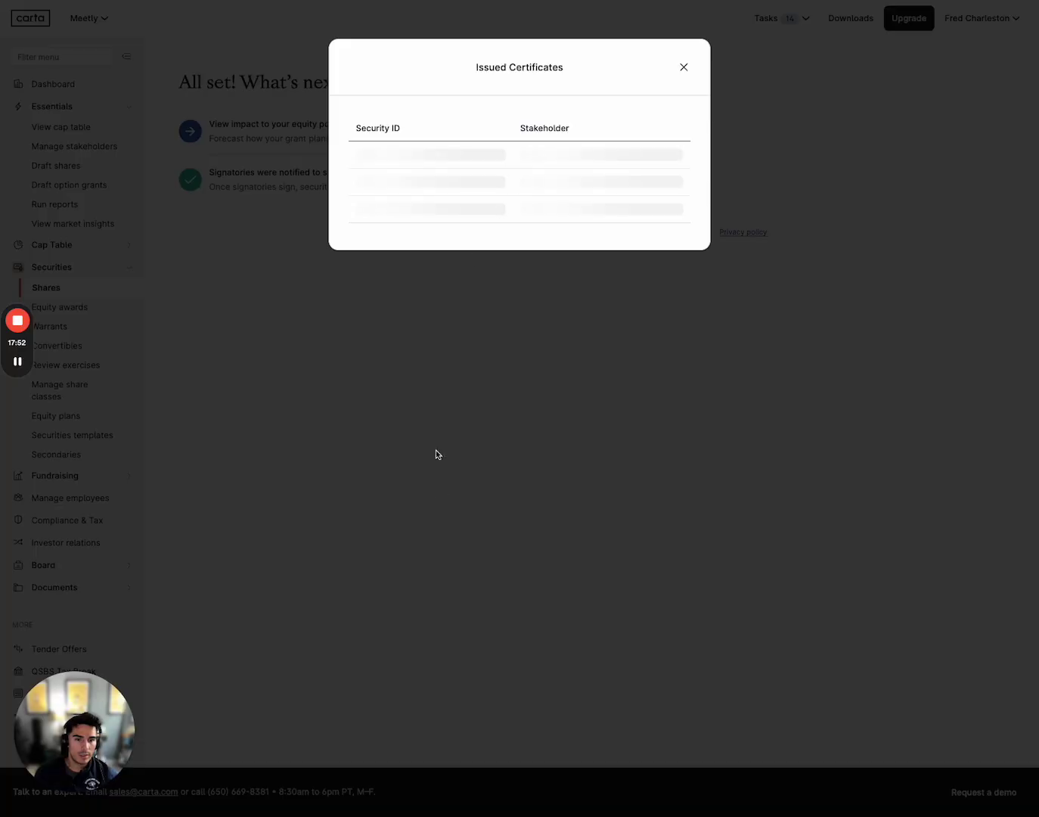
left_click(683, 68)
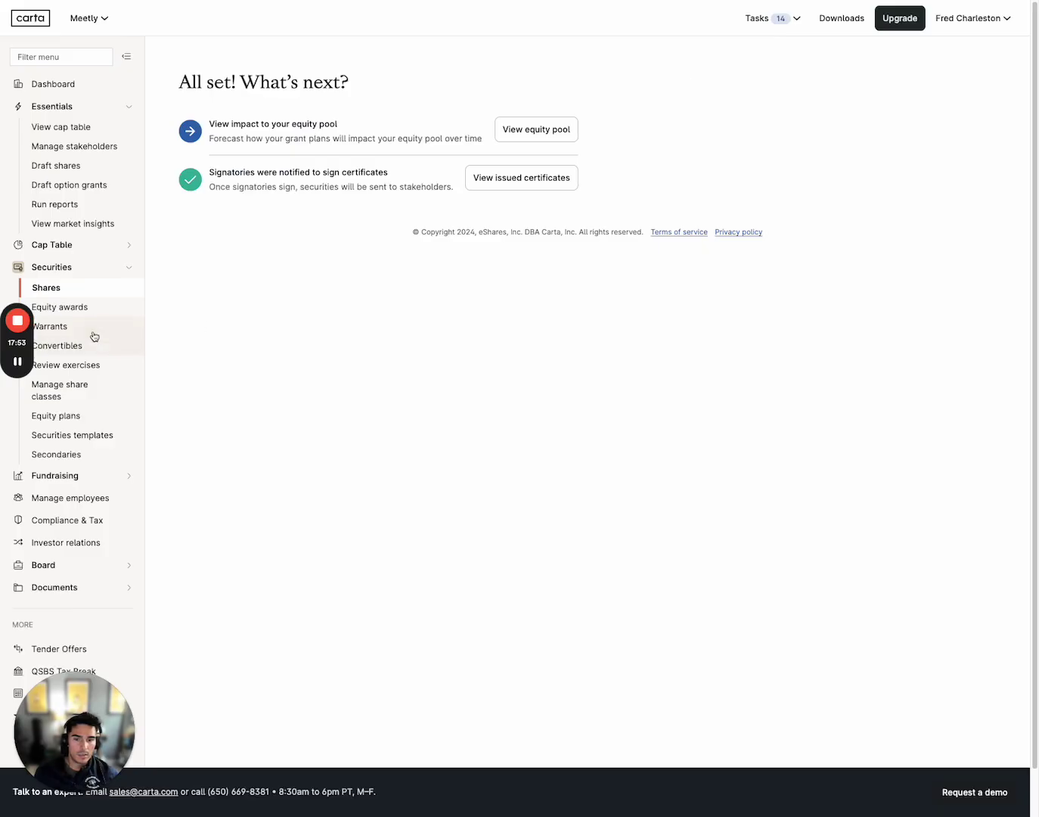
left_click(95, 286)
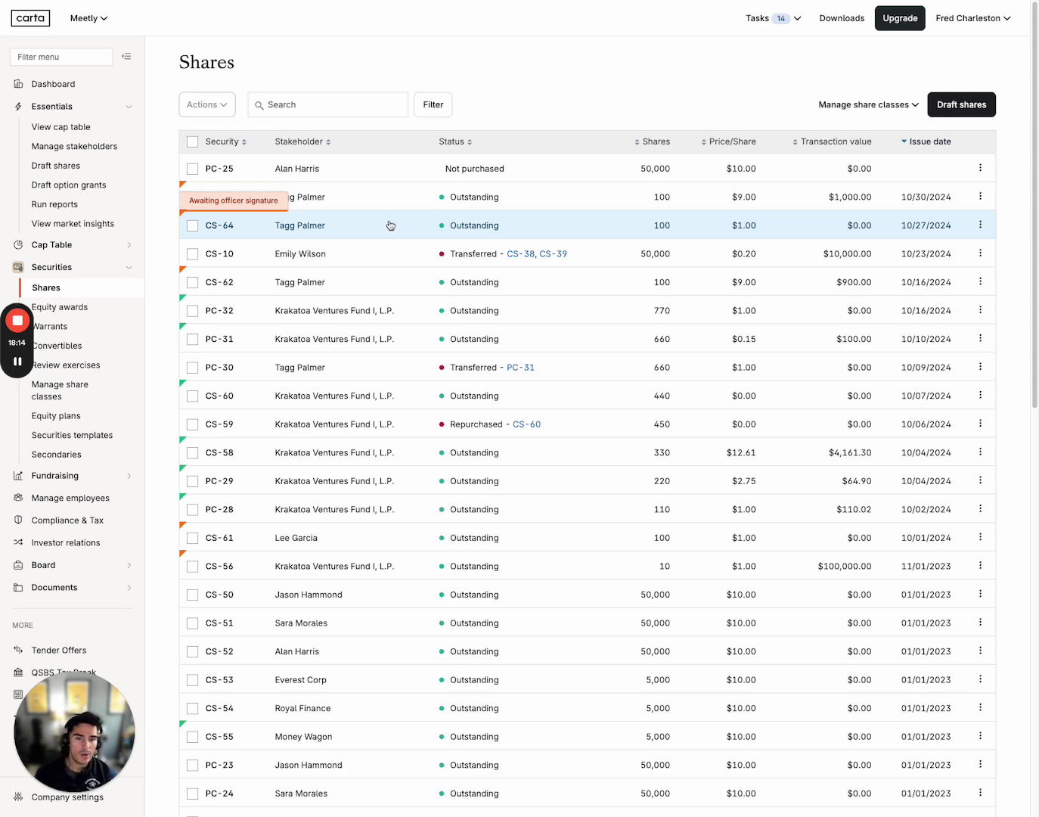
Open certificate CS-64, check its approval status, and close it
left_click(432, 218)
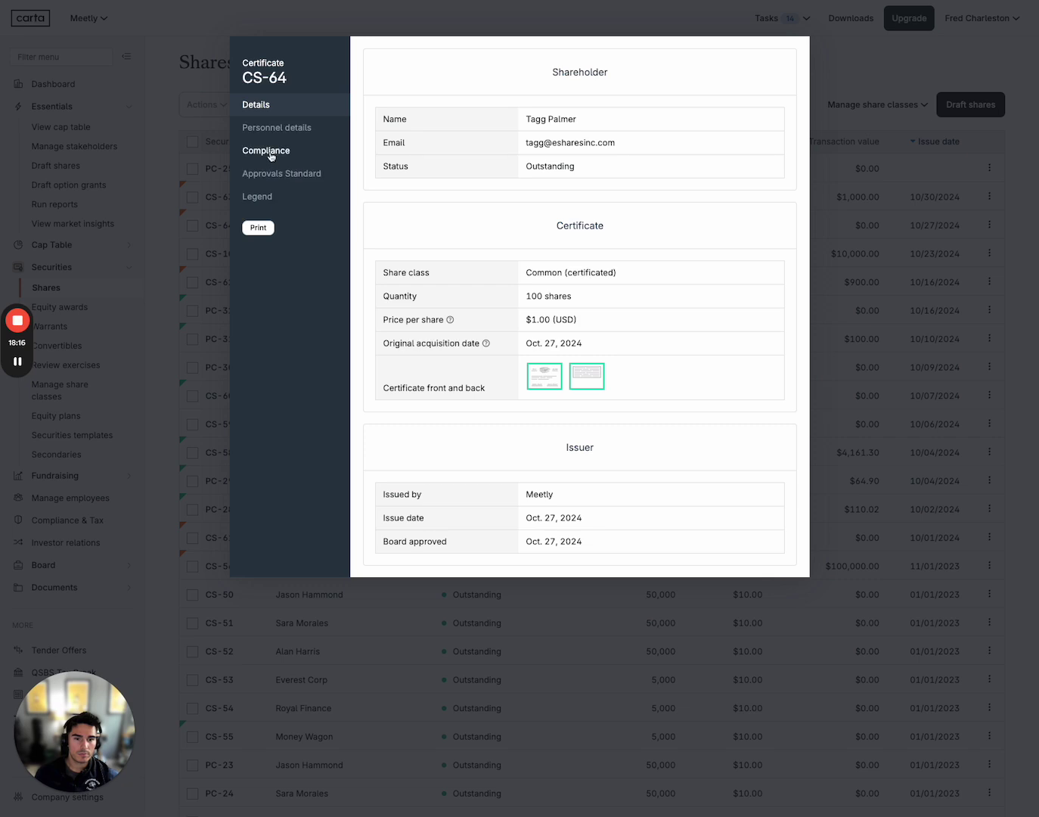
left_click(277, 171)
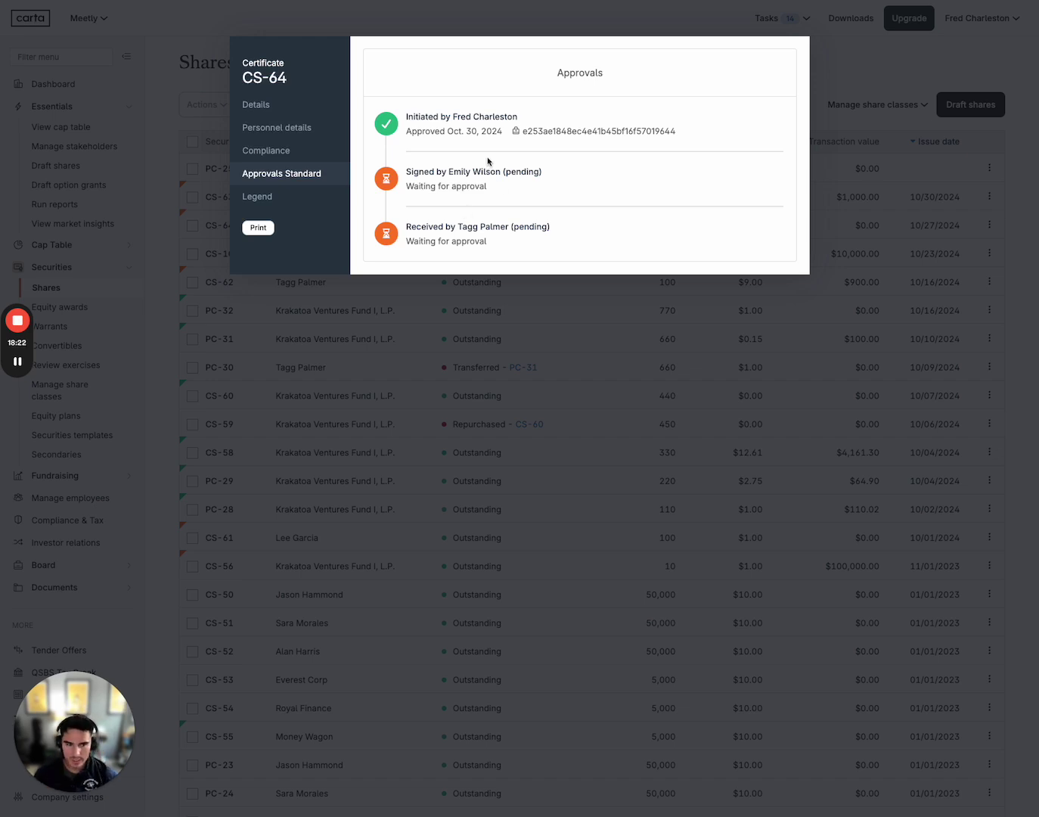
left_click(154, 82)
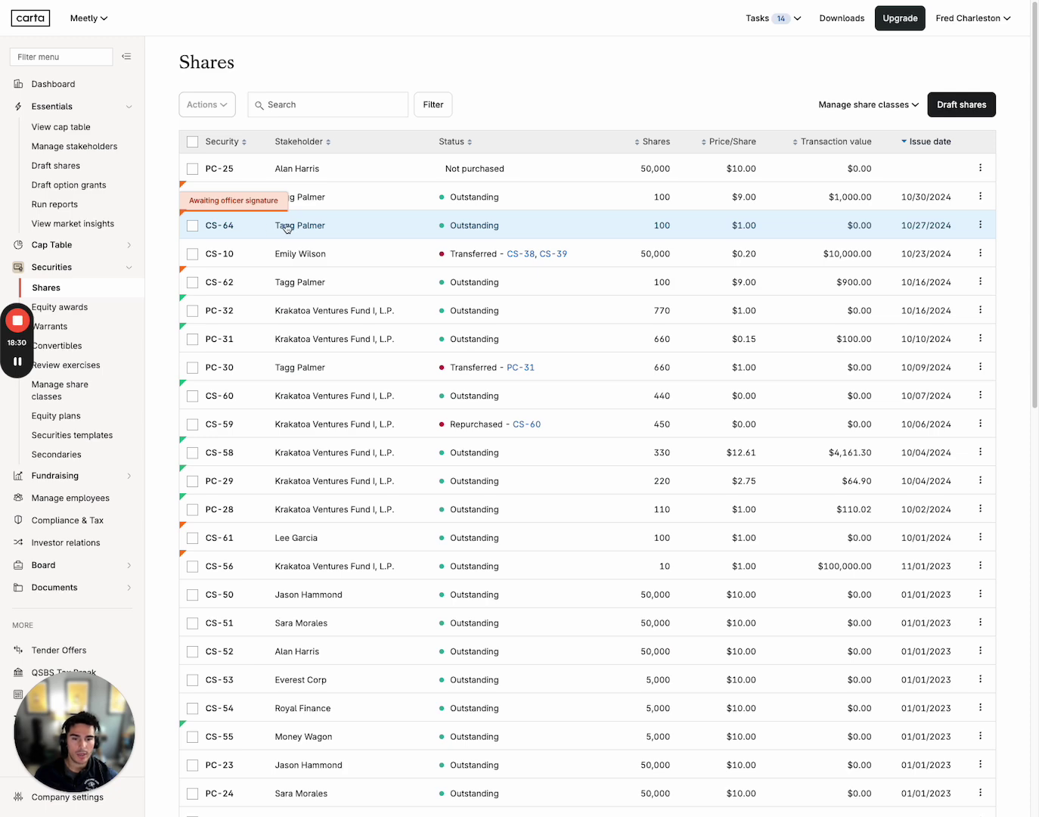
Reopen CS-64 and review its personnel, compliance, approval and legend details before closing
left_click(262, 226)
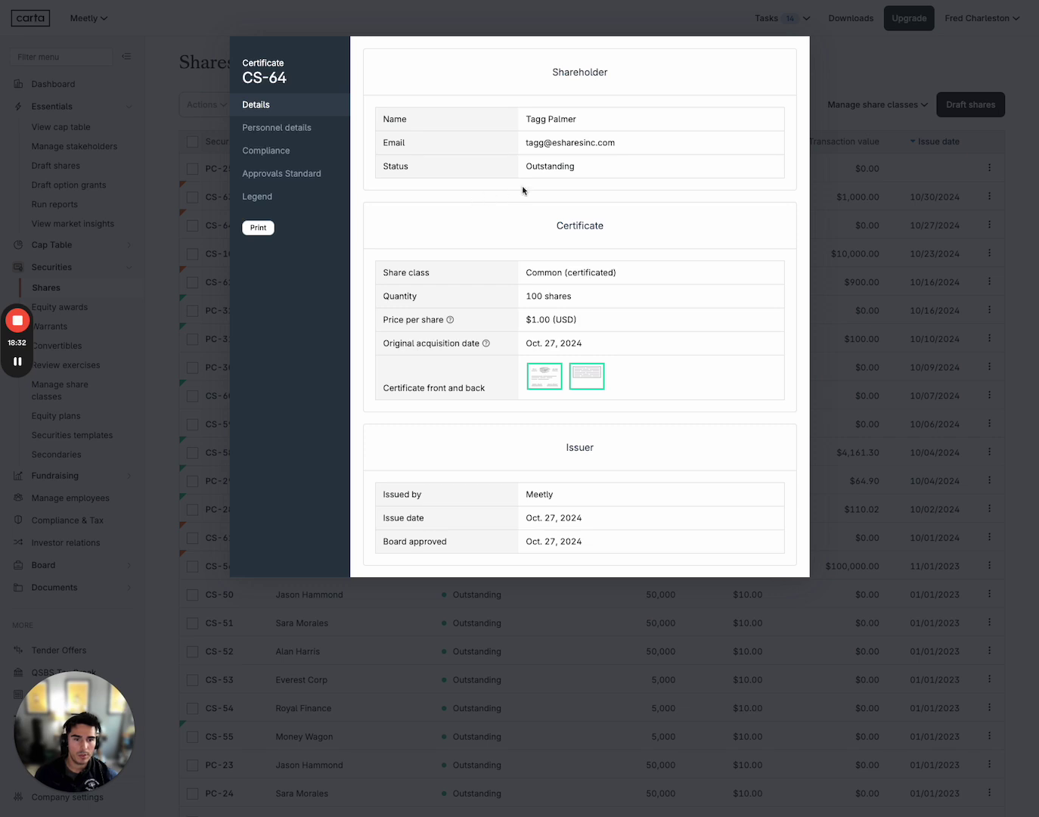
left_click(276, 128)
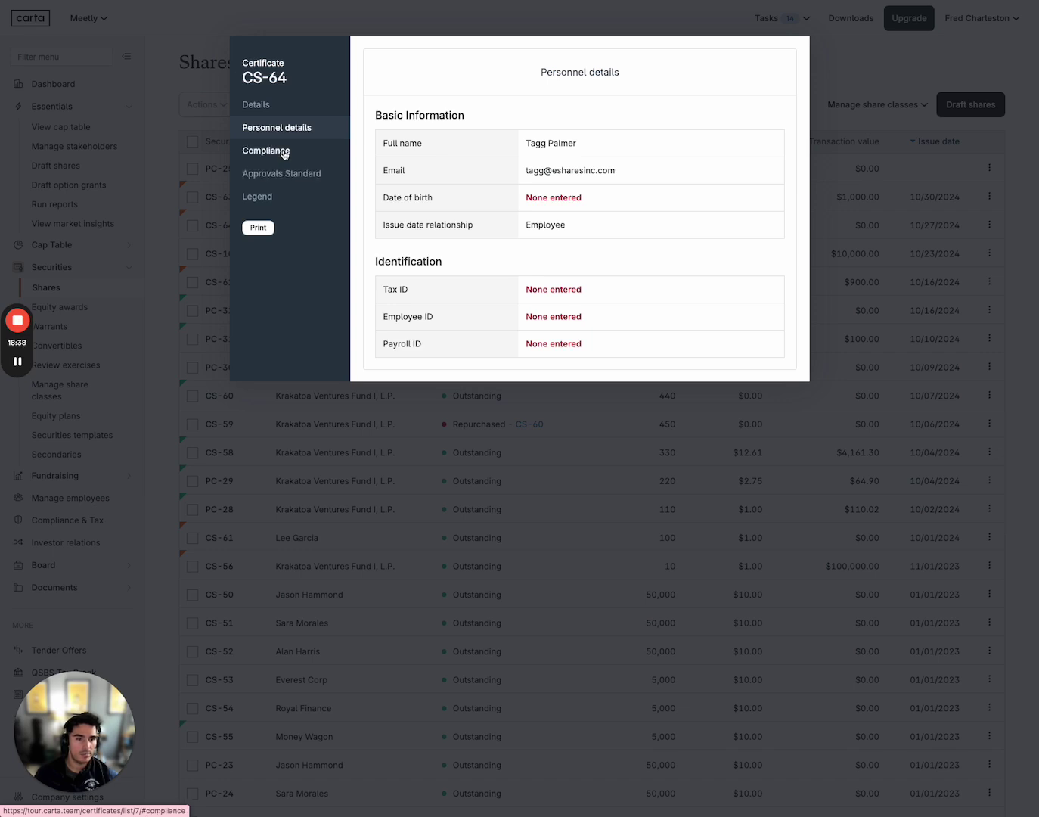
left_click(285, 154)
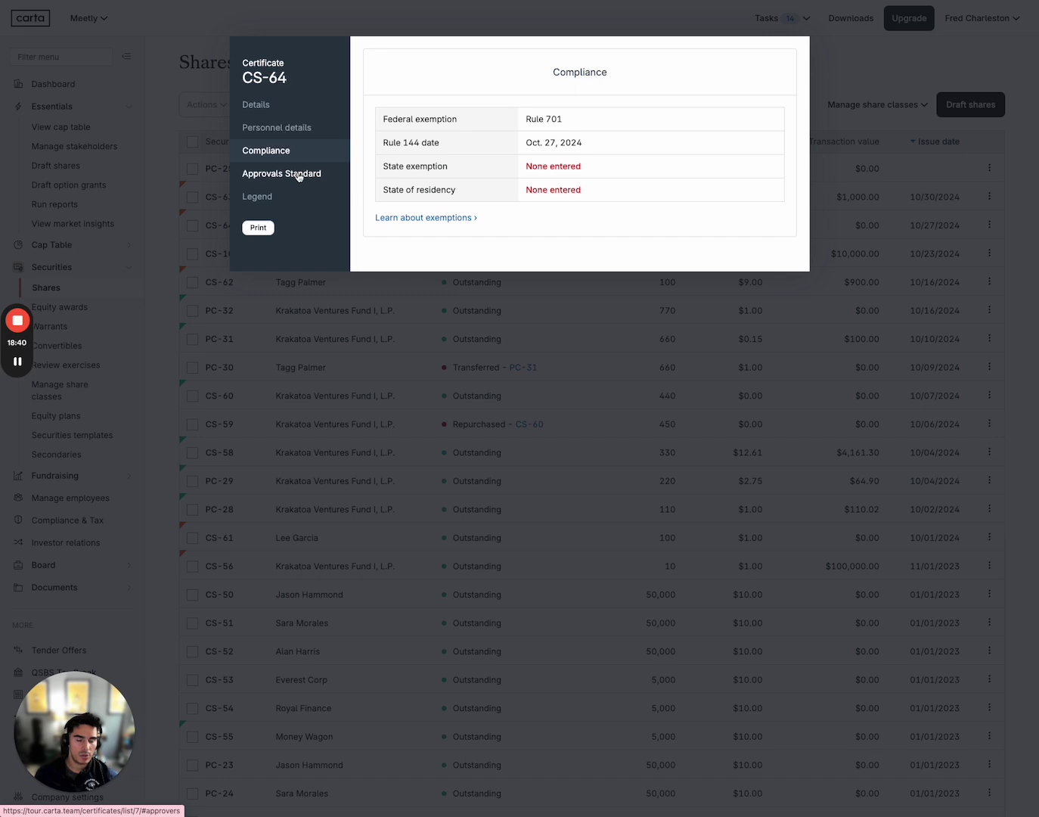
left_click(300, 175)
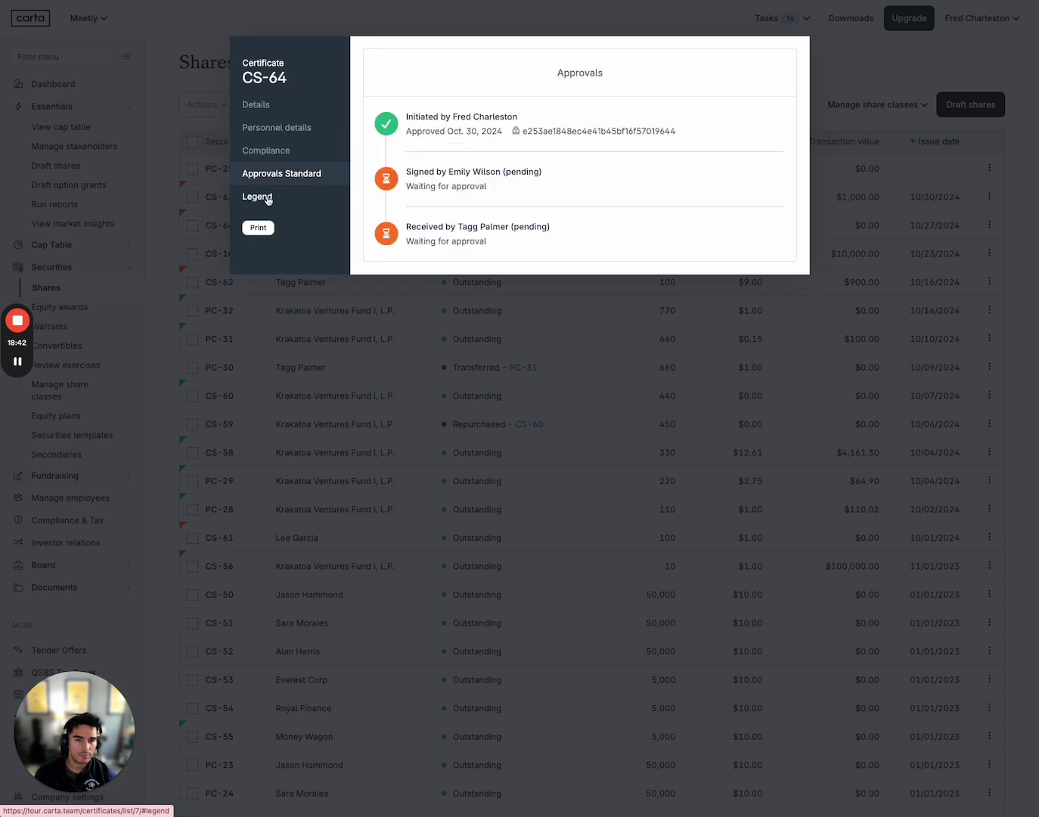
left_click(268, 198)
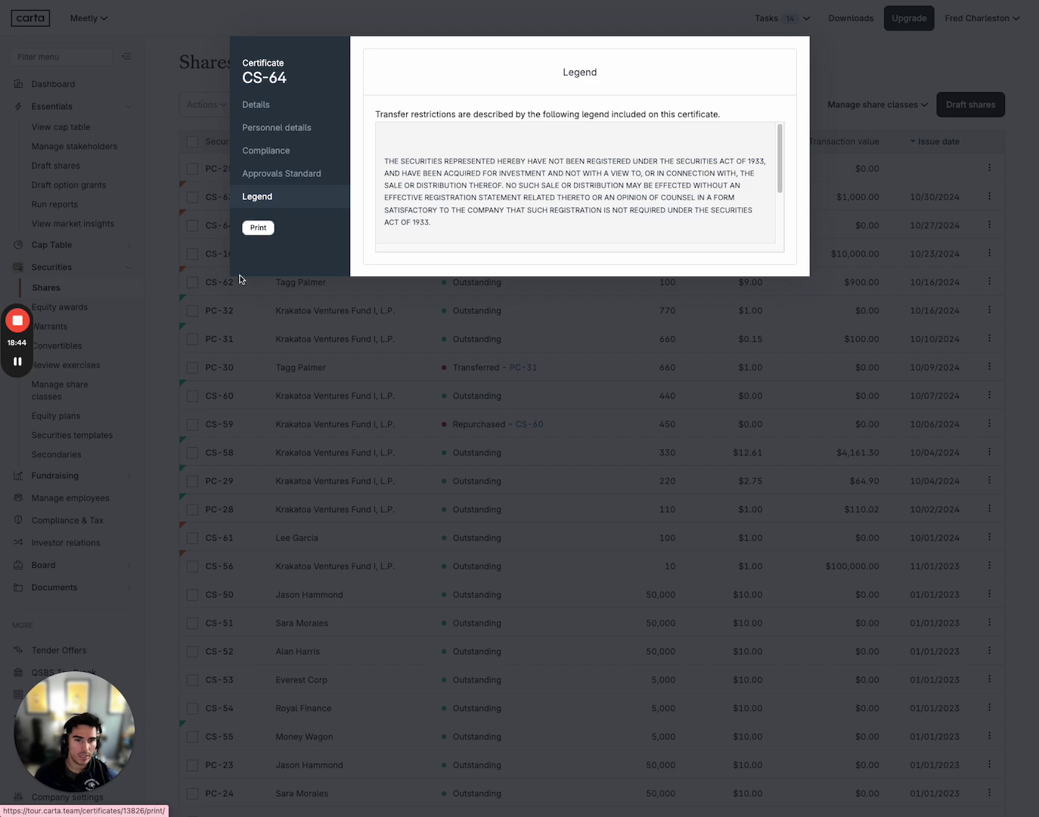
left_click(168, 267)
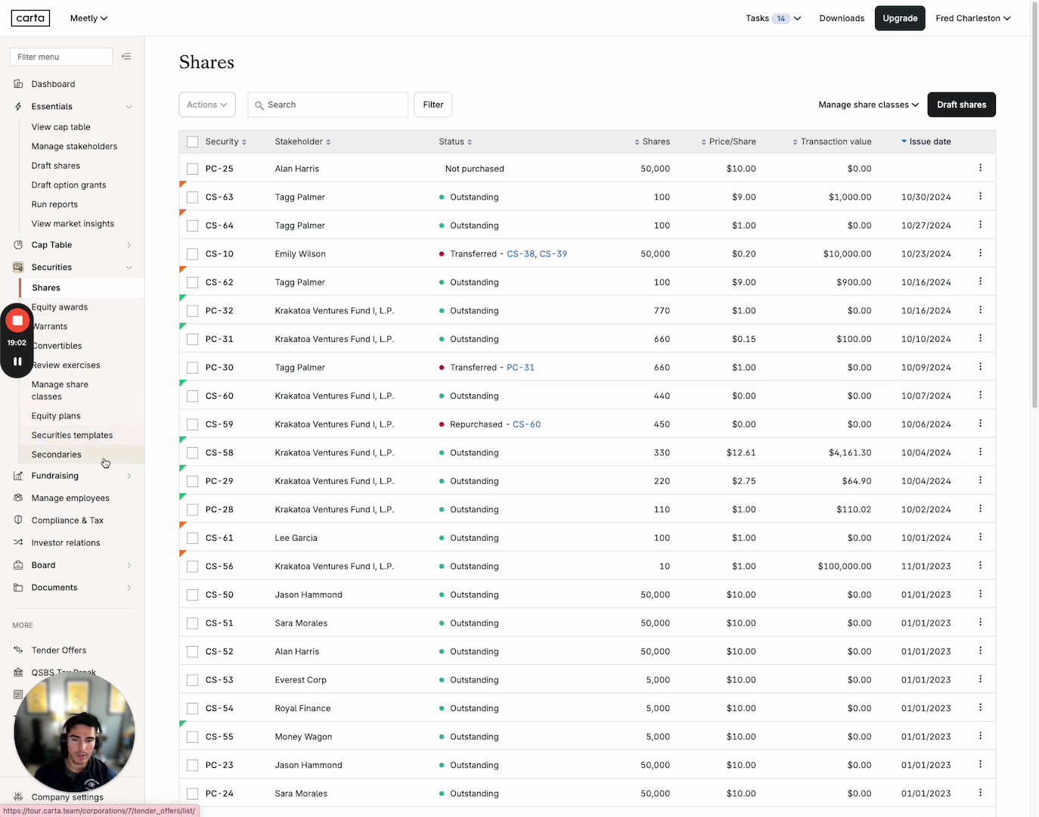
View the Warrants list, then switch to the Convertibles list
left_click(104, 331)
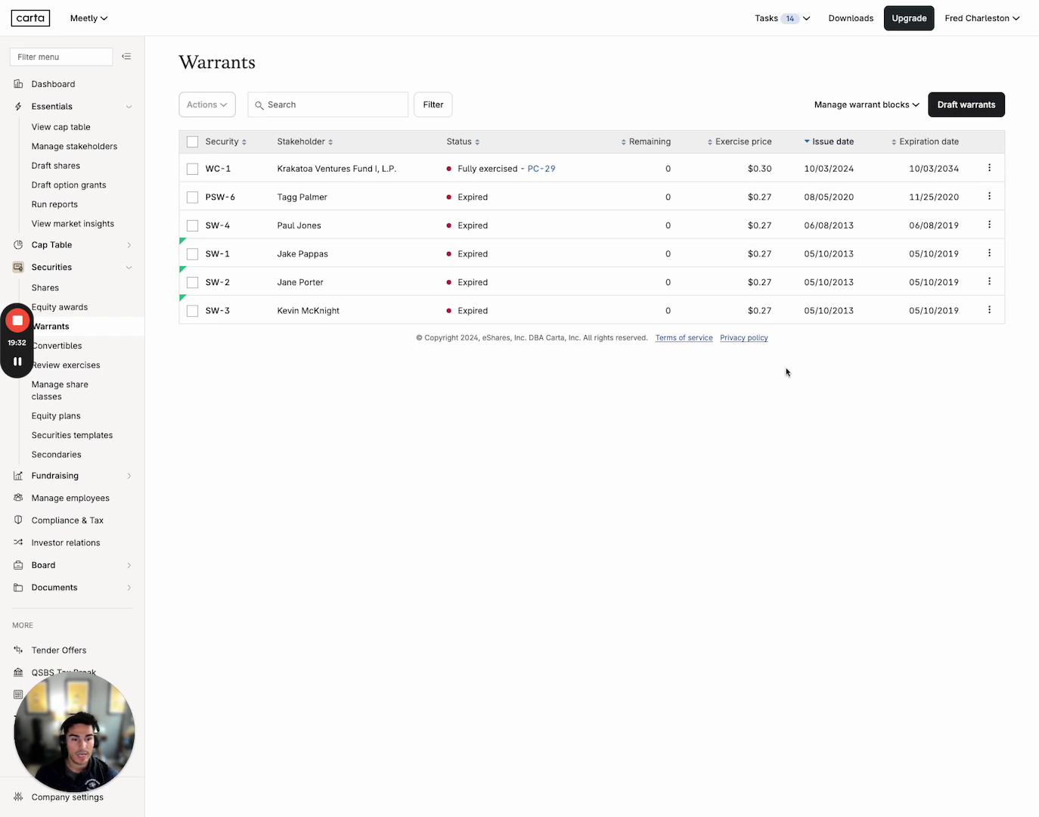
left_click(102, 348)
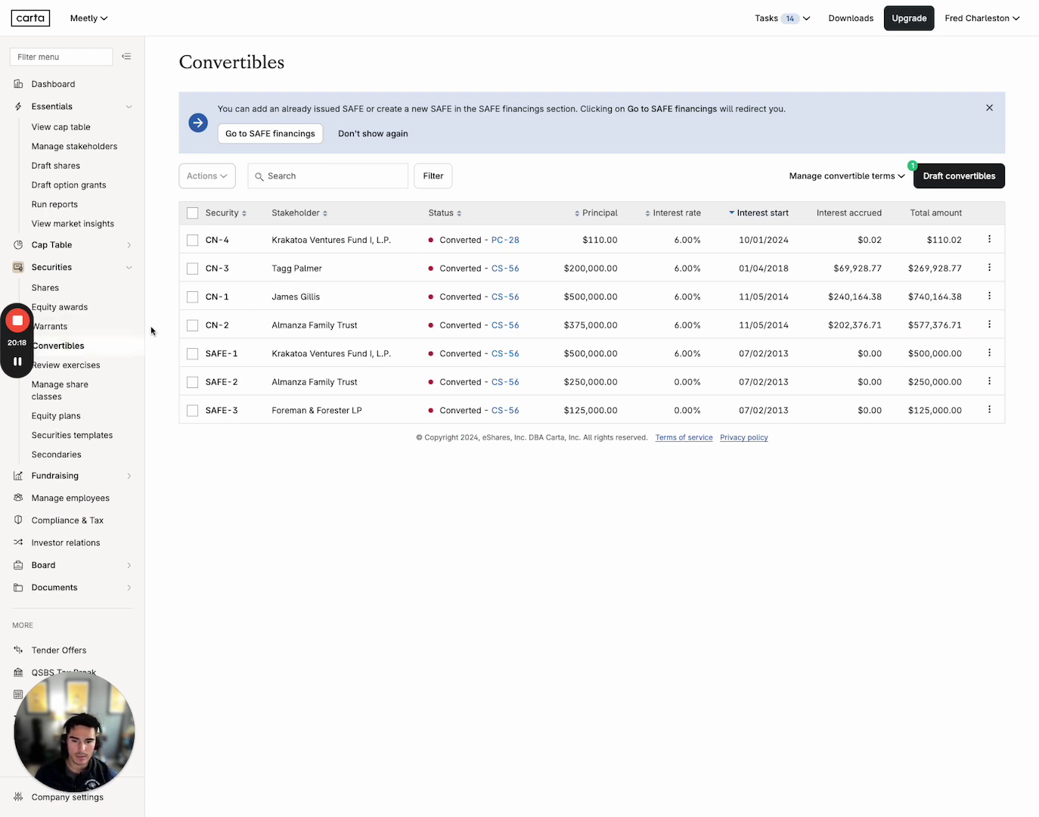
left_click(268, 138)
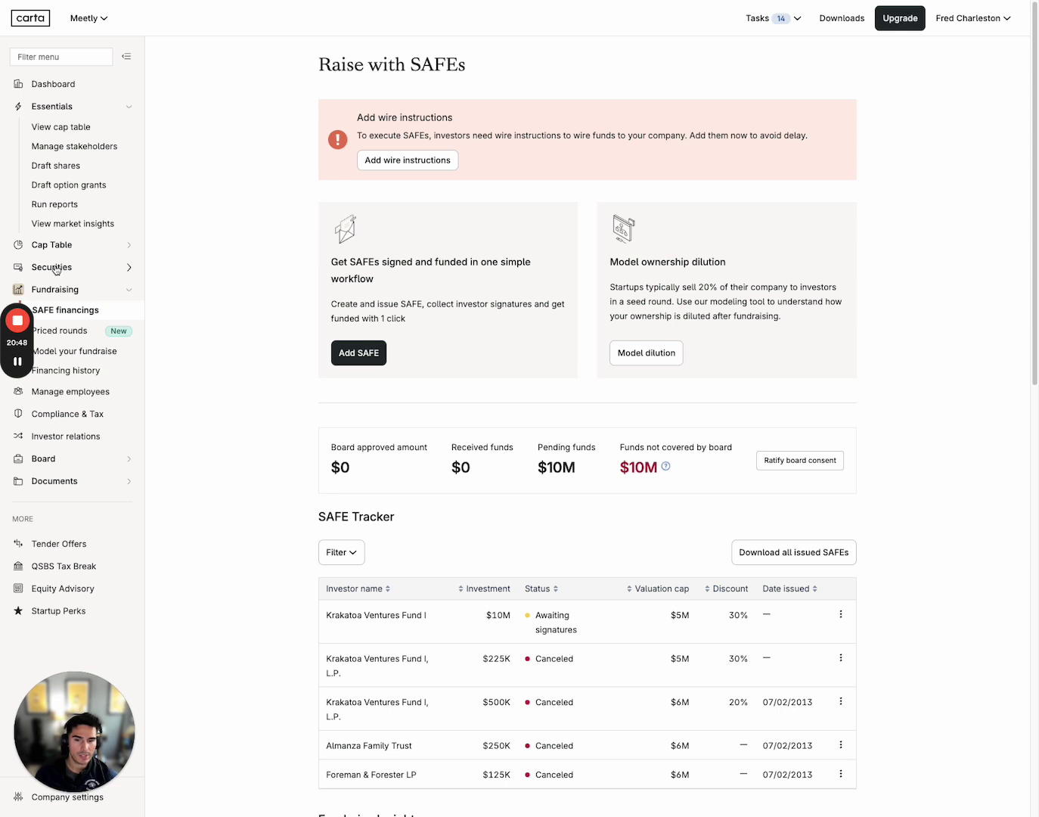
left_click(56, 268)
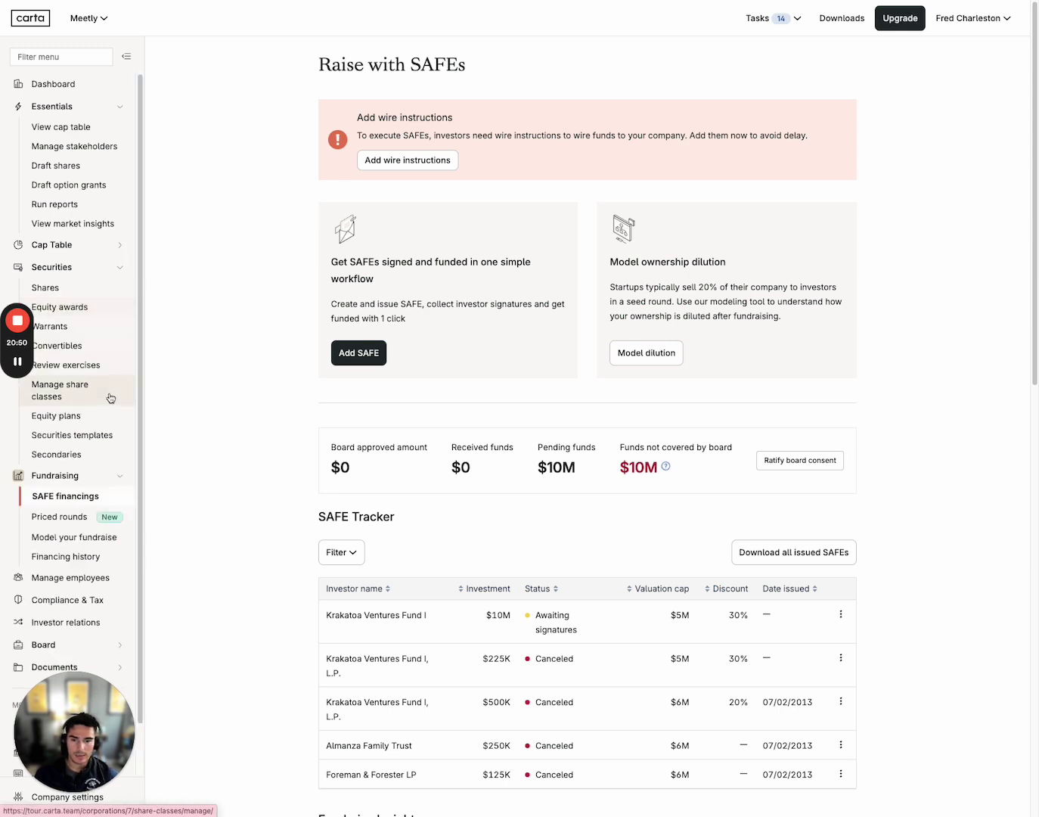
left_click(95, 349)
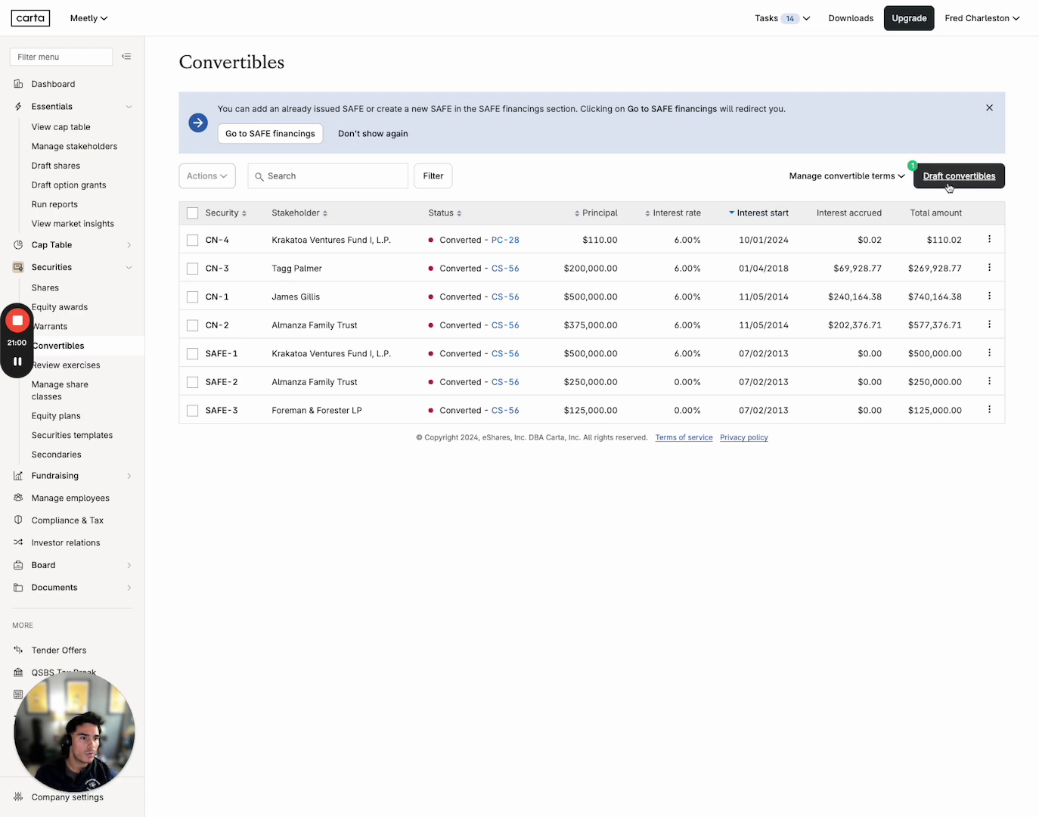
Start Bridge 2014 note drafts, inspect the blank No name draft's form, and select it
left_click(947, 186)
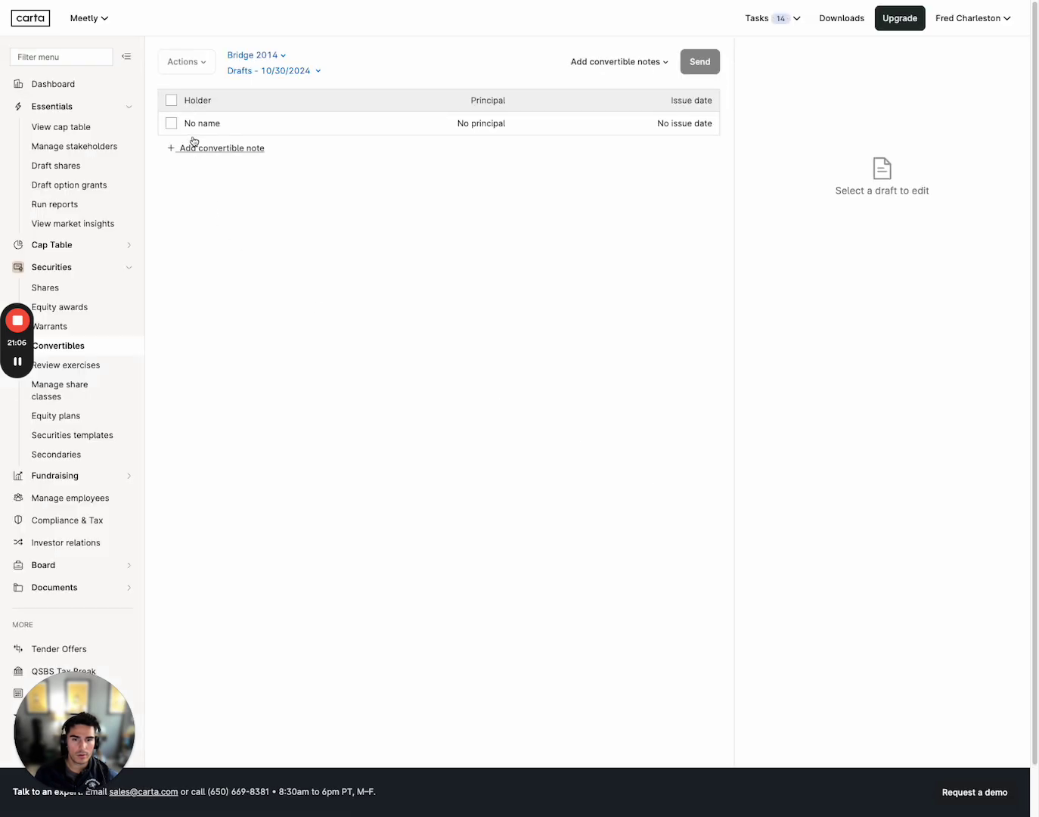
left_click(194, 123)
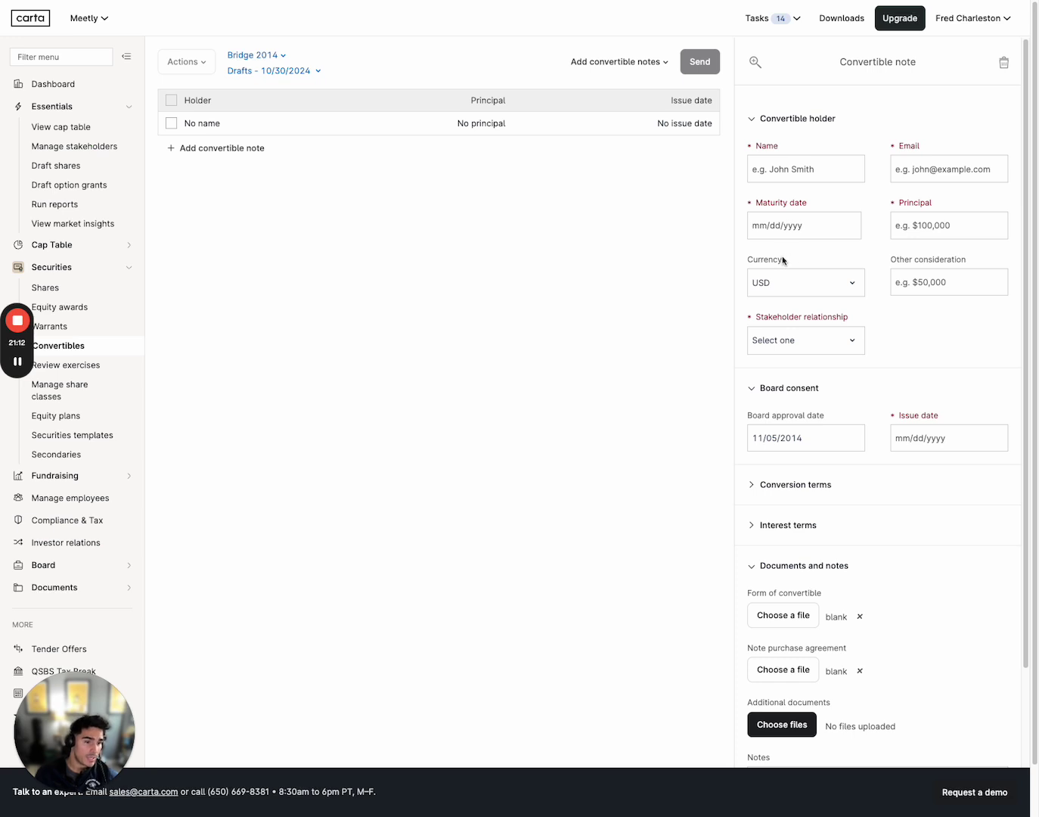
scroll(877, 560, "down", 2)
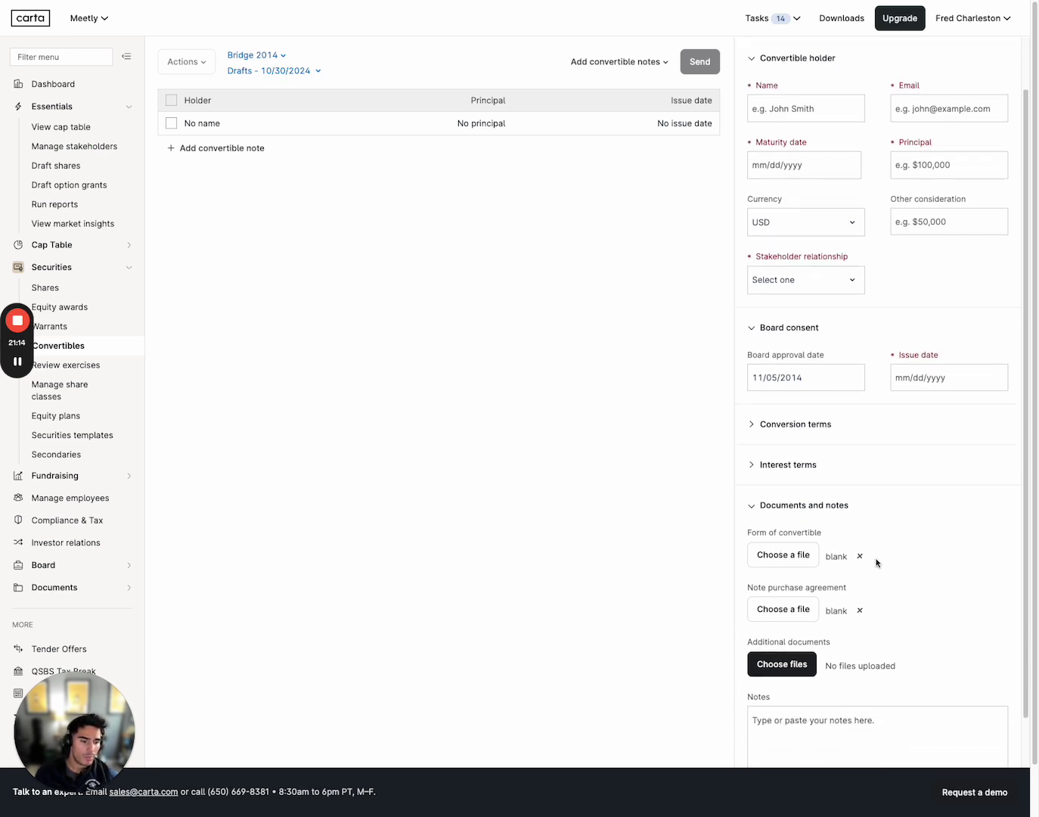
scroll(875, 563, "down", 2)
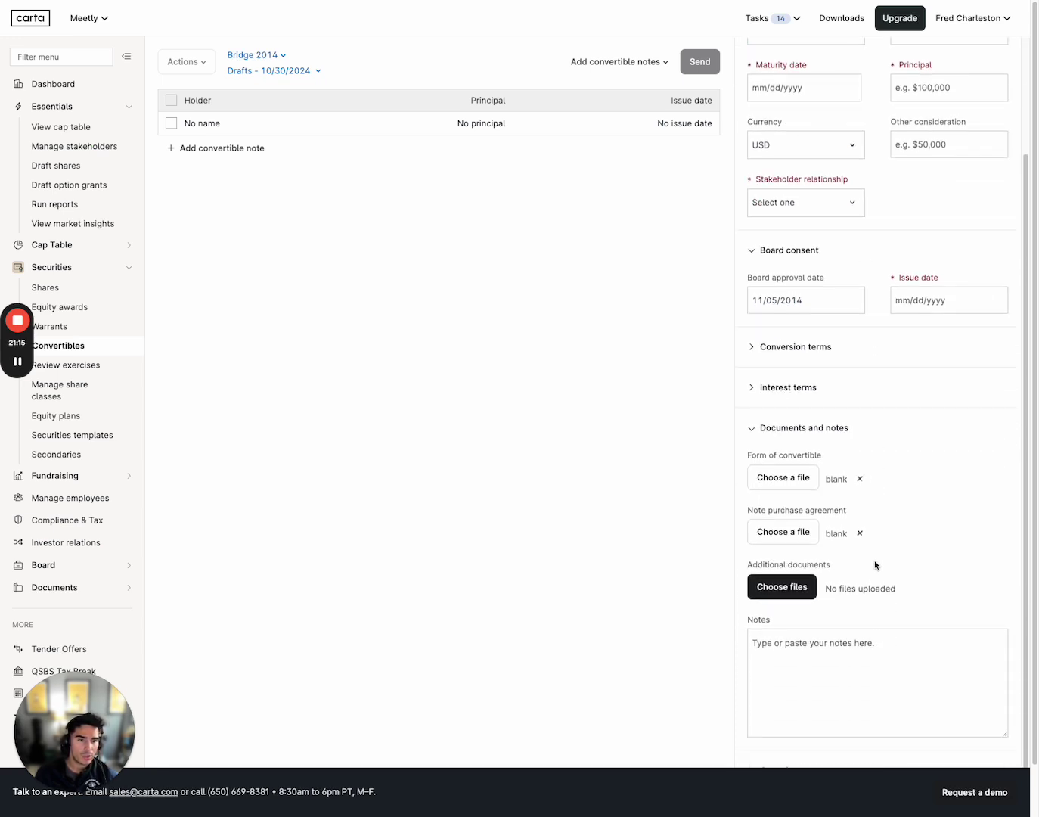
left_click(171, 124)
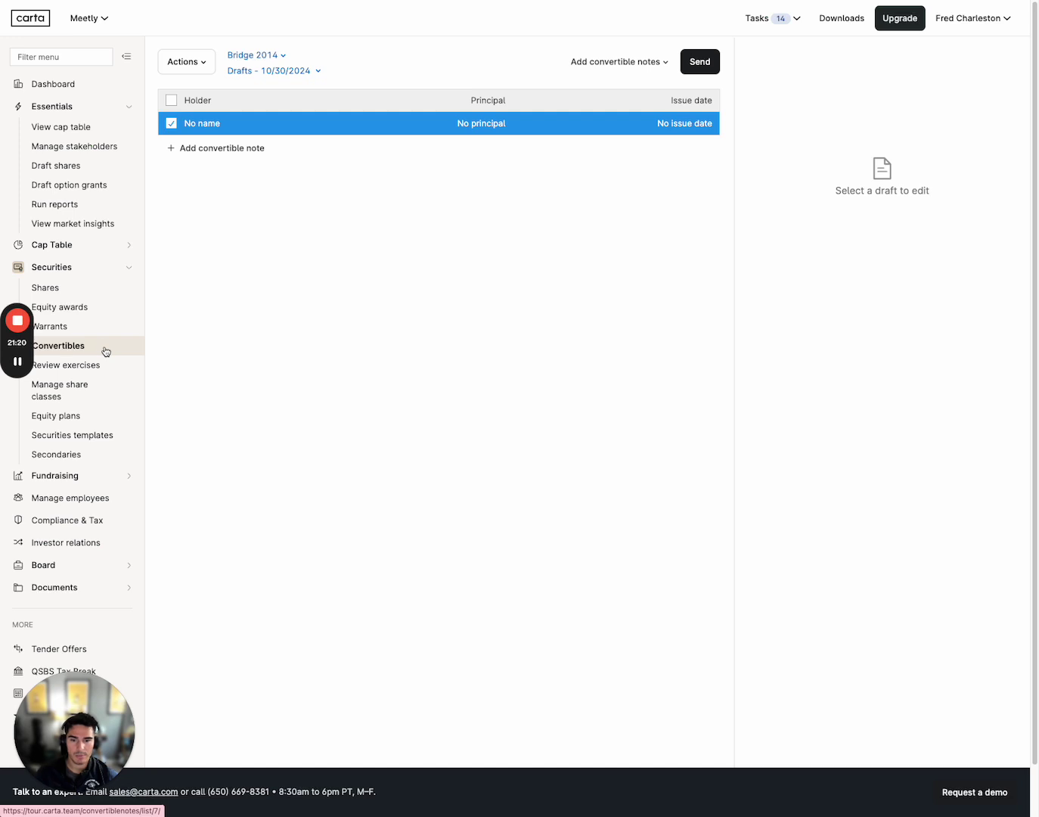
Open the Equity Awards list, check grant ES-231's action menu, and select ES-231 and ES-235 through ES-239
left_click(99, 308)
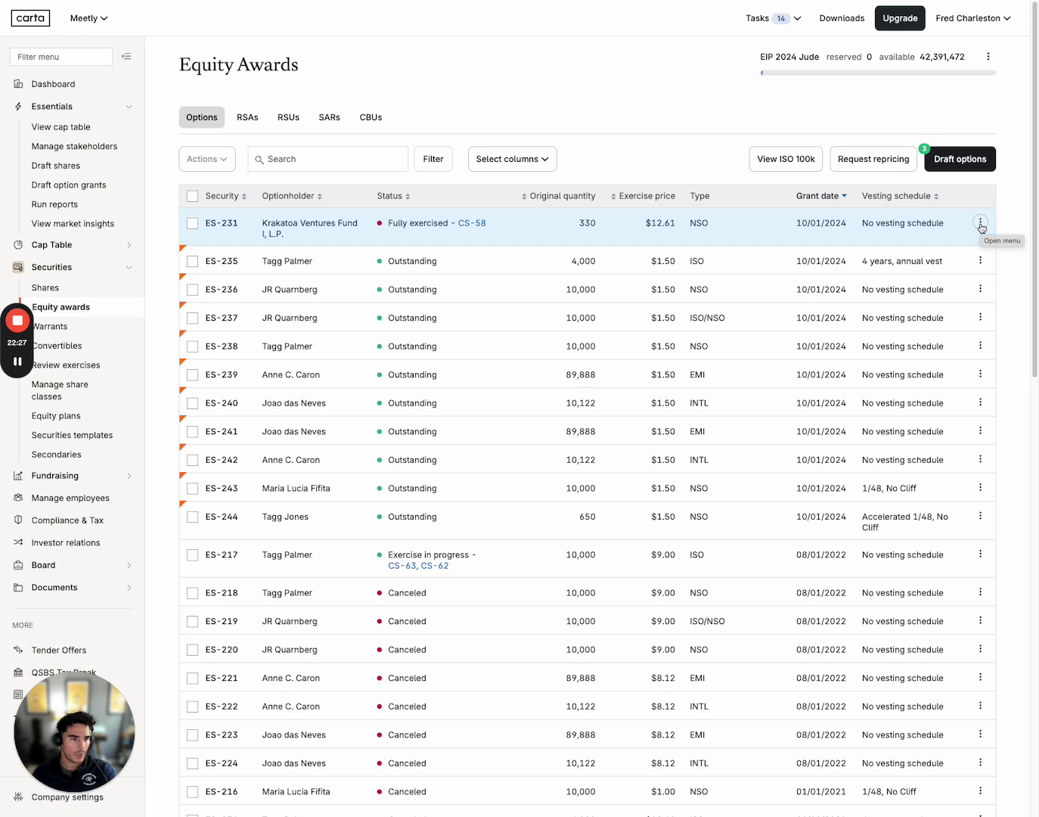
left_click(980, 224)
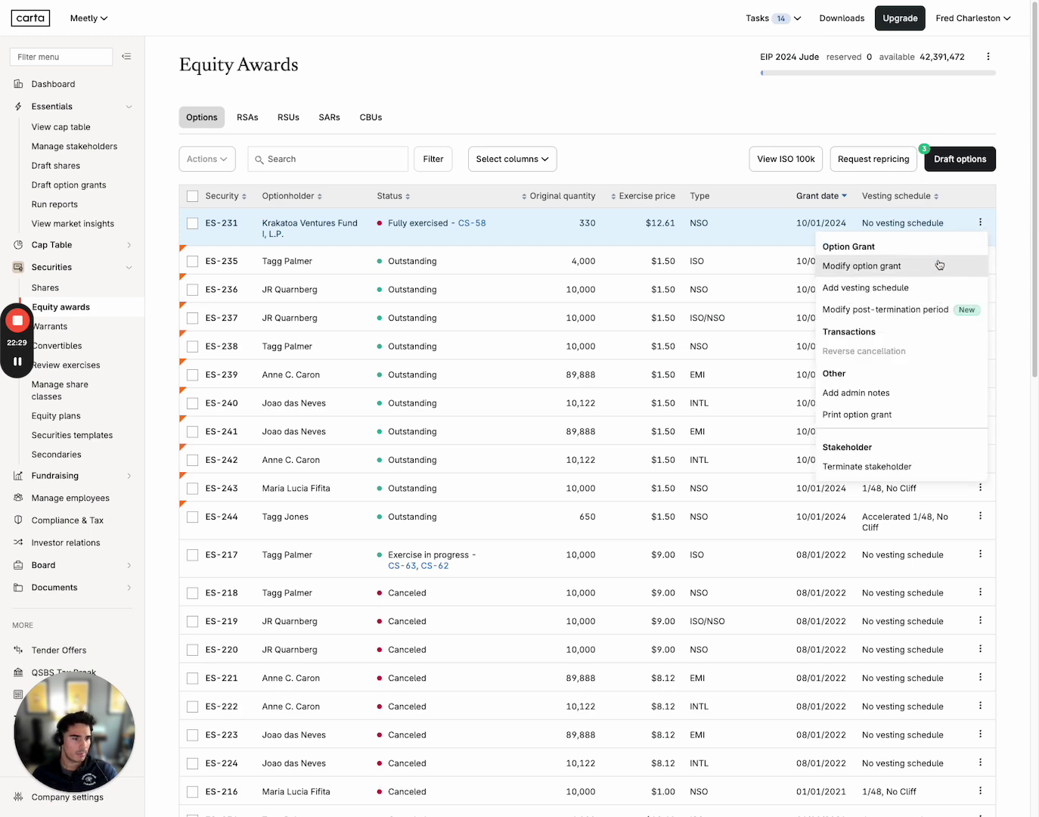
left_click(193, 224)
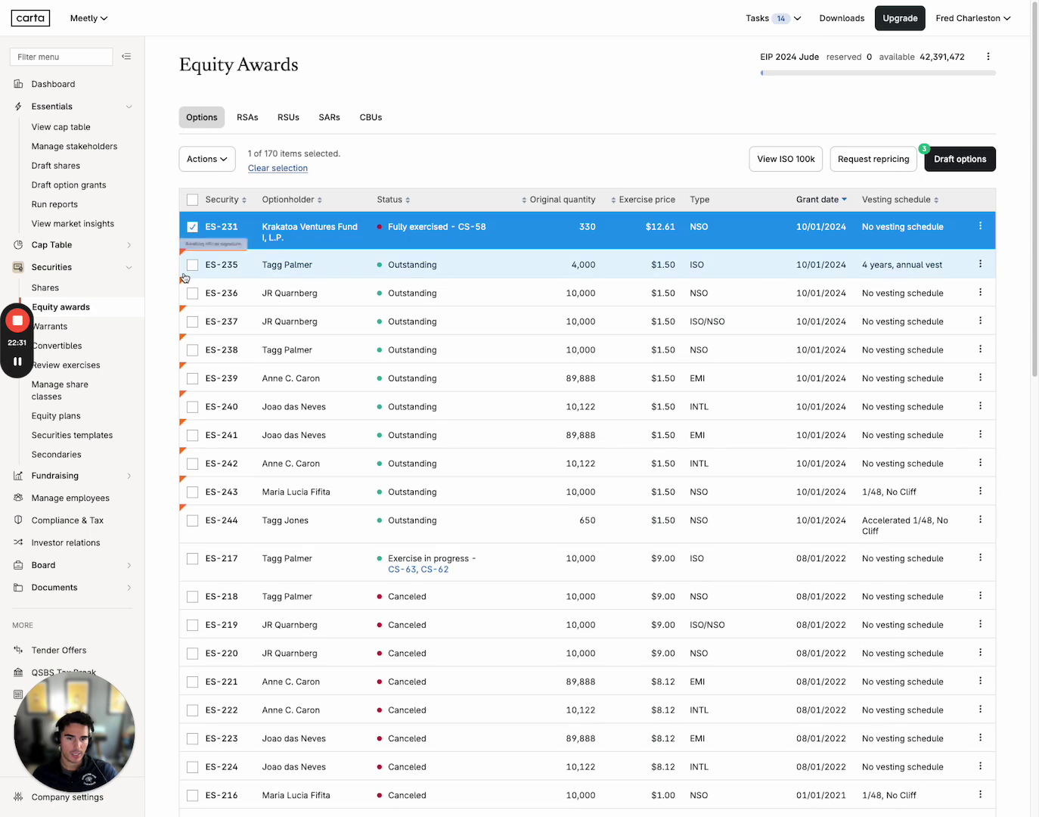
left_click(192, 265)
left_click(193, 293)
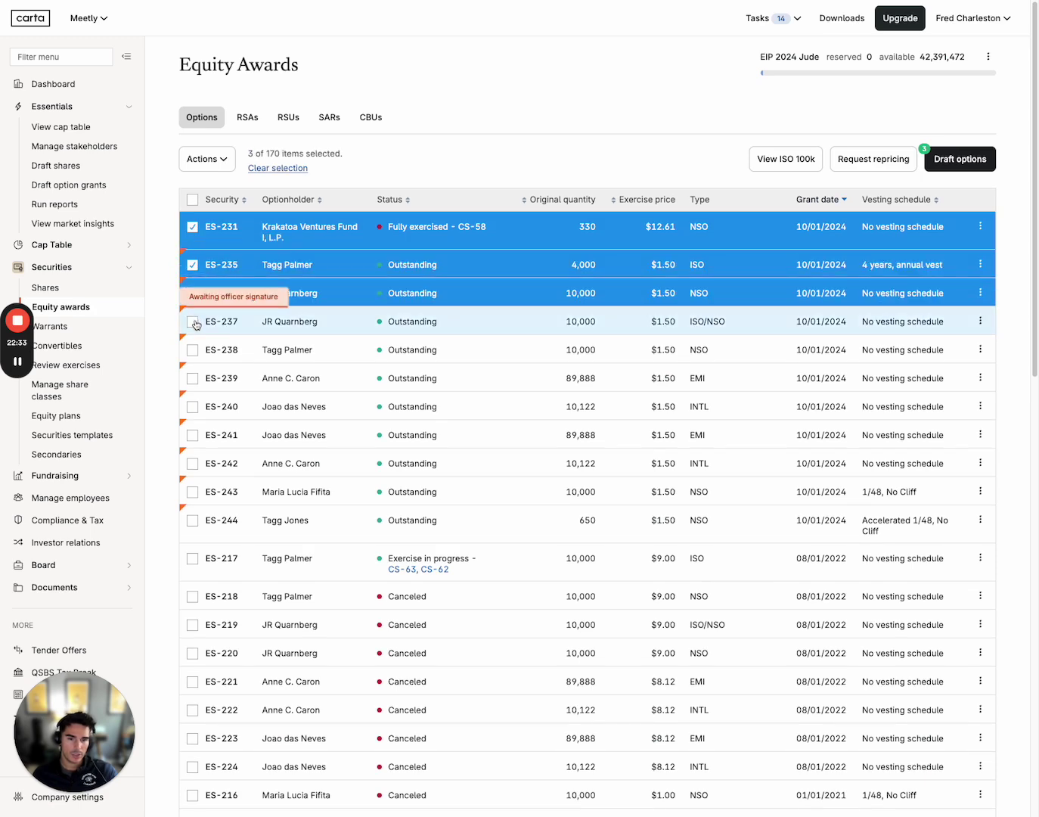
left_click(192, 322)
left_click(194, 351)
left_click(192, 379)
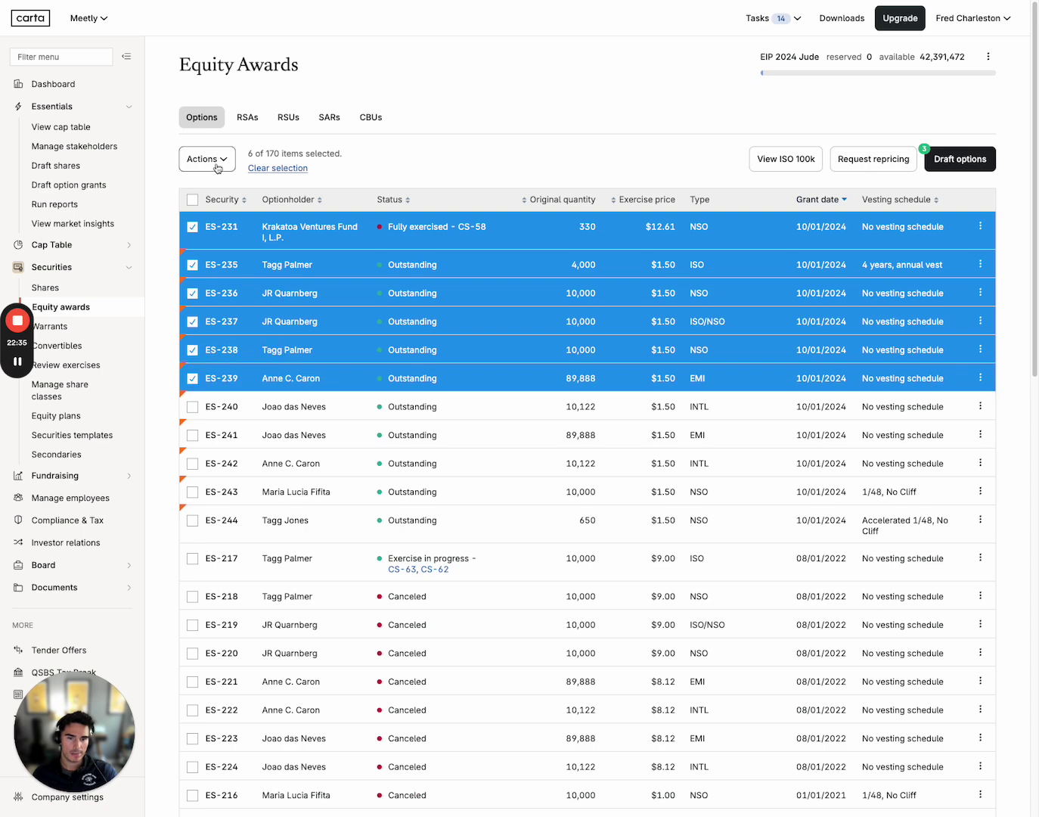
Review the bulk actions for the six selected grants, then deselect all of them
left_click(218, 168)
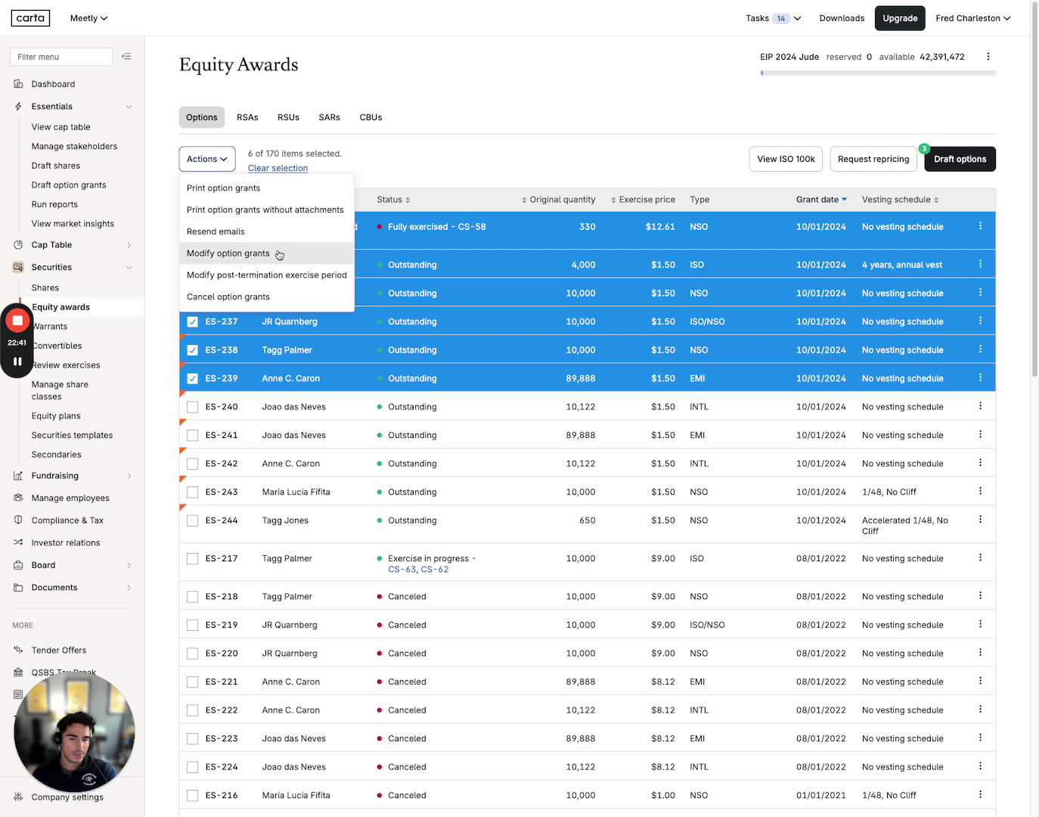
left_click(435, 160)
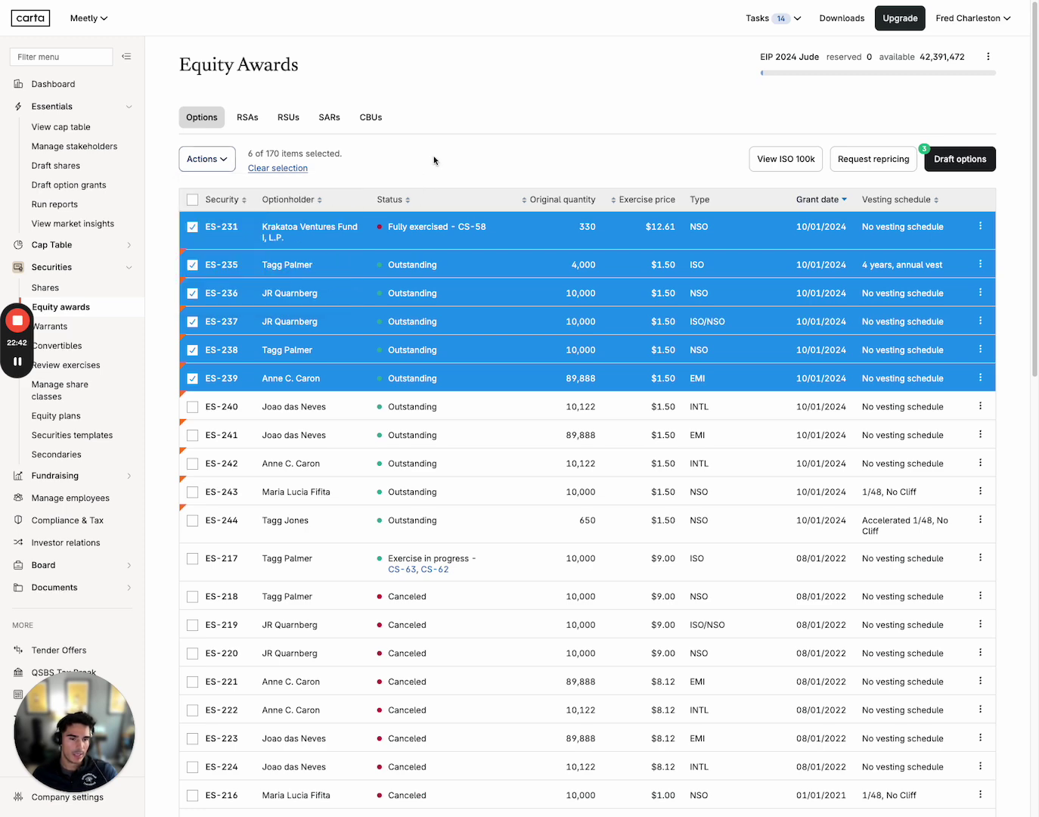
left_click(193, 226)
left_click(192, 263)
left_click(192, 293)
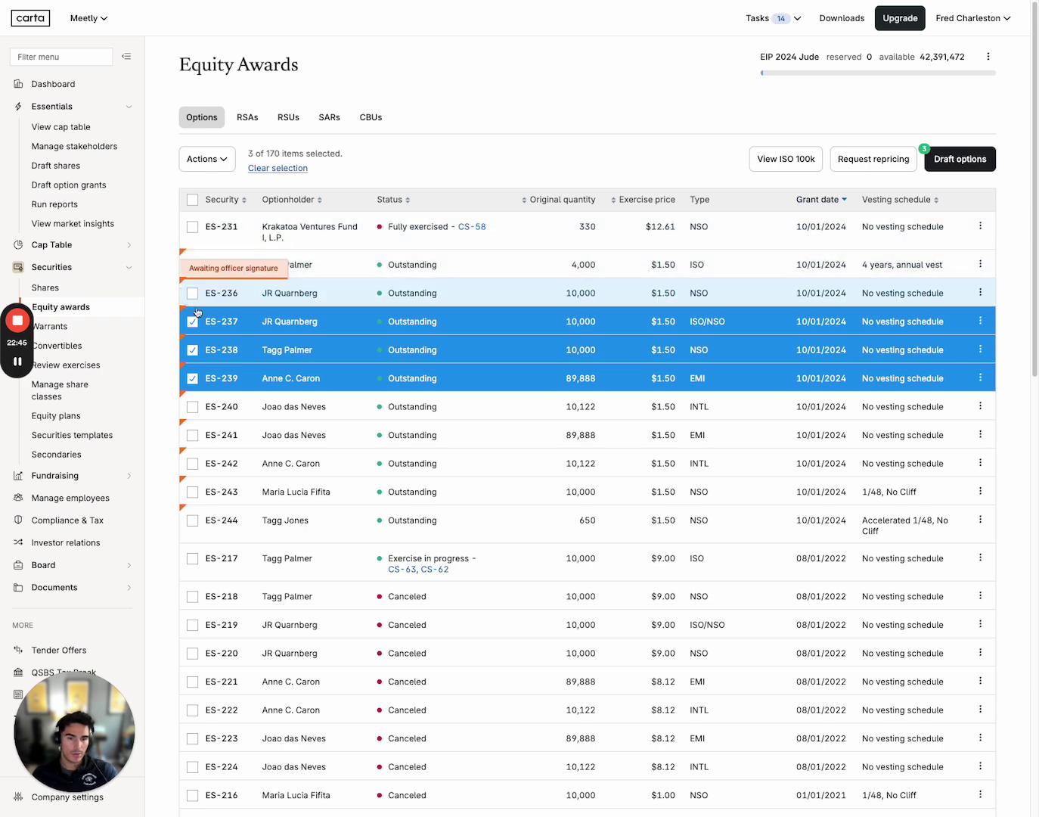
left_click(193, 322)
left_click(192, 350)
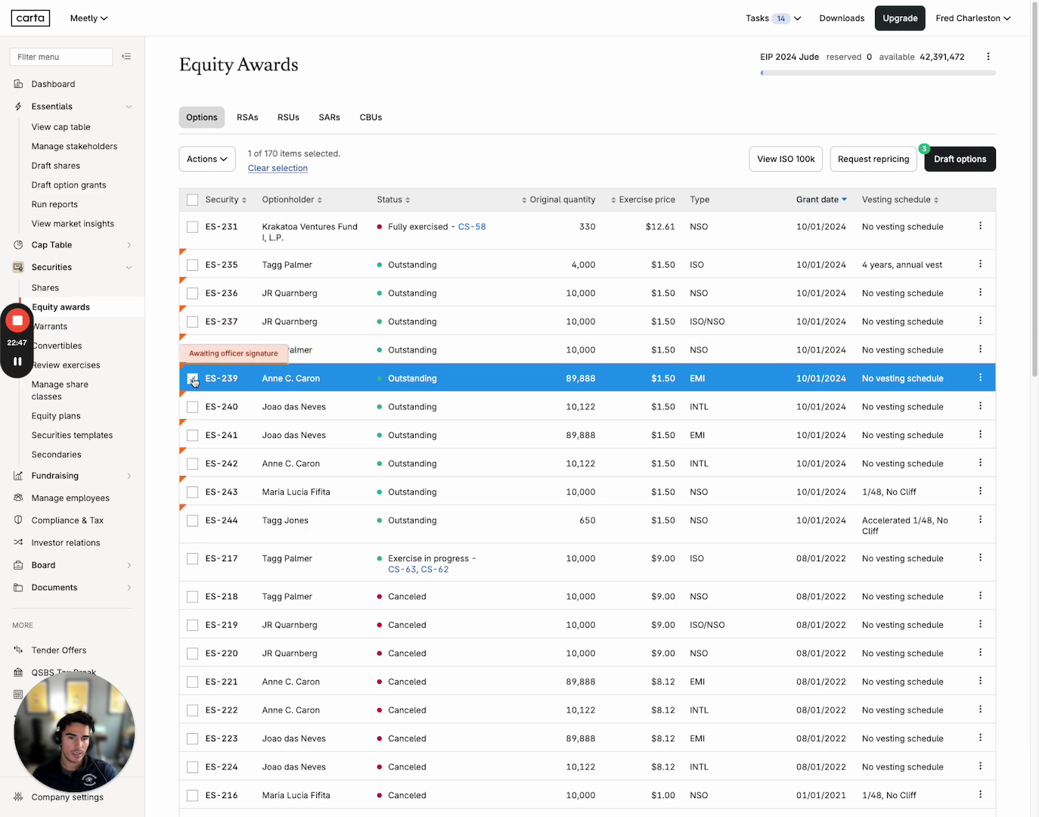
left_click(193, 378)
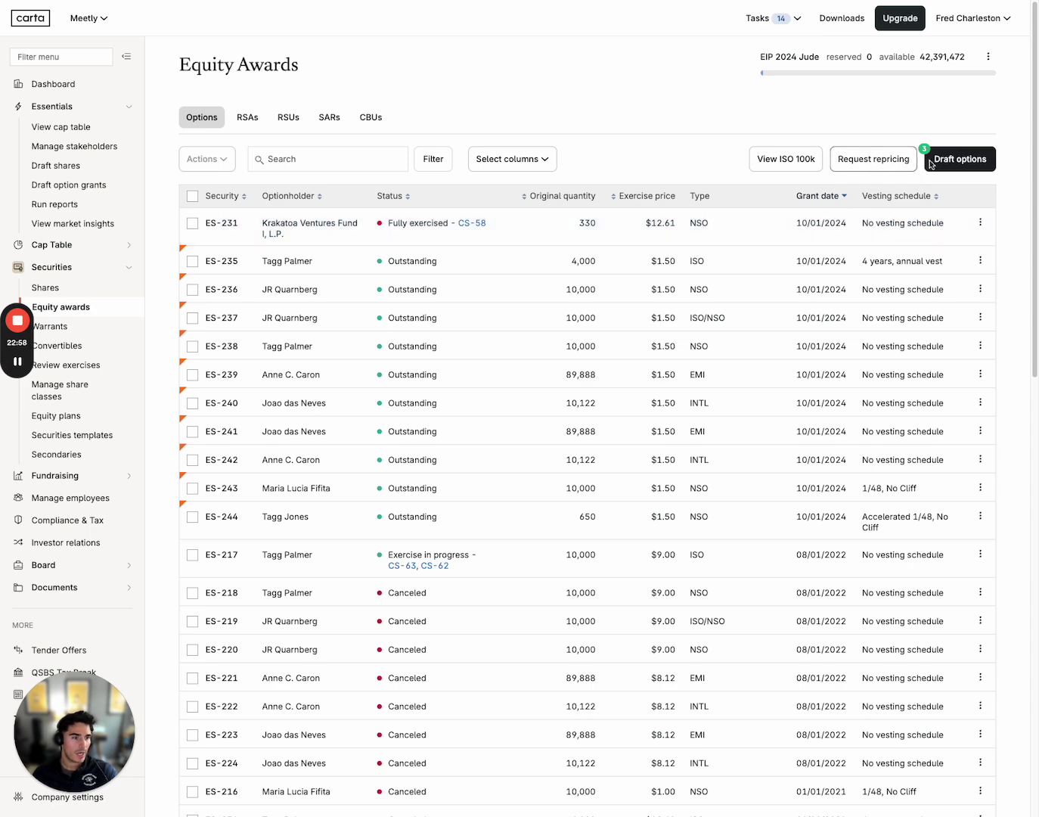
Start a new options draft set on plan EIP 2024 Jude with Carta board approval set to Yes
left_click(976, 171)
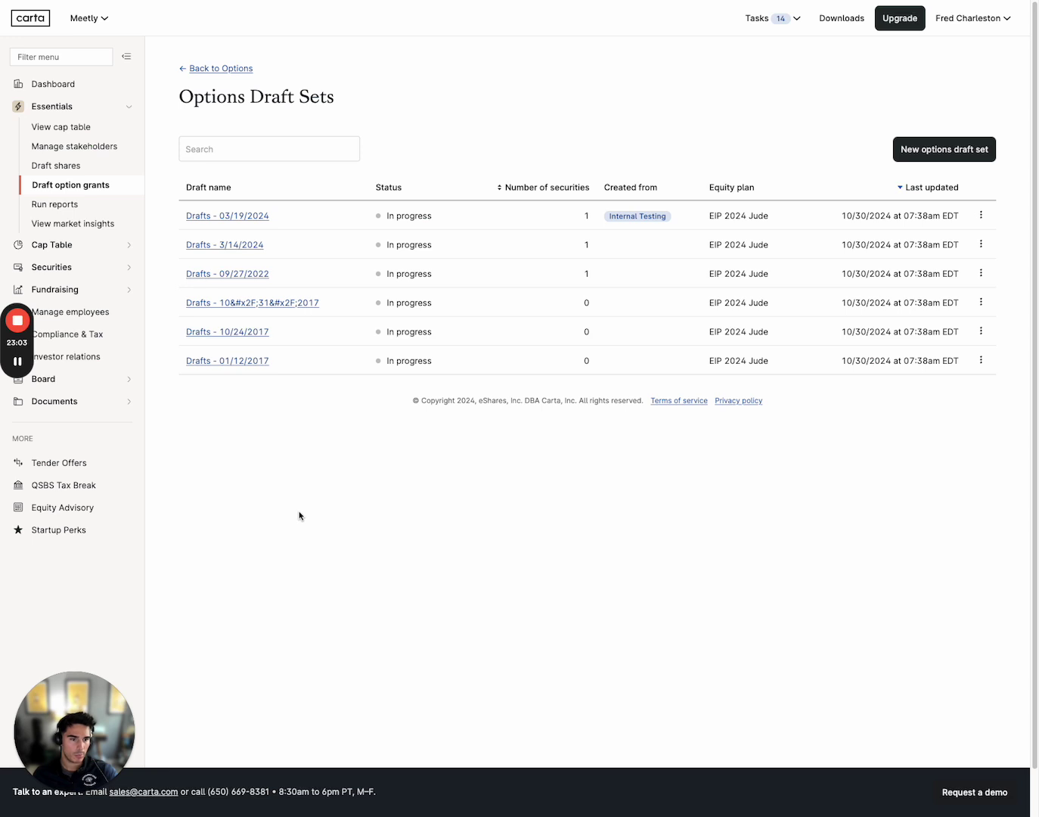
left_click(930, 151)
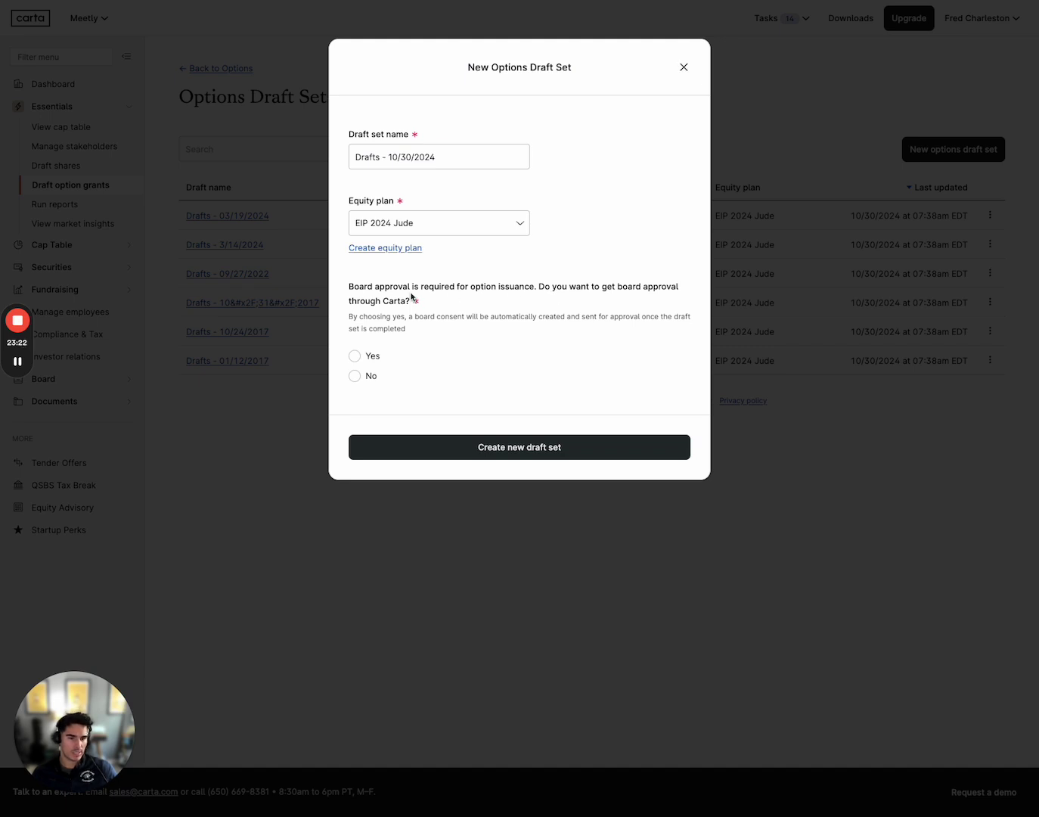
left_click(452, 230)
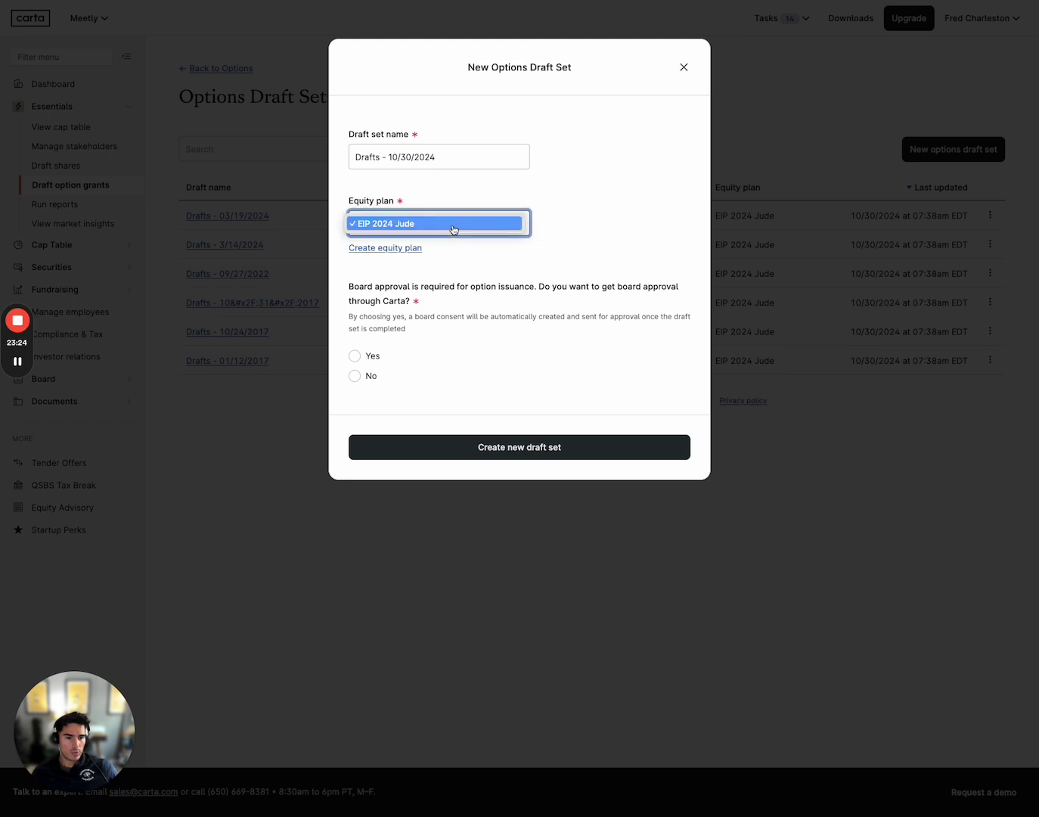
left_click(561, 217)
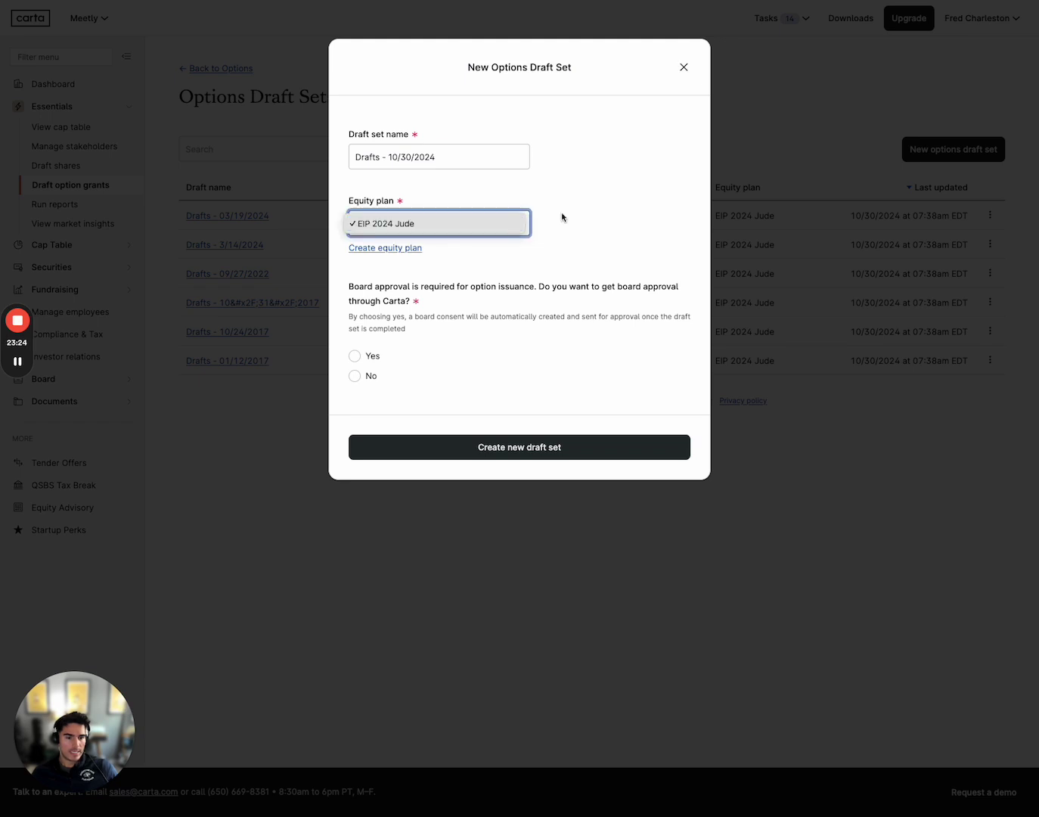
left_click(354, 357)
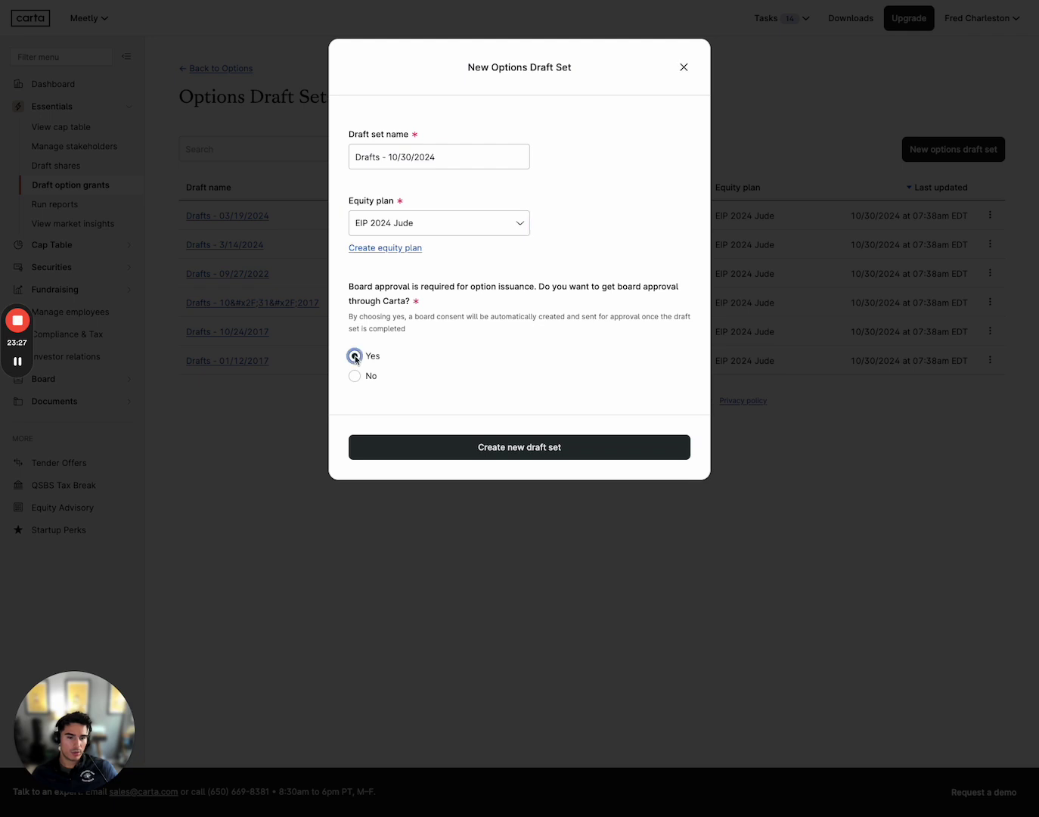
left_click(355, 376)
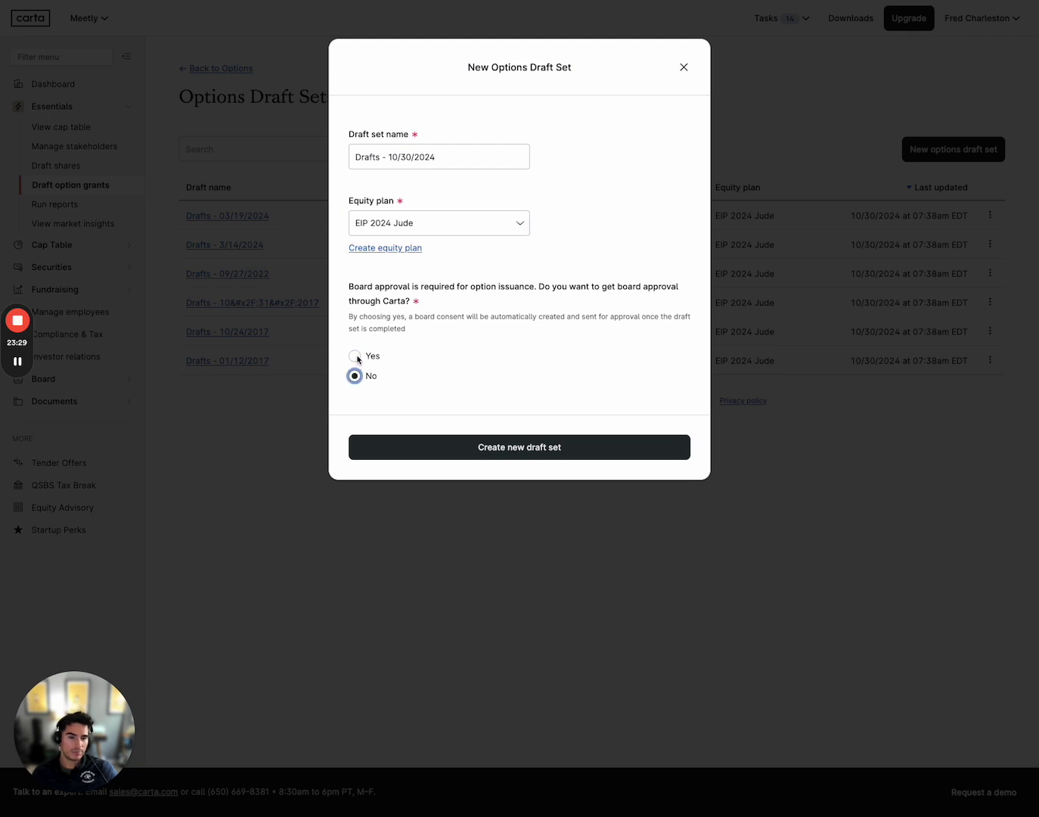
left_click(355, 356)
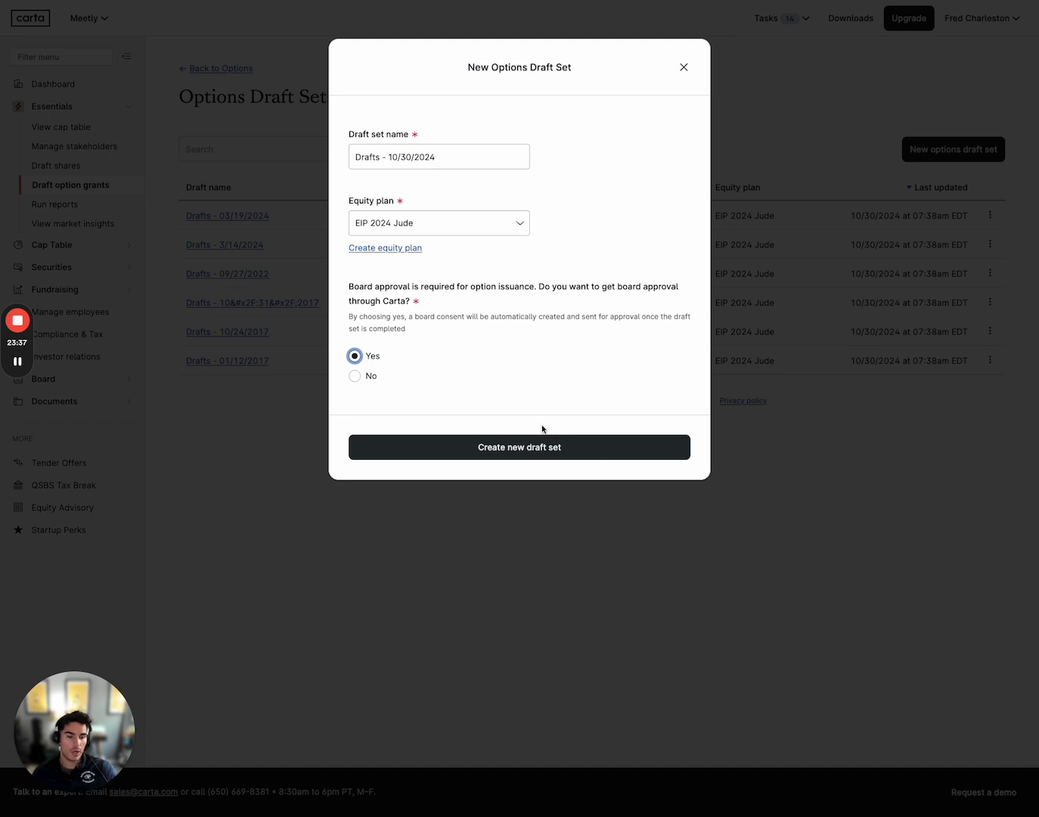
Create the Drafts - 10/30/2024 set and scroll its grid right to the Documents and Exercise legend columns
left_click(573, 455)
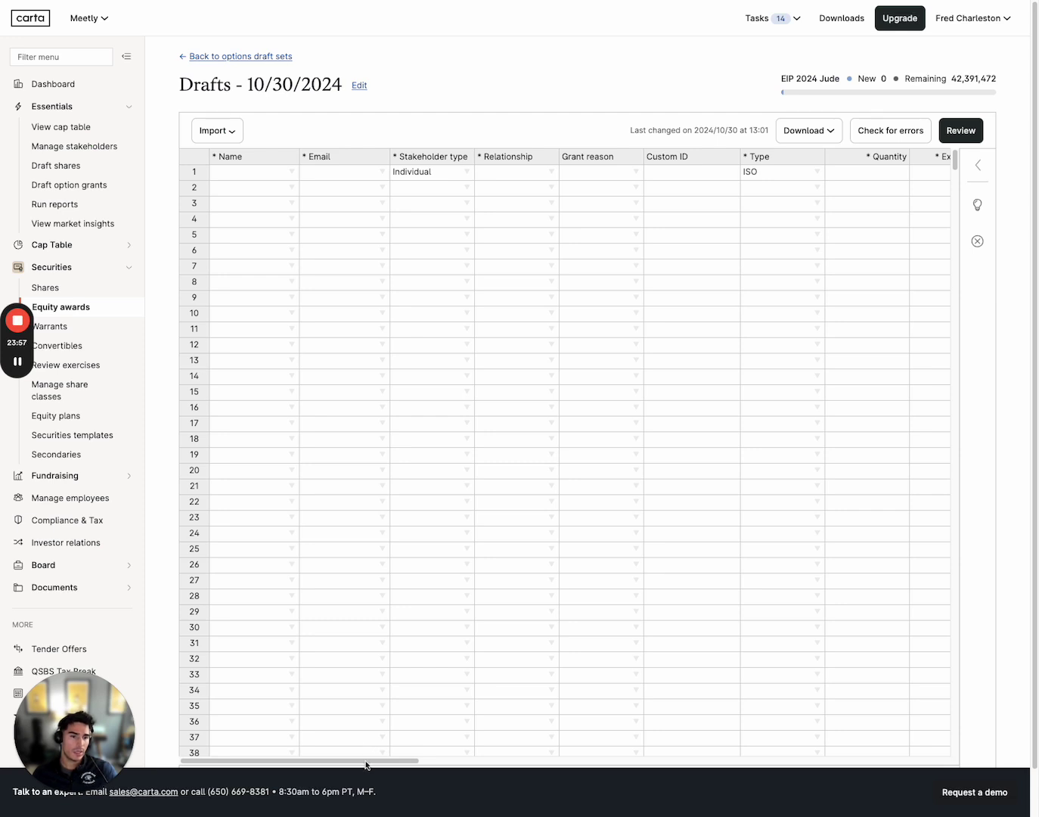
left_click_drag(366, 765, 500, 762)
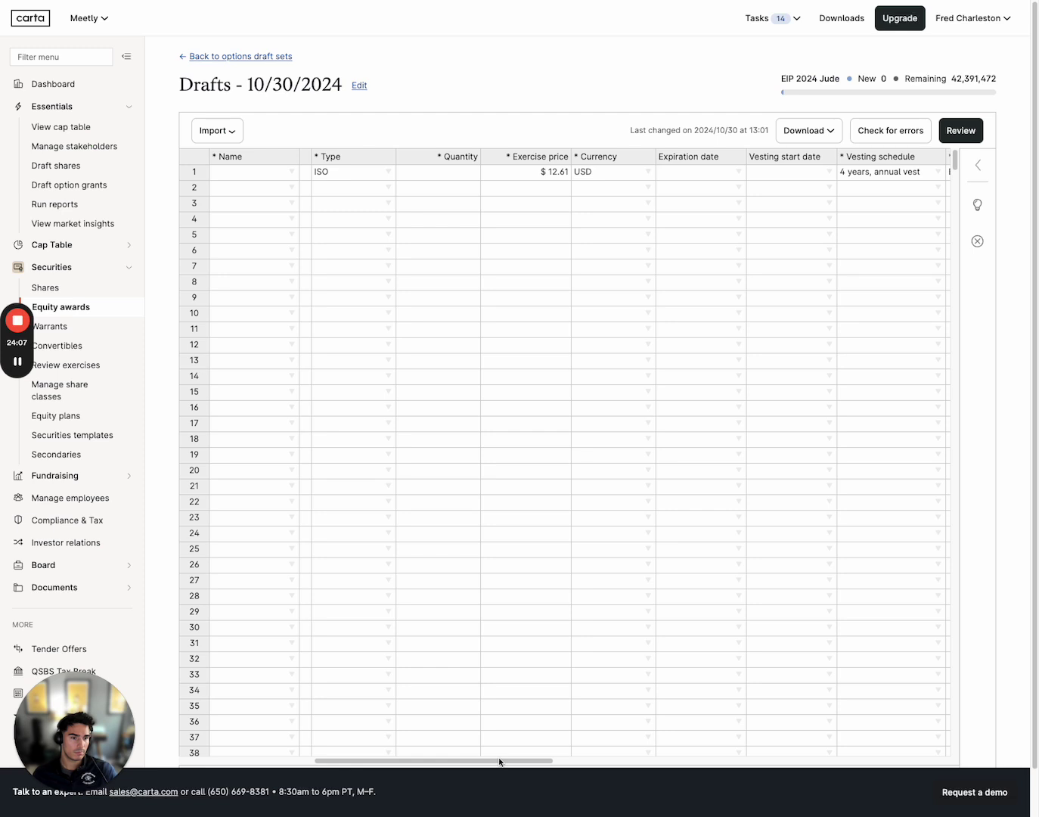
left_click_drag(500, 762, 653, 764)
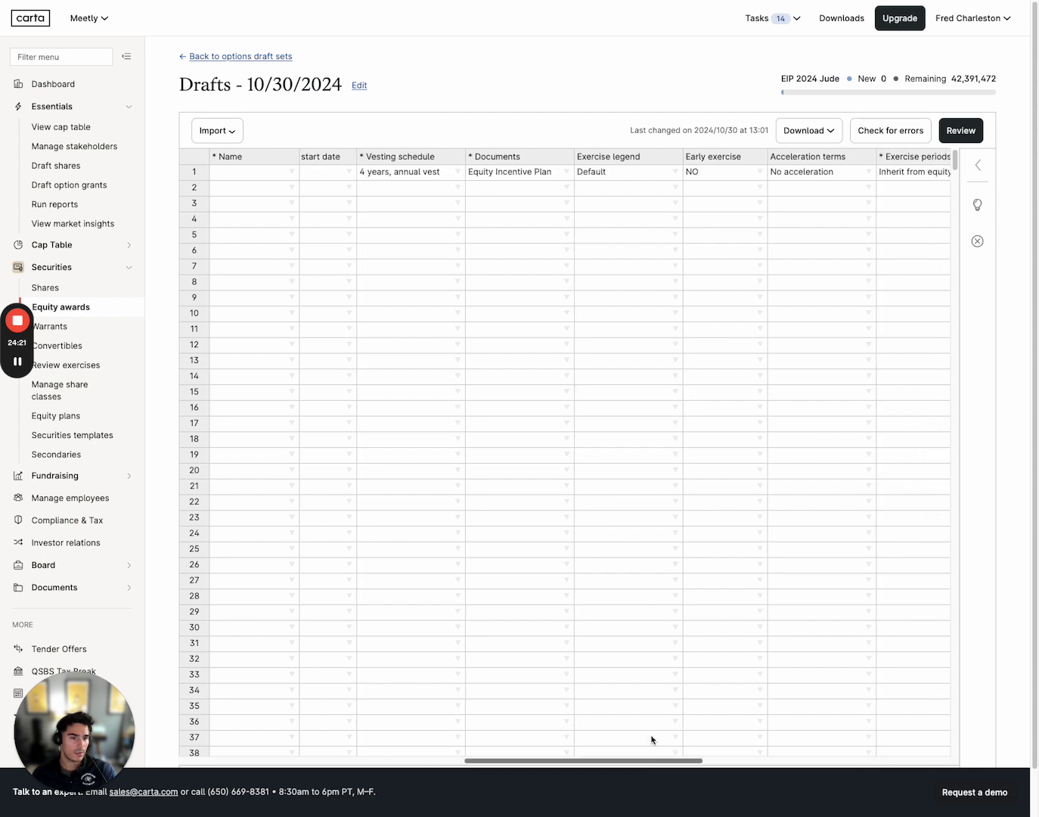
left_click(568, 172)
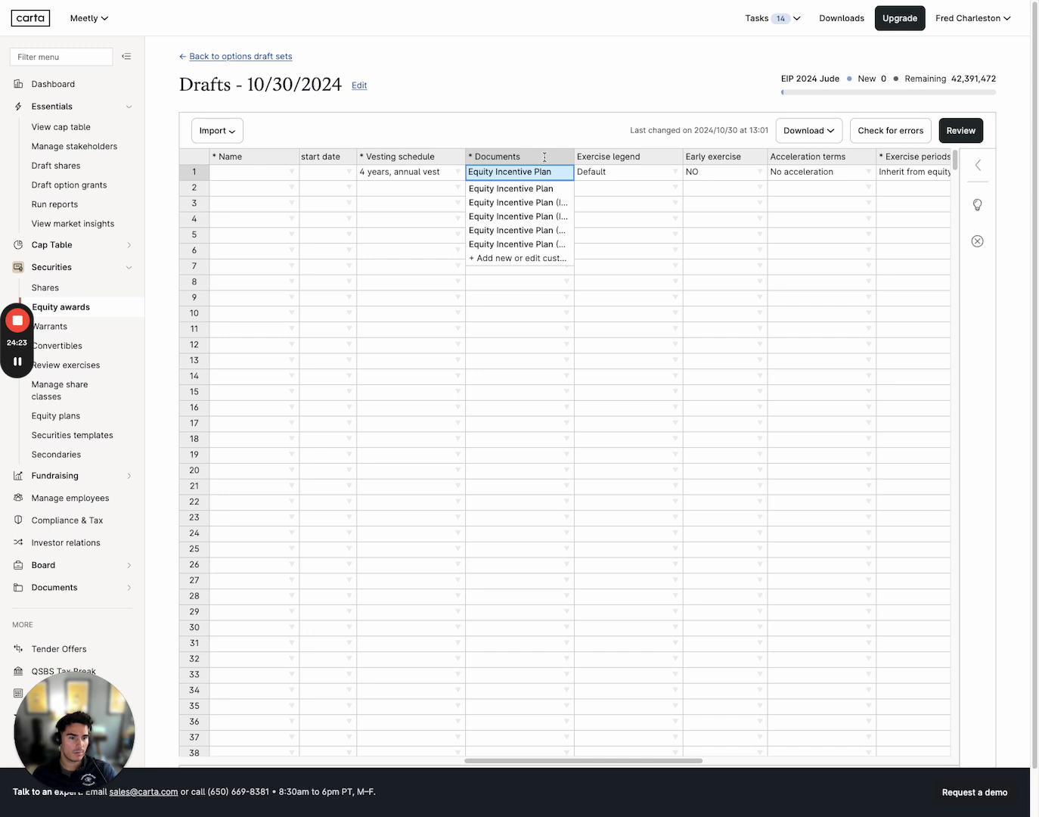
left_click(630, 320)
left_click(512, 177)
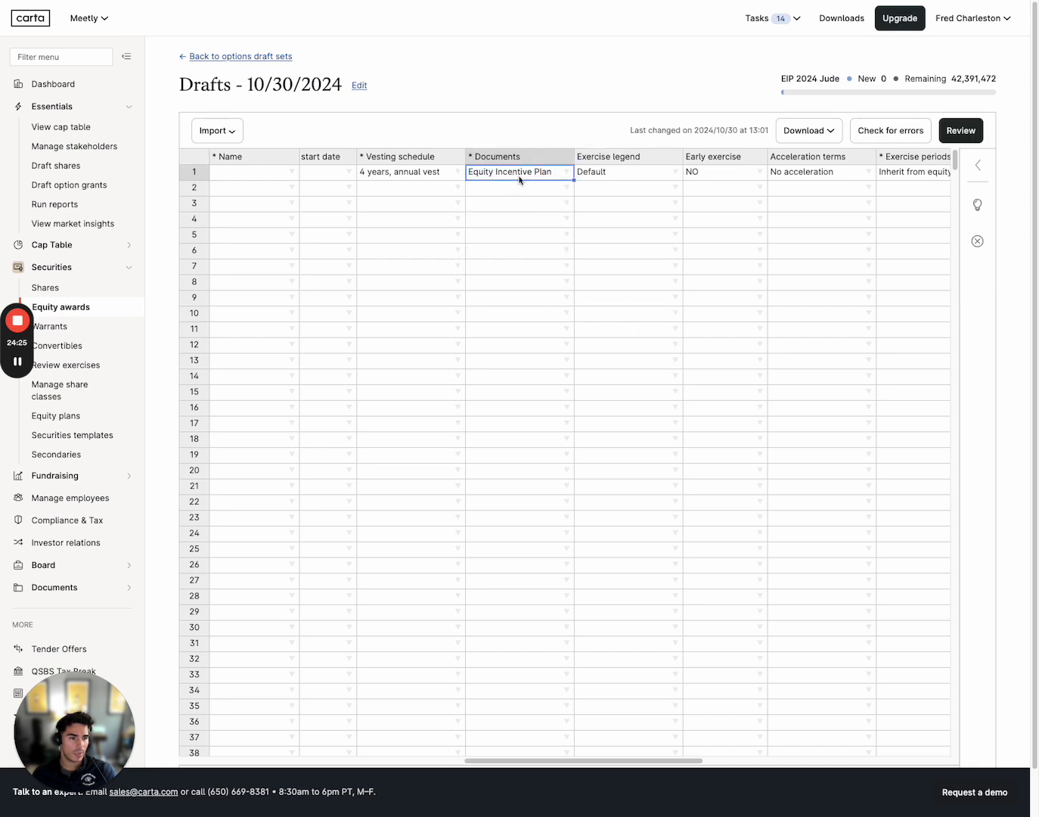
left_click(565, 176)
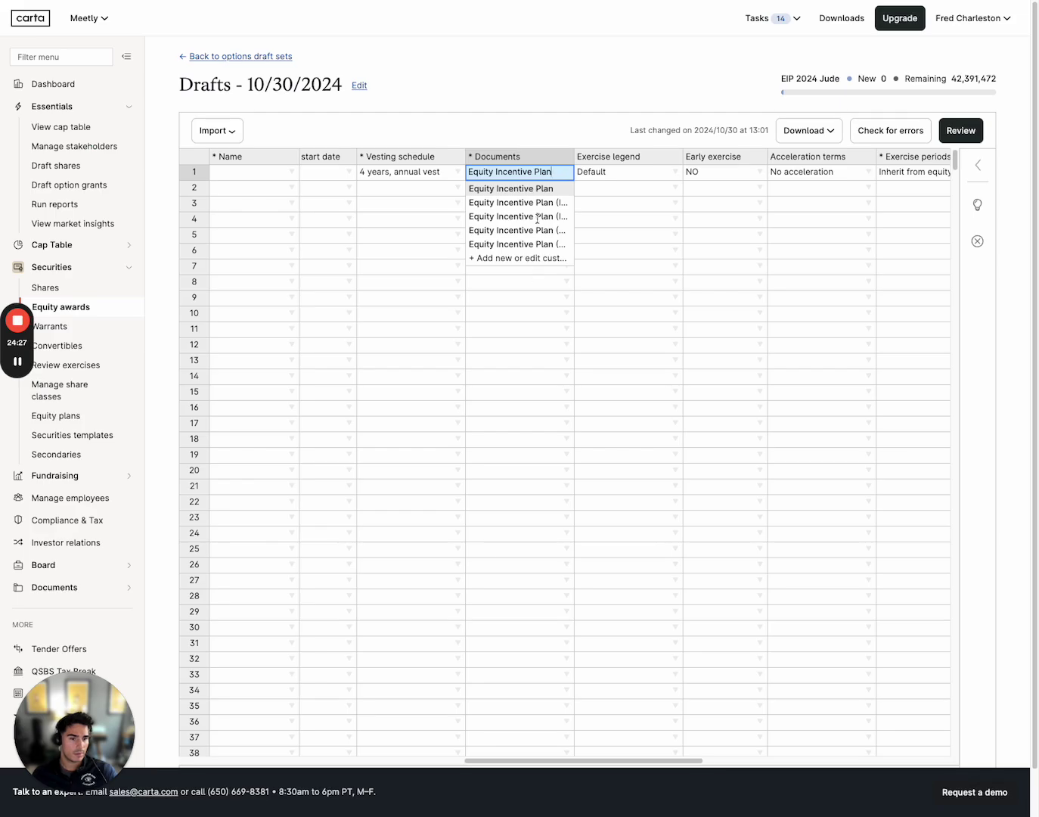
left_click(536, 259)
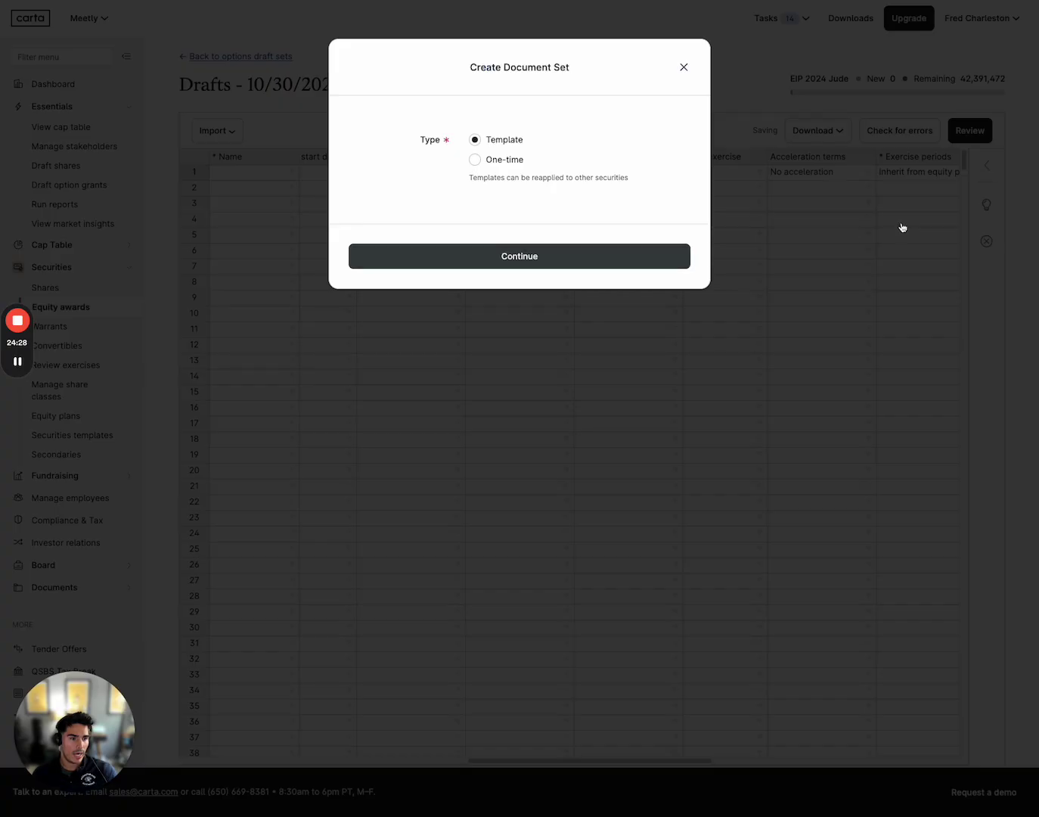
left_click(497, 159)
left_click(513, 256)
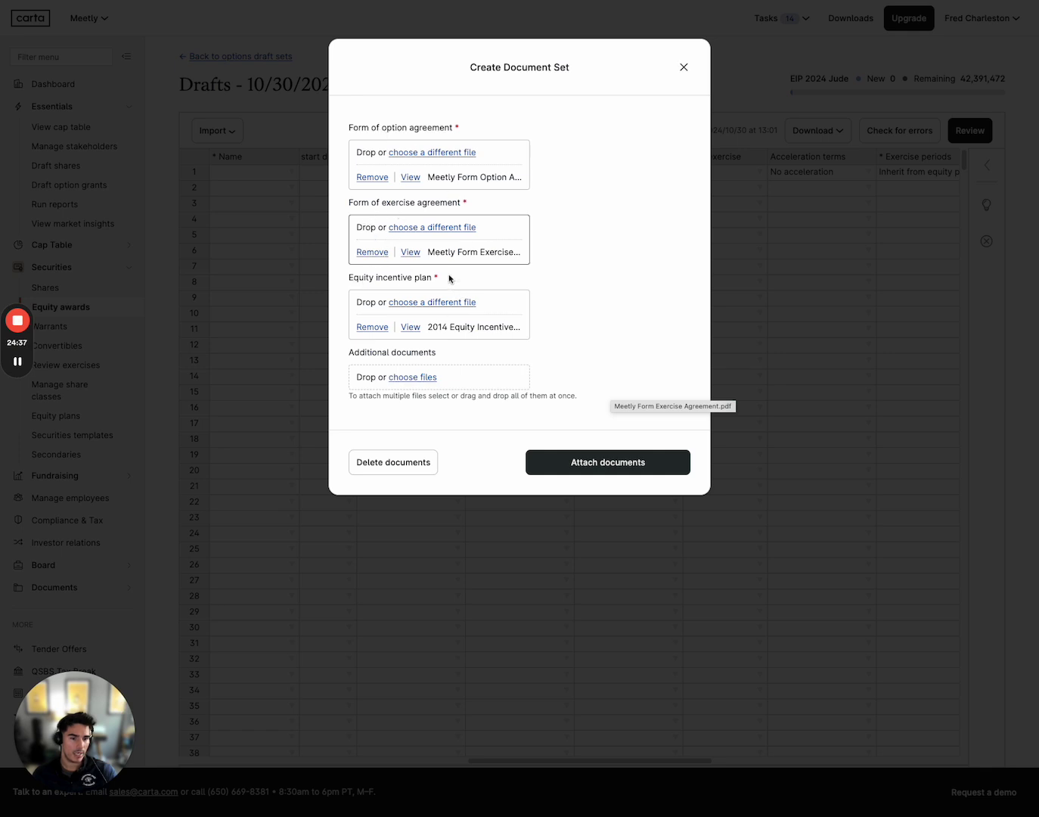
left_click(684, 68)
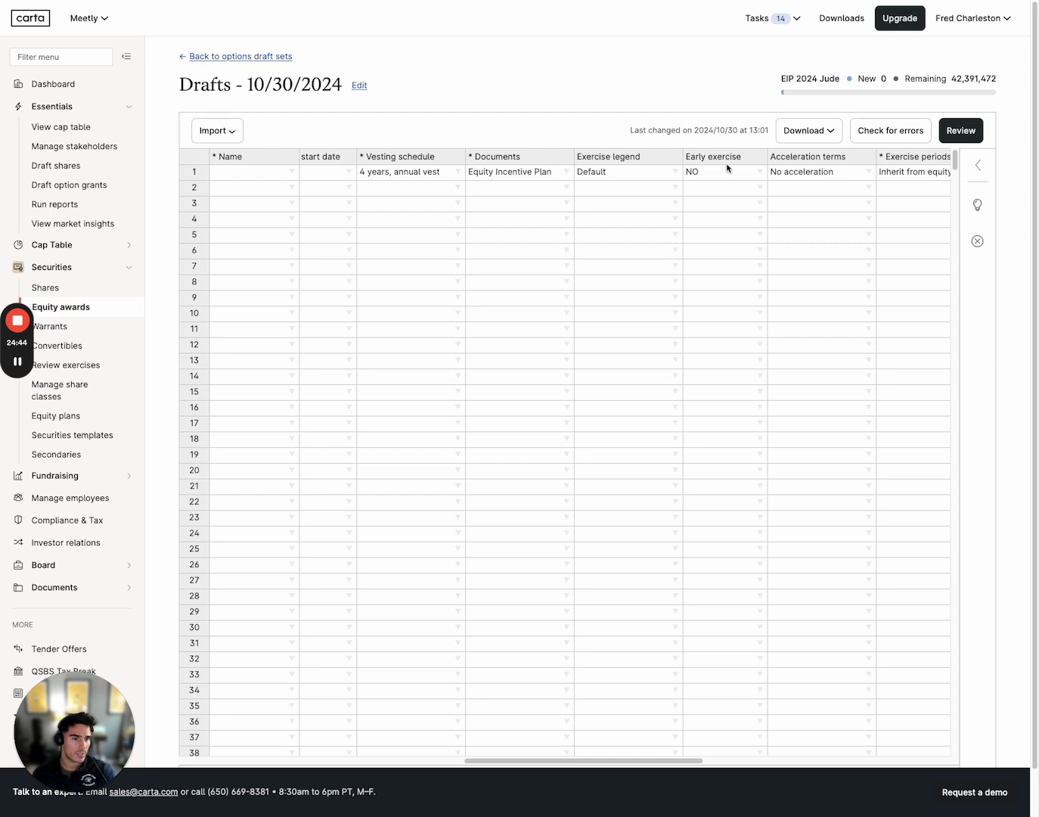
Show field help for row 1's Federal exemption, Early exercise, Acceleration terms and Exercise periods
left_click_drag(498, 761, 607, 766)
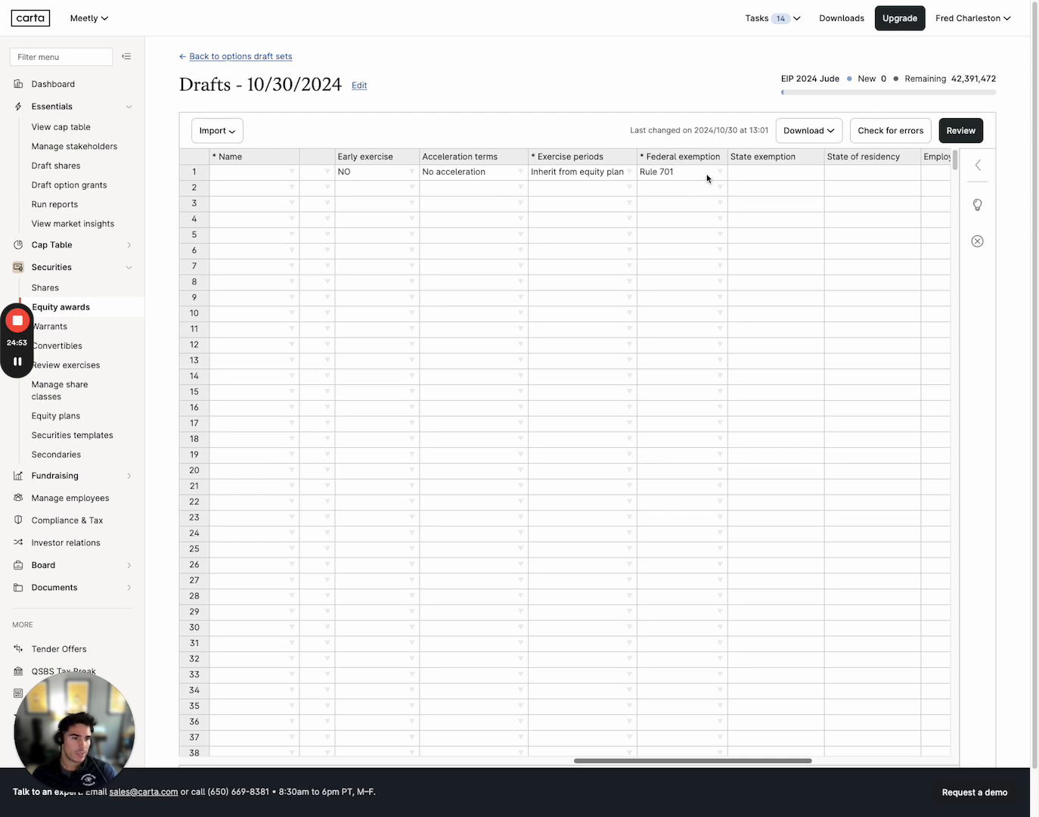
left_click(691, 177)
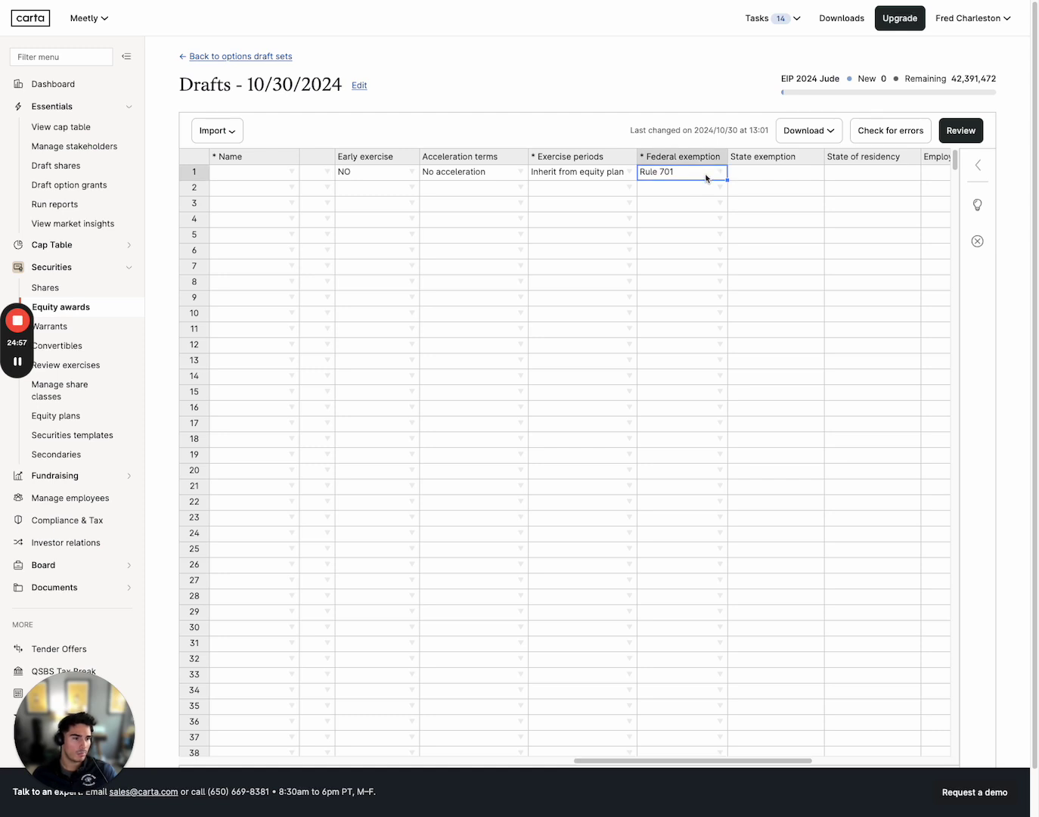
left_click(978, 166)
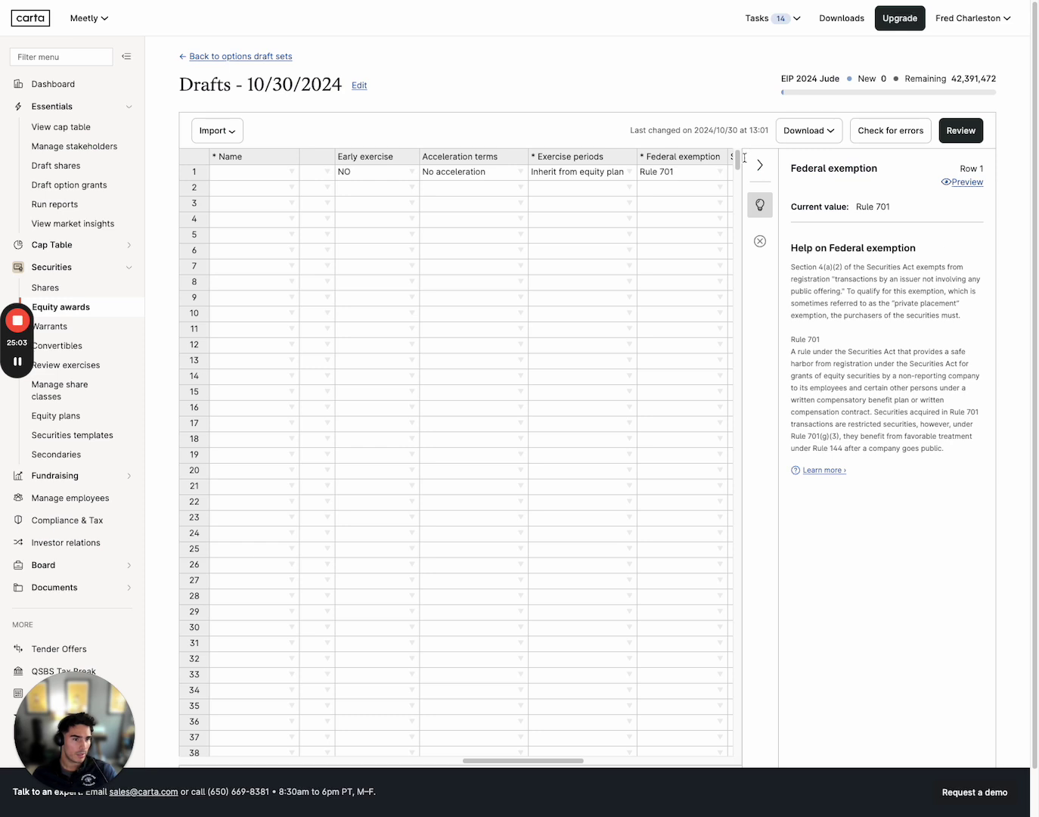
left_click(380, 174)
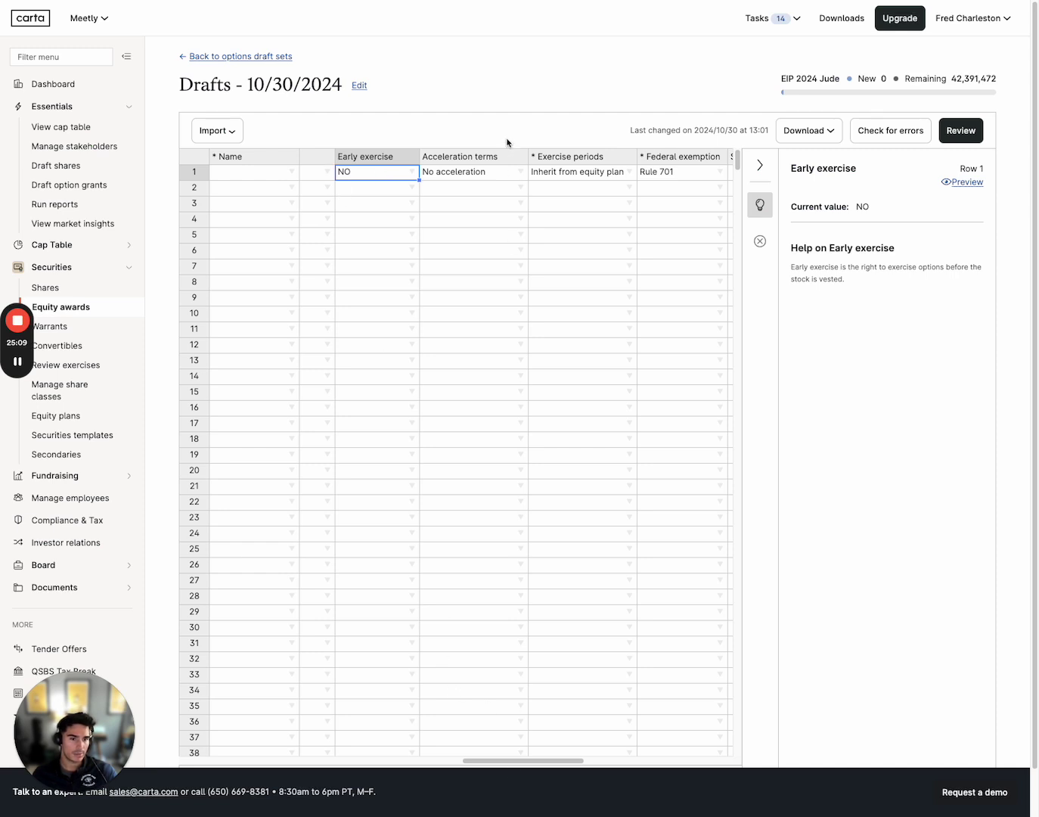
left_click(491, 172)
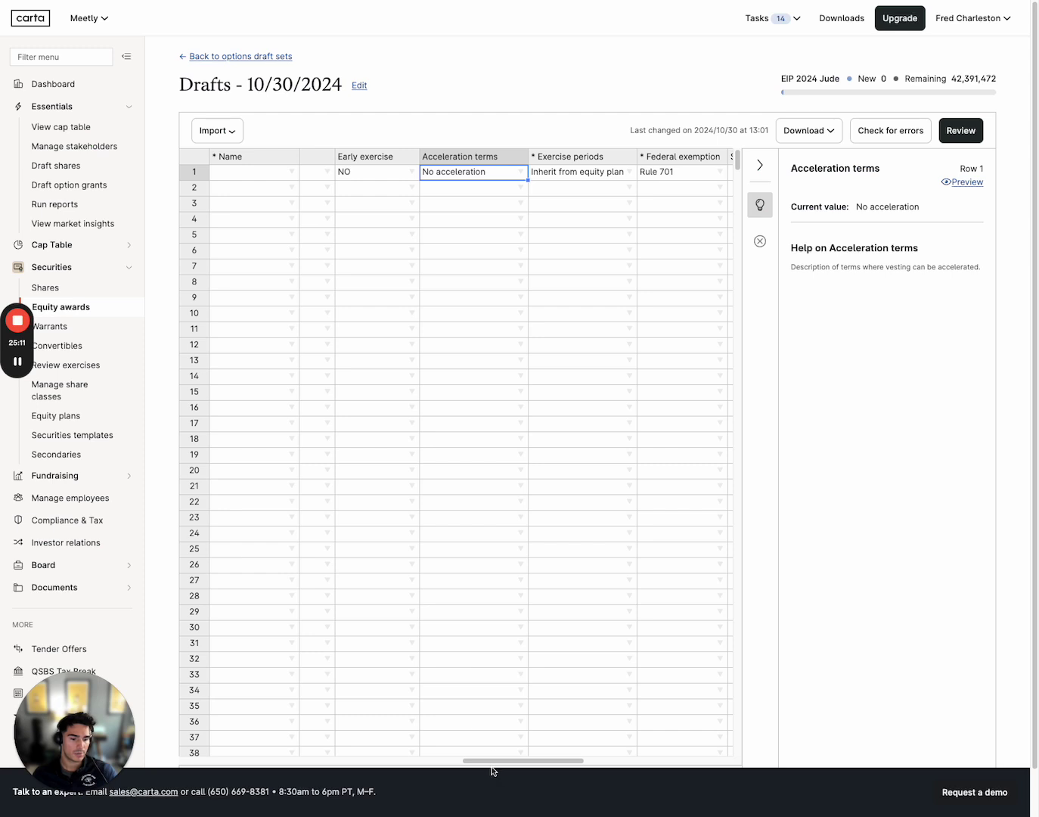
left_click(593, 174)
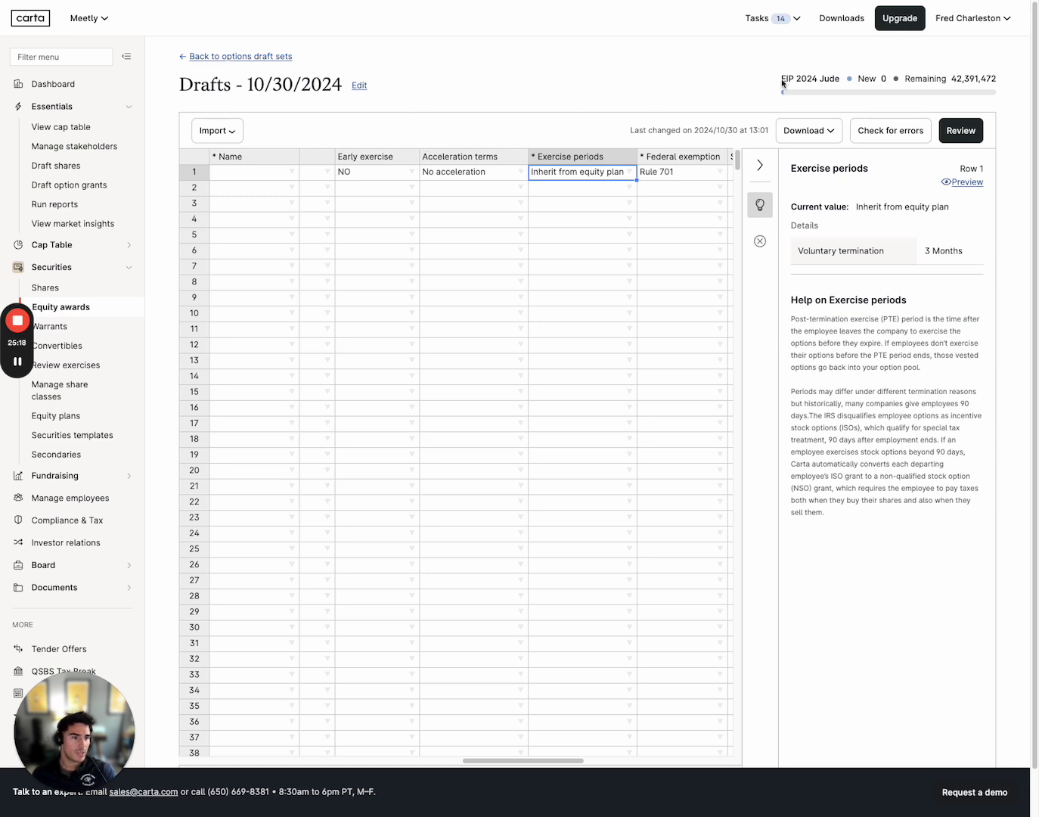
Highlight the plan name EIP 2024 and the remaining 42,391,472 figure for emphasis
left_click_drag(783, 84, 814, 82)
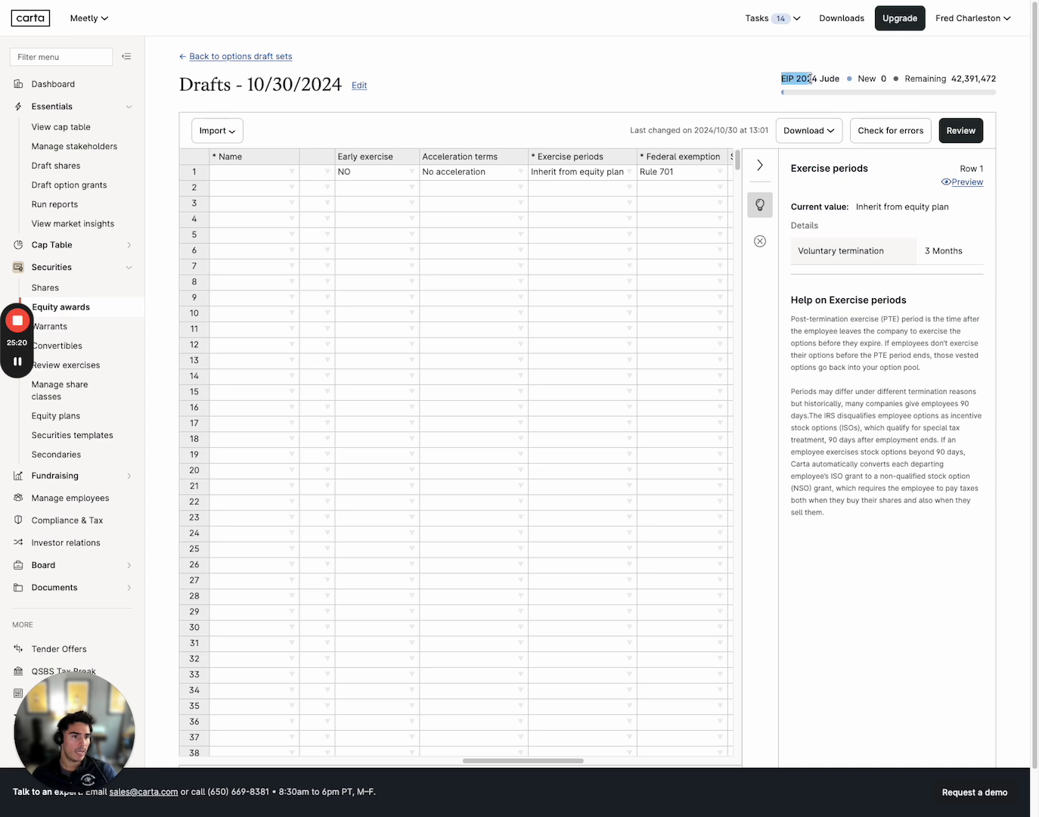
left_click(840, 81)
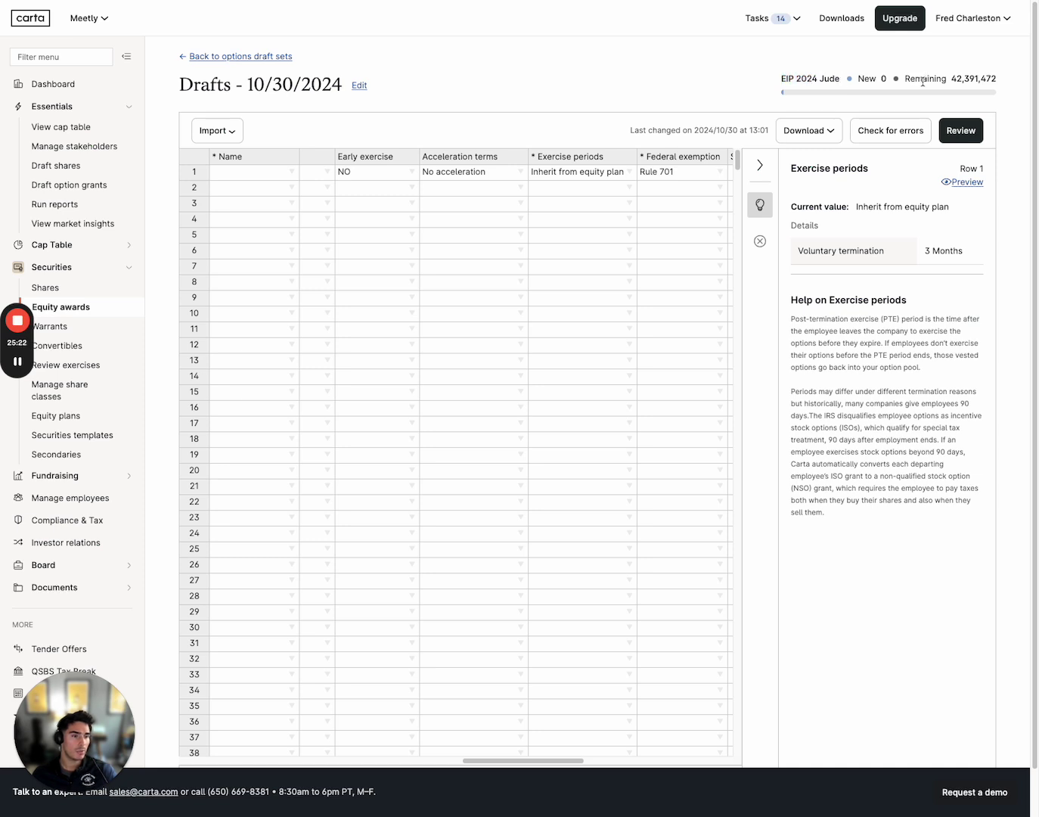
left_click_drag(944, 78, 996, 79)
left_click(951, 81)
left_click_drag(790, 81, 818, 82)
left_click(820, 82)
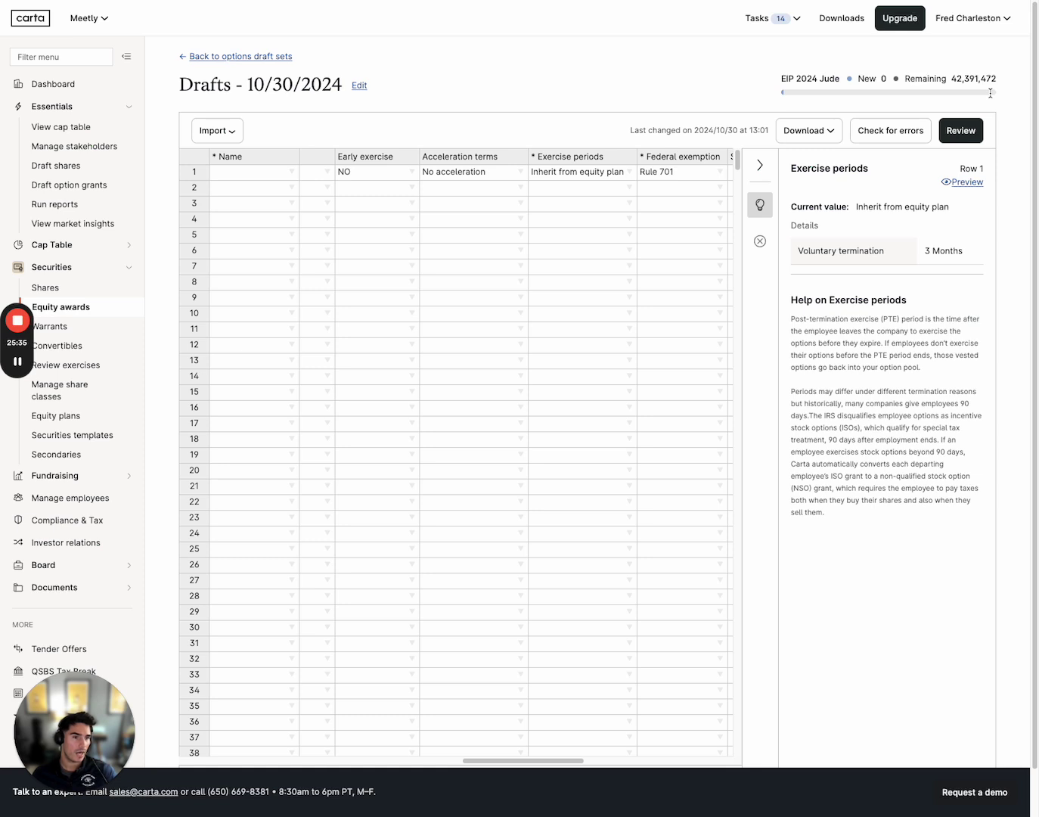
Enter 50,000,000 in row 1's Quantity cell, then delete it, leaving a required-field error
left_click_drag(487, 758, 270, 746)
left_click(605, 184)
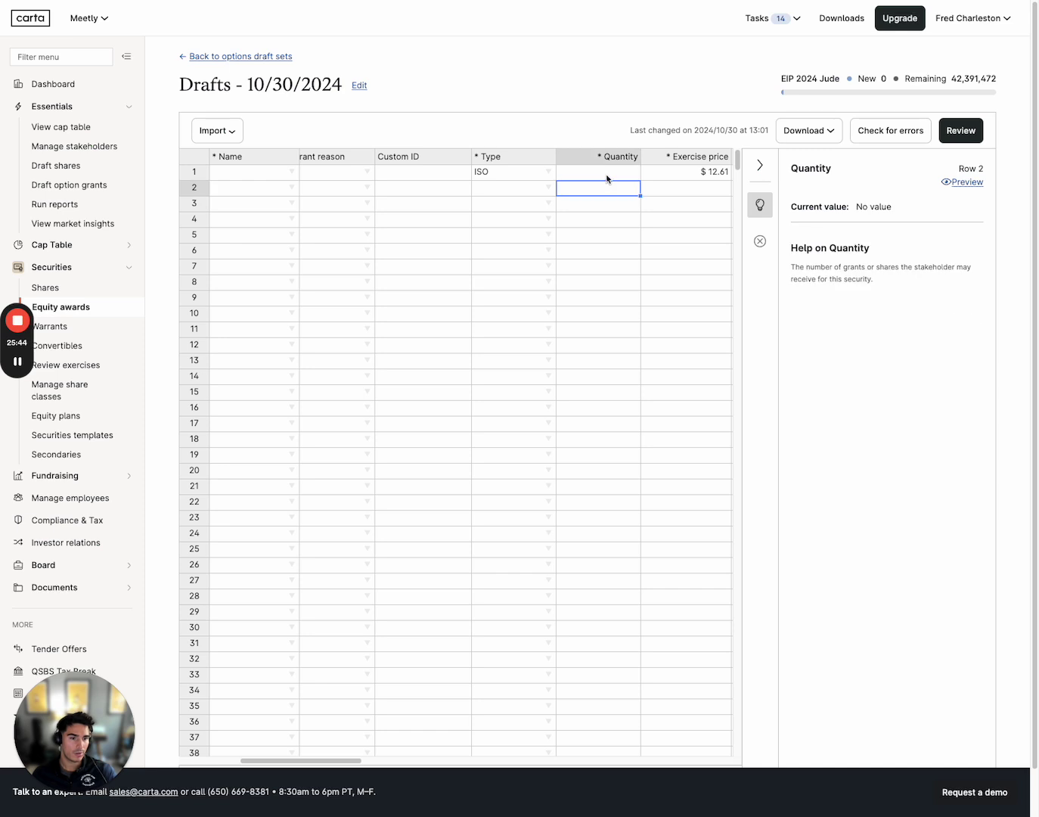
left_click(608, 175)
type("50,000,00")
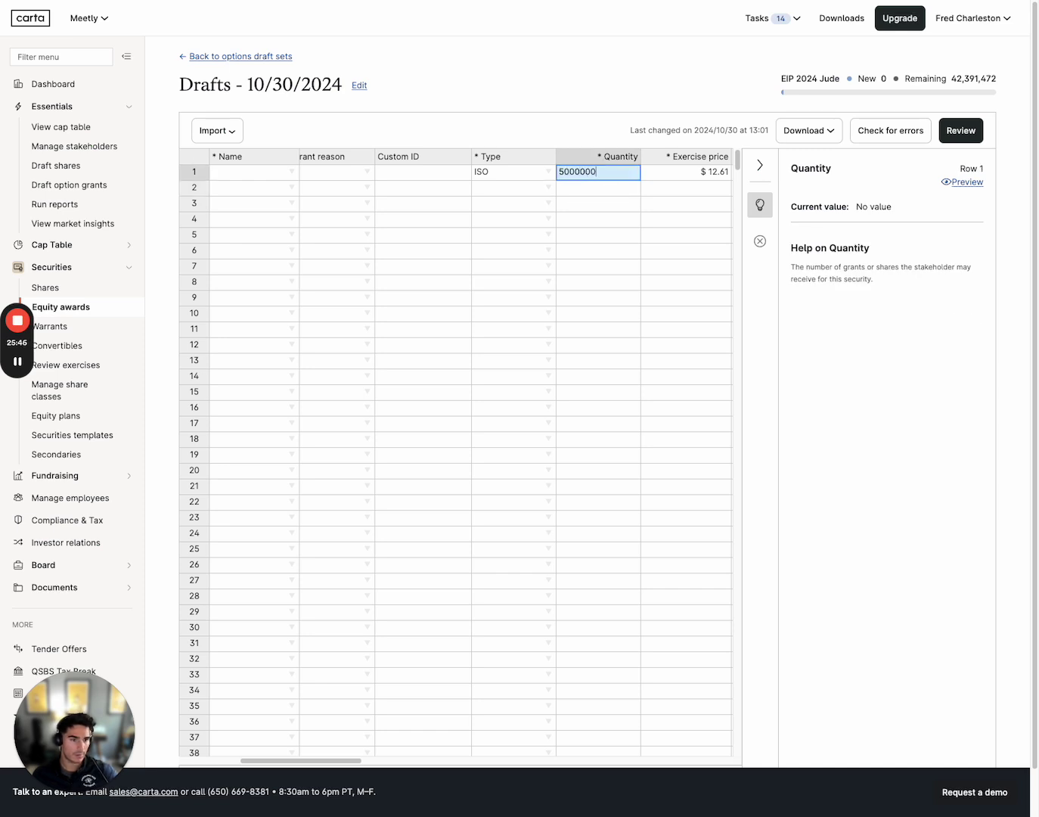
type("0")
key("Return")
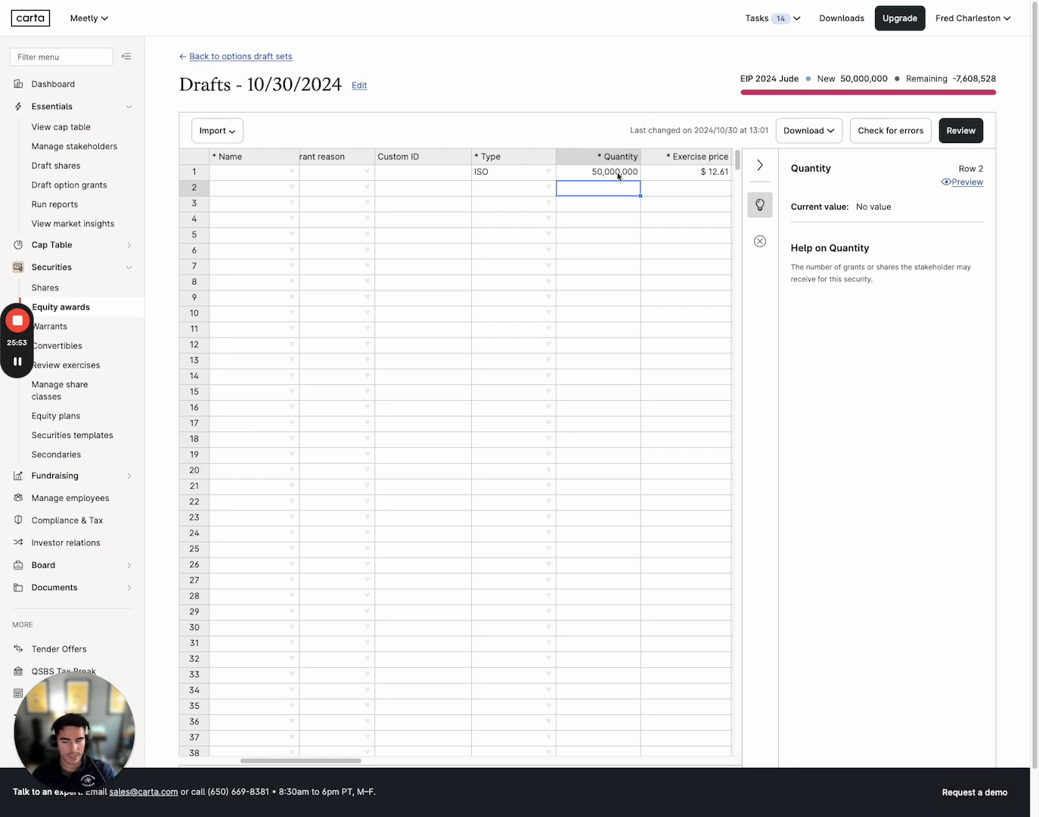
left_click(619, 174)
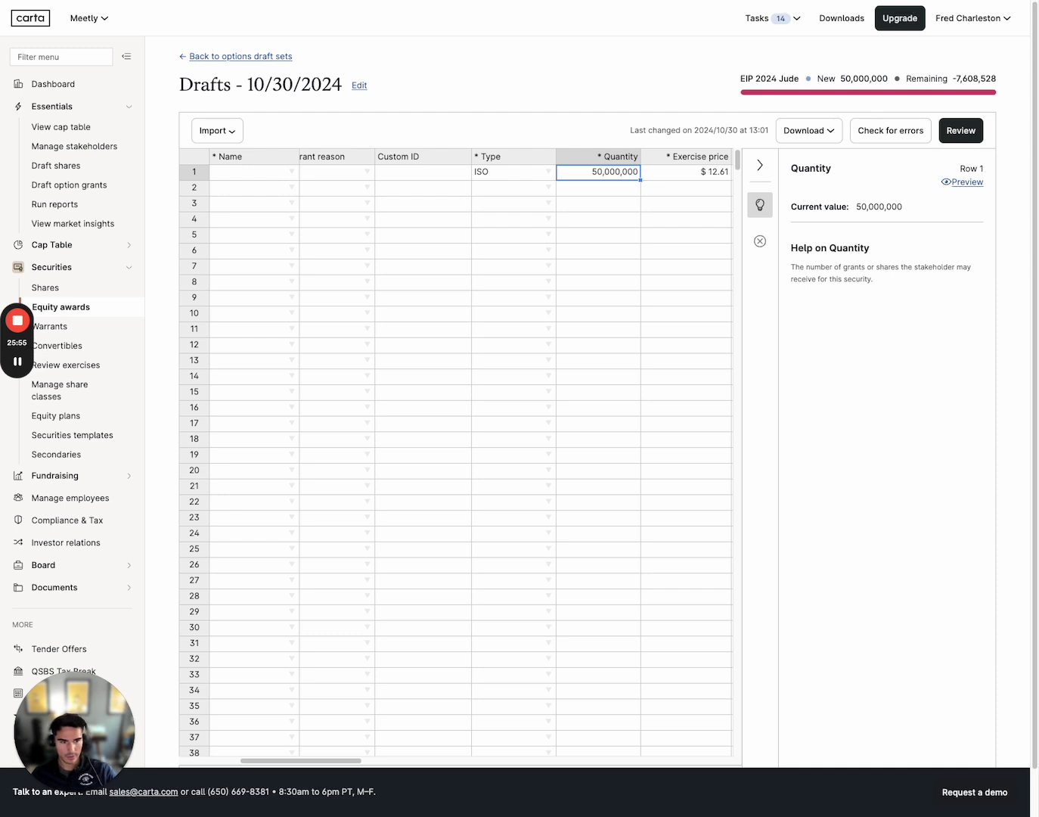
key("Delete")
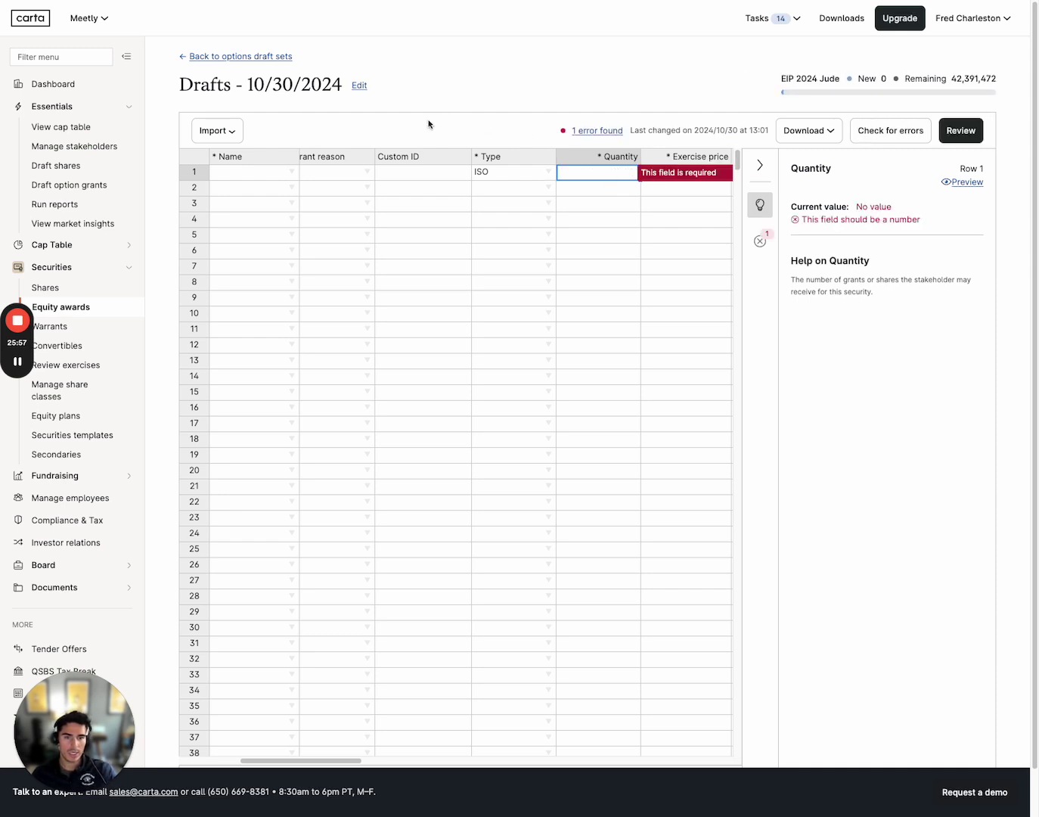